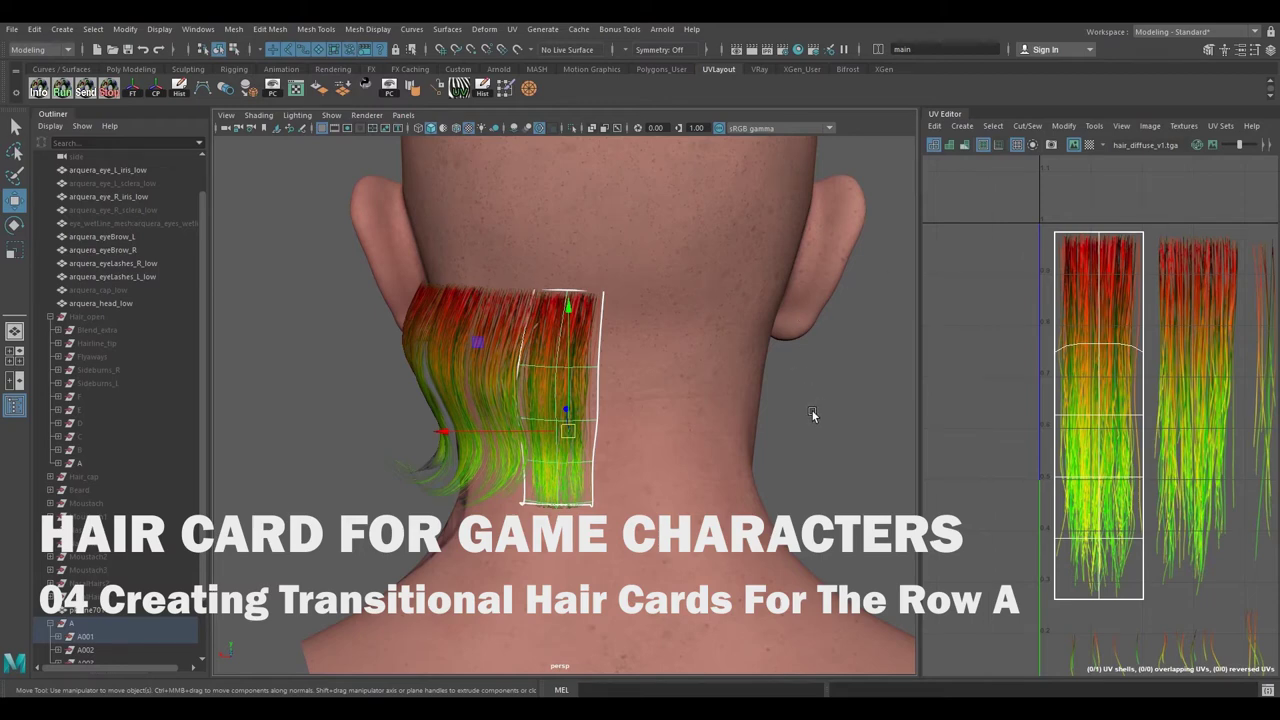
# - Hide hair groups A002 to A005 and select group A001
pyautogui.keyDown('alt'); pyautogui.moveTo(770, 425); pyautogui.dragTo(482, 412); pyautogui.keyUp('alt')
pyautogui.click(587, 342)
pyautogui.keyDown('shift'); pyautogui.click(481, 333); pyautogui.keyUp('shift')
pyautogui.keyDown('shift'); pyautogui.click(428, 331); pyautogui.keyUp('shift')
pyautogui.keyDown('shift'); pyautogui.click(388, 330); pyautogui.keyUp('shift')
pyautogui.scroll(-2, 75, 643)
pyautogui.click(99, 587)
pyautogui.keyDown('shift'); pyautogui.click(96, 623); pyautogui.keyUp('shift')
pyautogui.hotkey('ctrl', 'h')
pyautogui.click(76, 572)
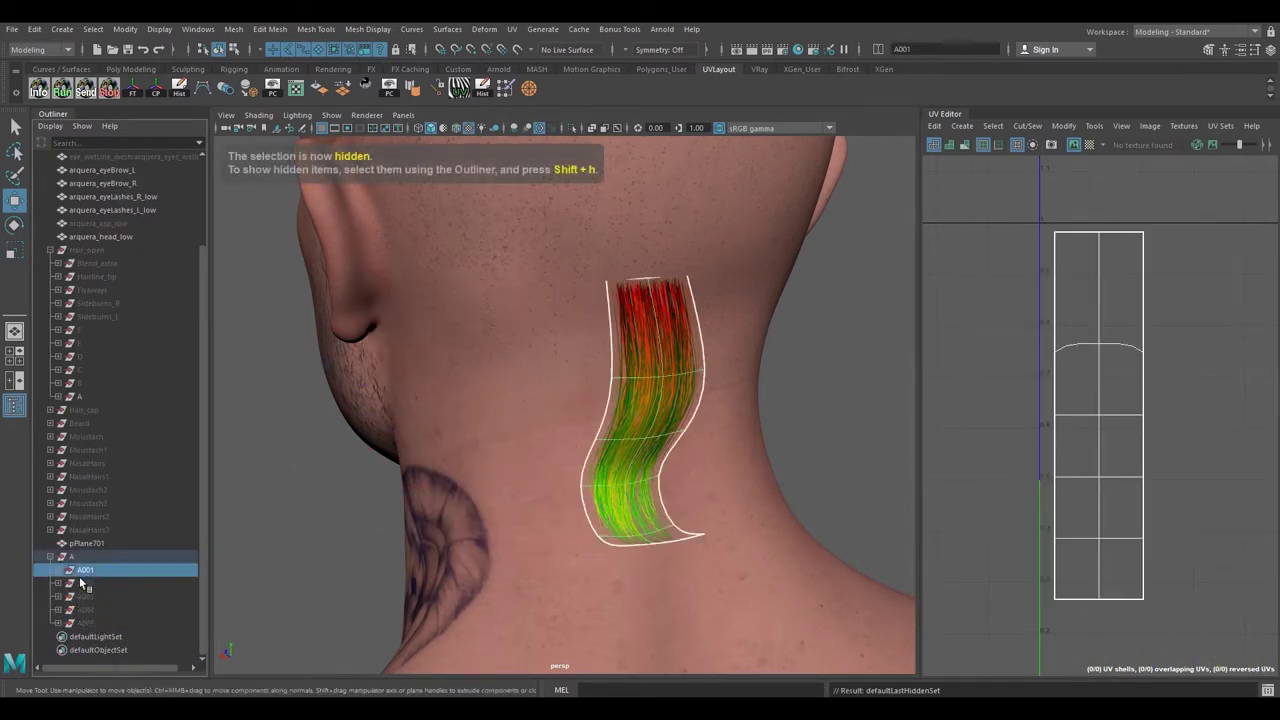
# - Capture a screen snip of the isolated A001 card on the back of the neck with Snipping Tool
pyautogui.keyDown('alt'); pyautogui.moveTo(752, 290); pyautogui.dragTo(573, 407); pyautogui.keyUp('alt')
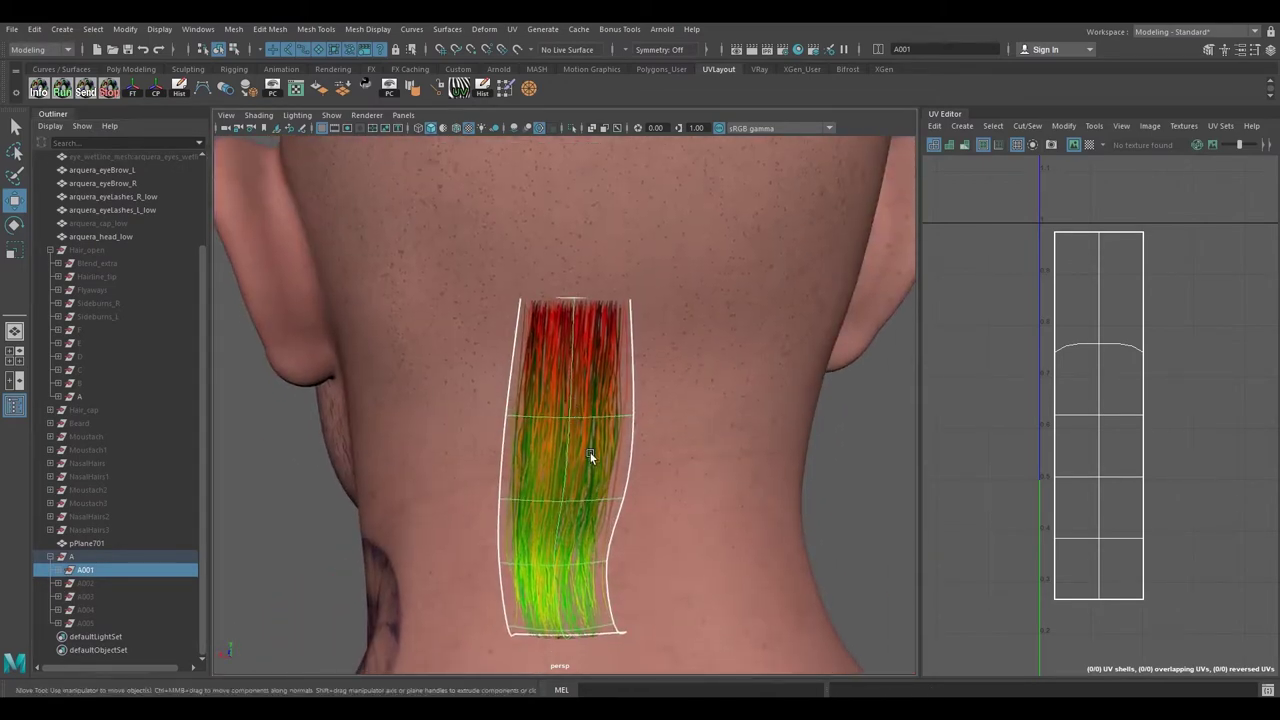
pyautogui.keyDown('alt'); pyautogui.moveTo(588, 456); pyautogui.dragTo(581, 431); pyautogui.keyUp('alt')
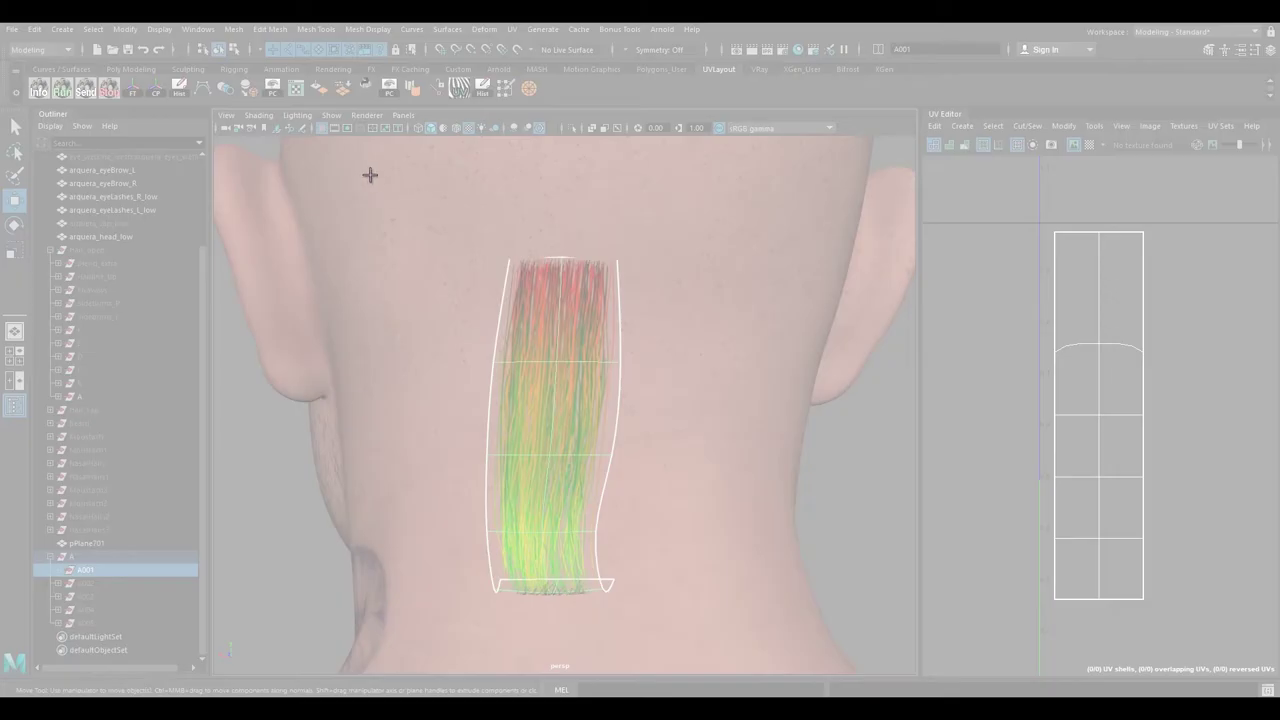
pyautogui.moveTo(369, 174); pyautogui.dragTo(1014, 686)
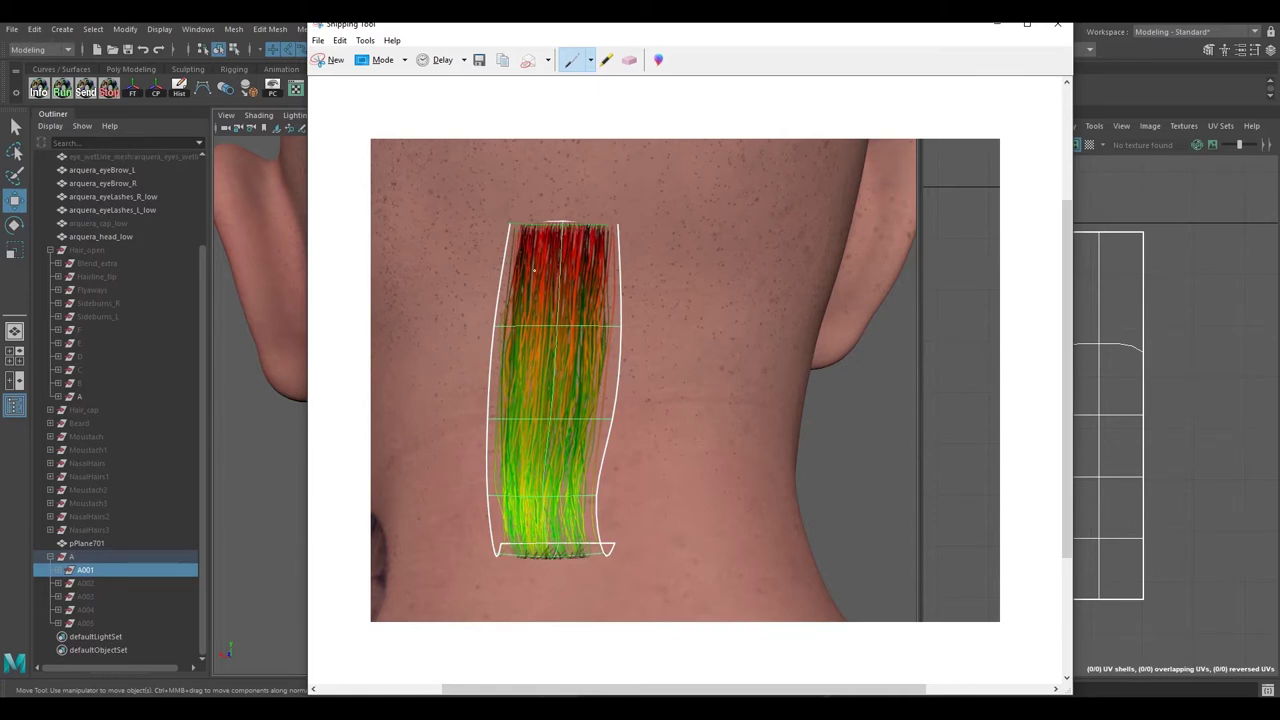
pyautogui.click(58, 572)
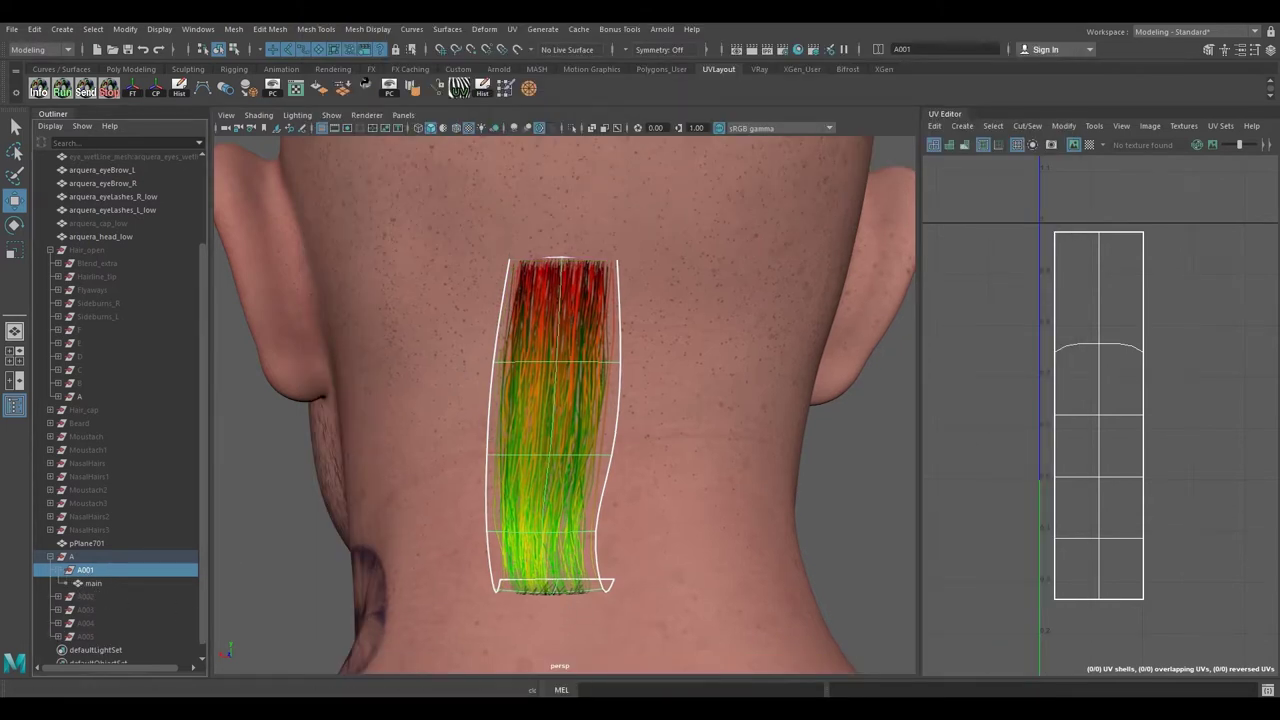
pyautogui.hotkey('alt', 'Tab')
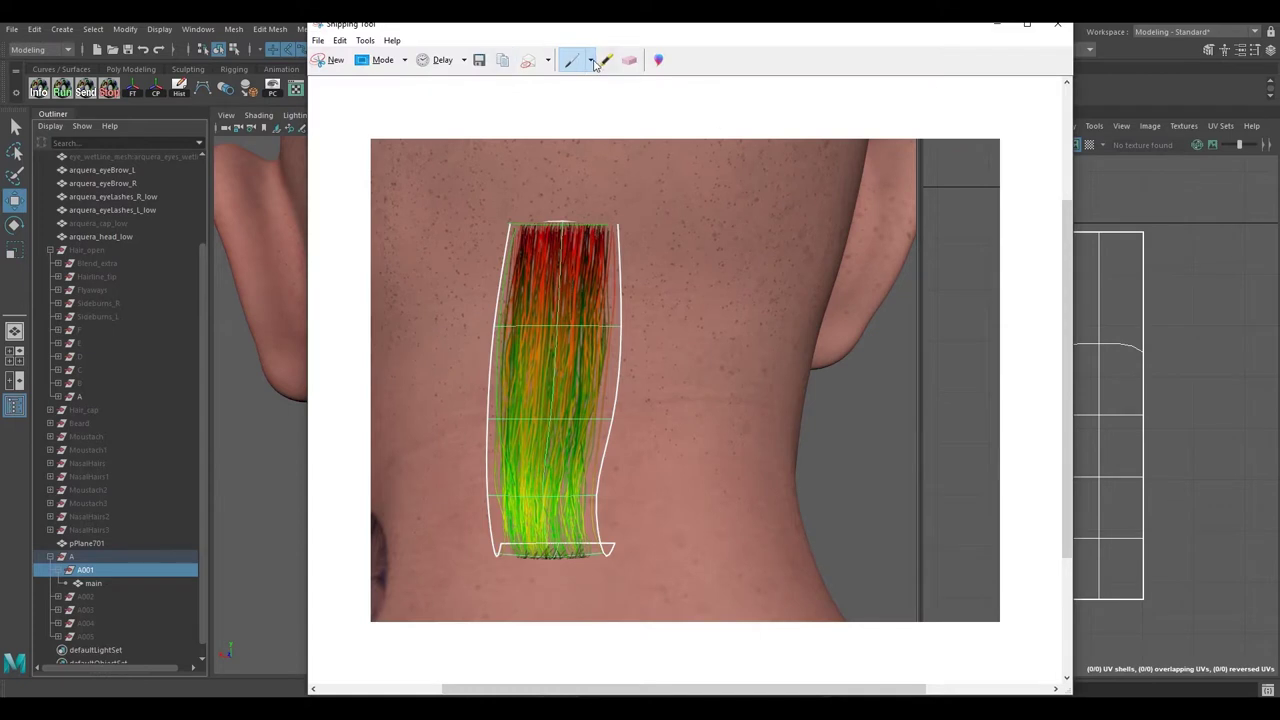
# - Outline the captured hair card with the blue pen
pyautogui.click(591, 60)
pyautogui.click(531, 97)
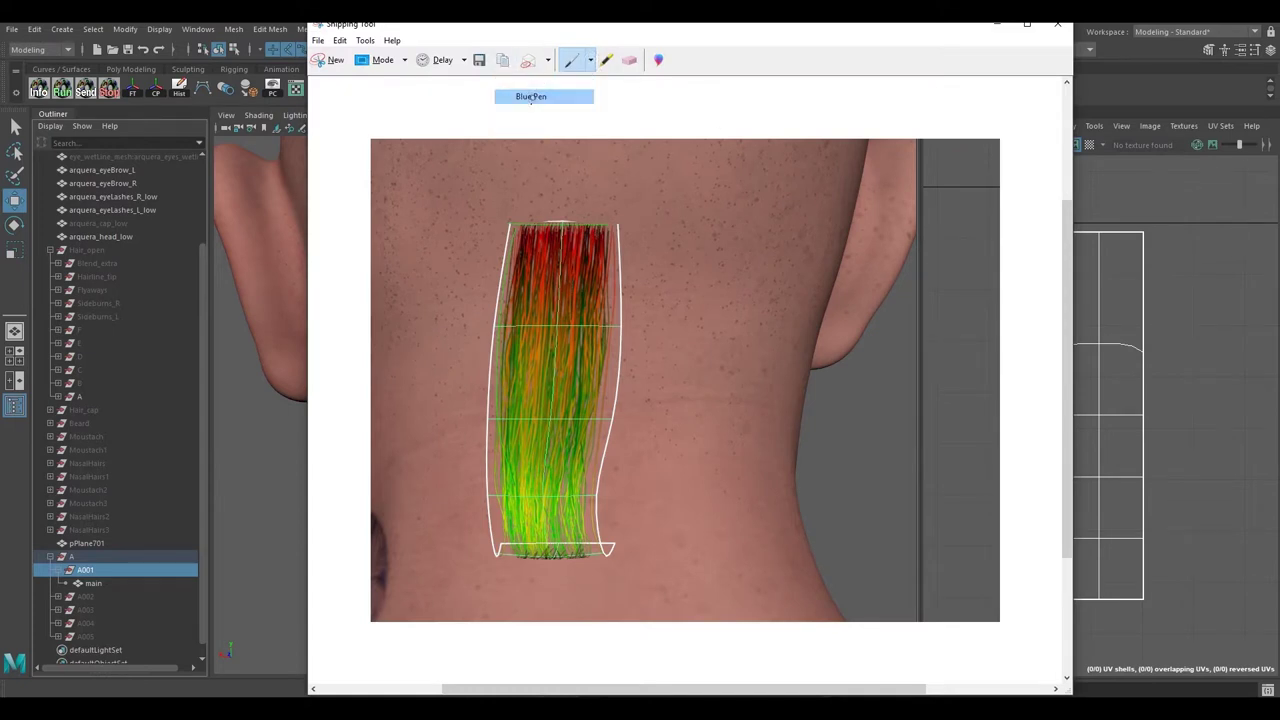
pyautogui.moveTo(500, 226); pyautogui.dragTo(627, 224)
pyautogui.moveTo(509, 226); pyautogui.dragTo(497, 532)
pyautogui.moveTo(627, 227); pyautogui.dragTo(599, 545)
# - Sketch a flared card in blue beside the hair, with a lengthwise centre line and two cross lines
pyautogui.moveTo(726, 369)
pyautogui.mouseDown()
pyautogui.moveTo(838, 362)
pyautogui.moveTo(648, 506)
pyautogui.mouseUp()
pyautogui.moveTo(838, 362); pyautogui.dragTo(926, 490)
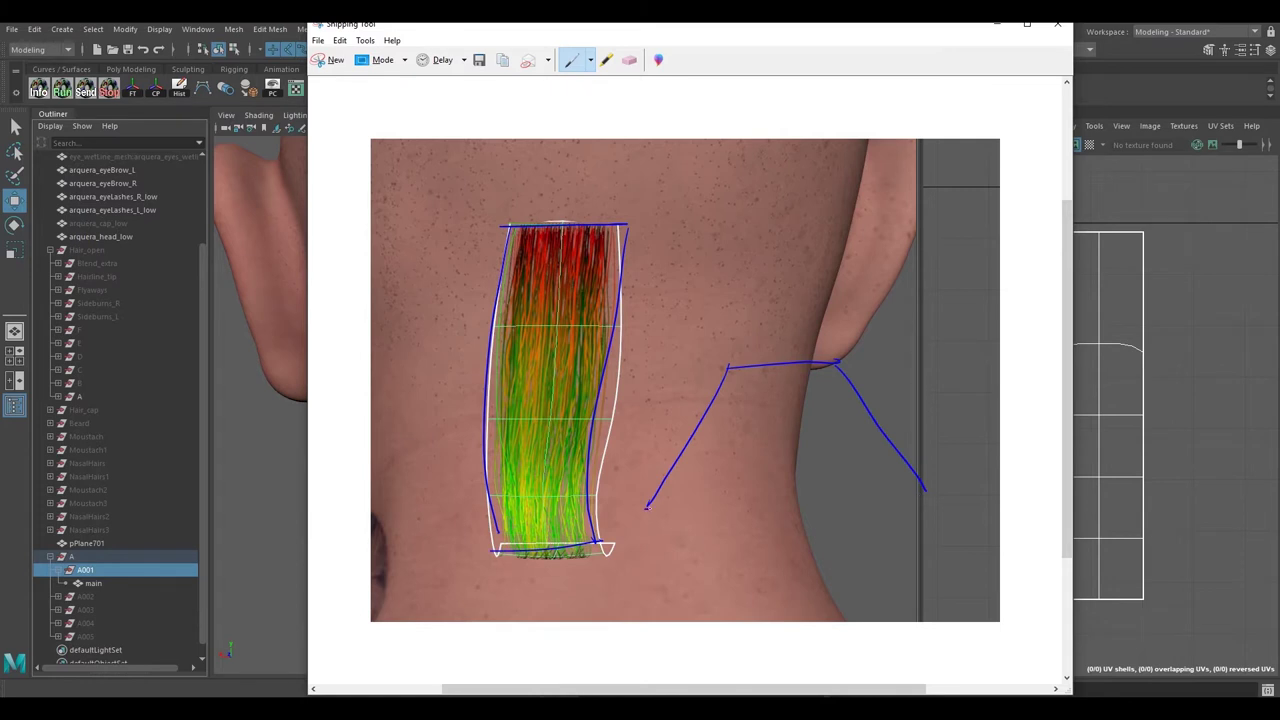
pyautogui.moveTo(692, 500); pyautogui.dragTo(906, 478)
pyautogui.moveTo(775, 365); pyautogui.dragTo(787, 496)
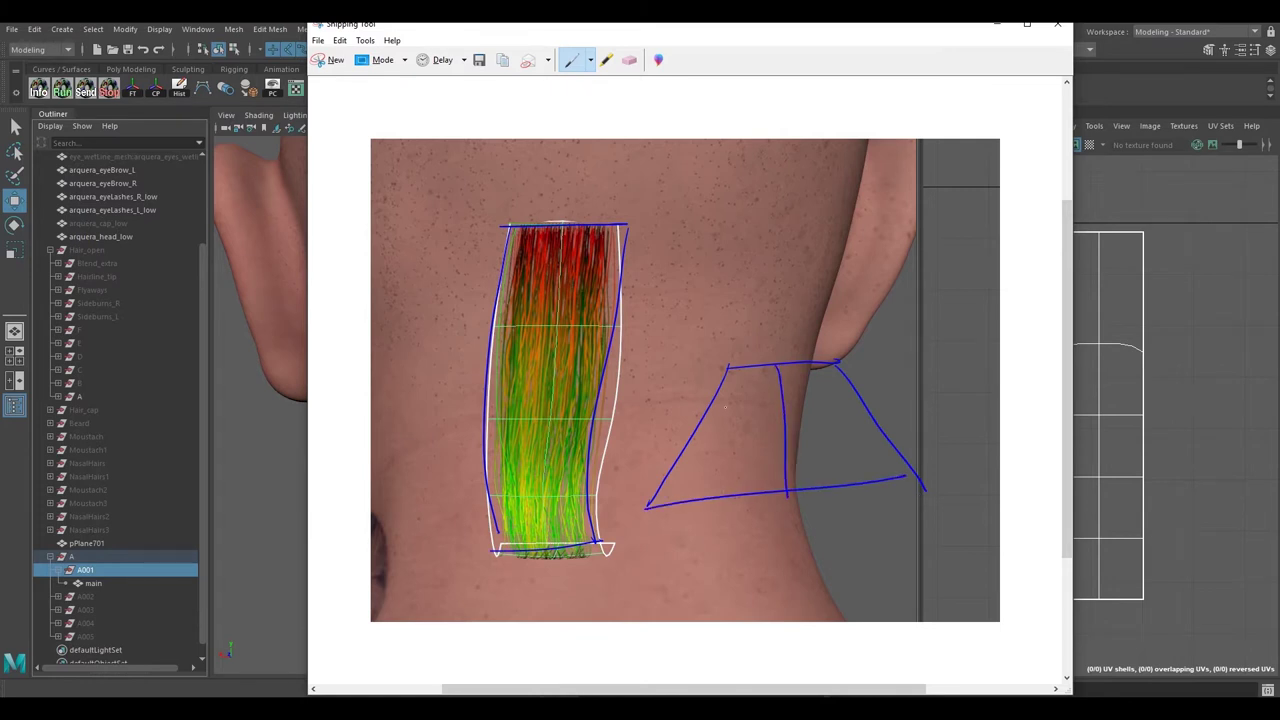
pyautogui.moveTo(708, 407); pyautogui.dragTo(832, 385)
pyautogui.moveTo(689, 452); pyautogui.dragTo(890, 428)
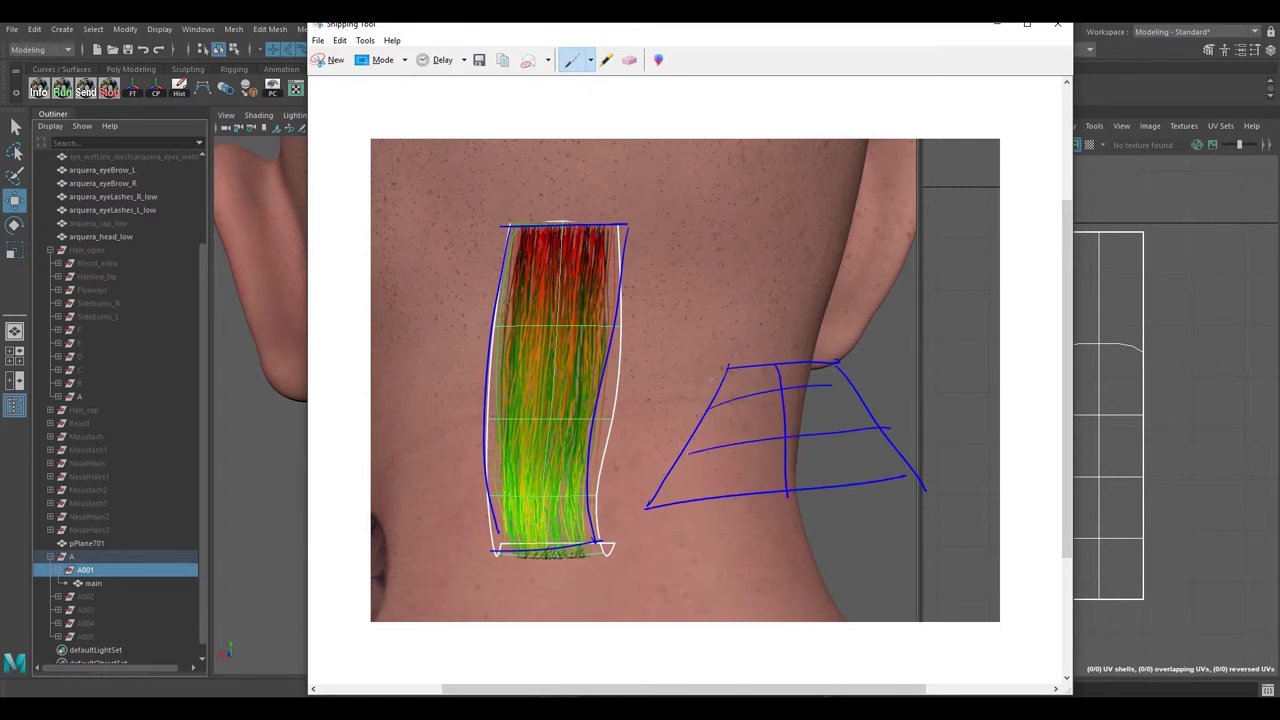
# - Sketch two narrow transitional cards in red over the two slanted edges of the flared card
pyautogui.click(590, 62)
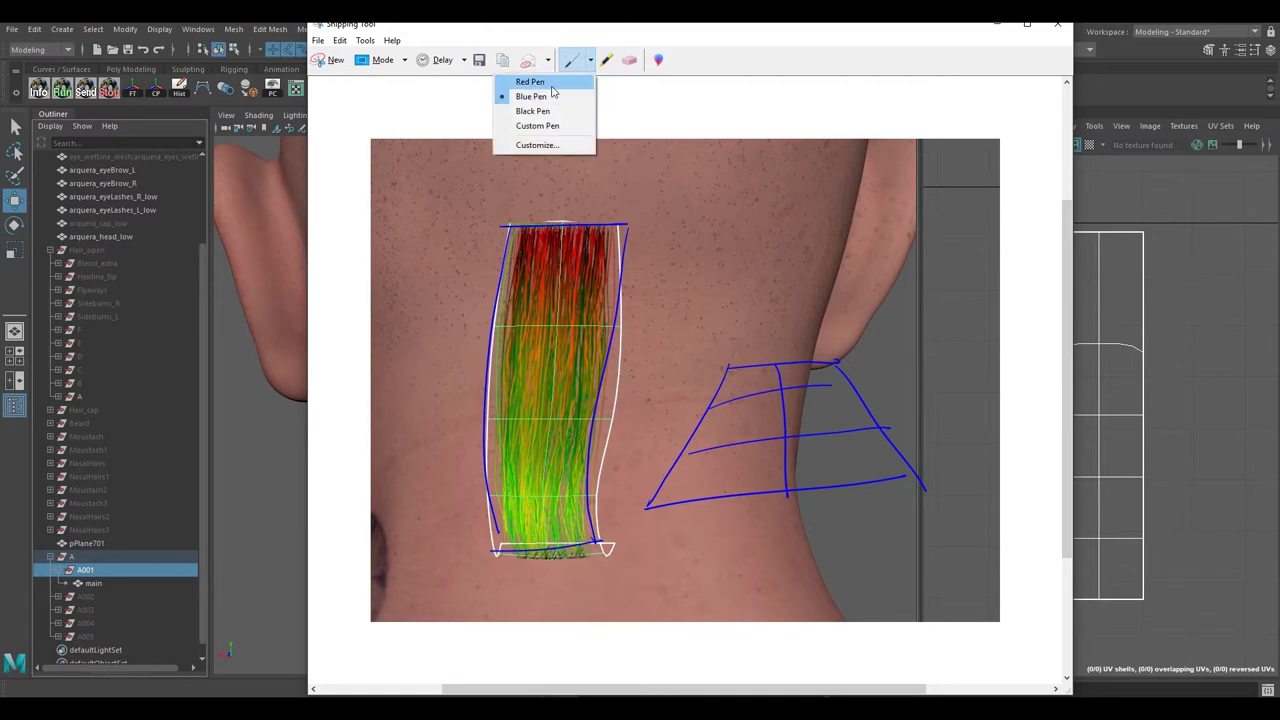
pyautogui.click(580, 94)
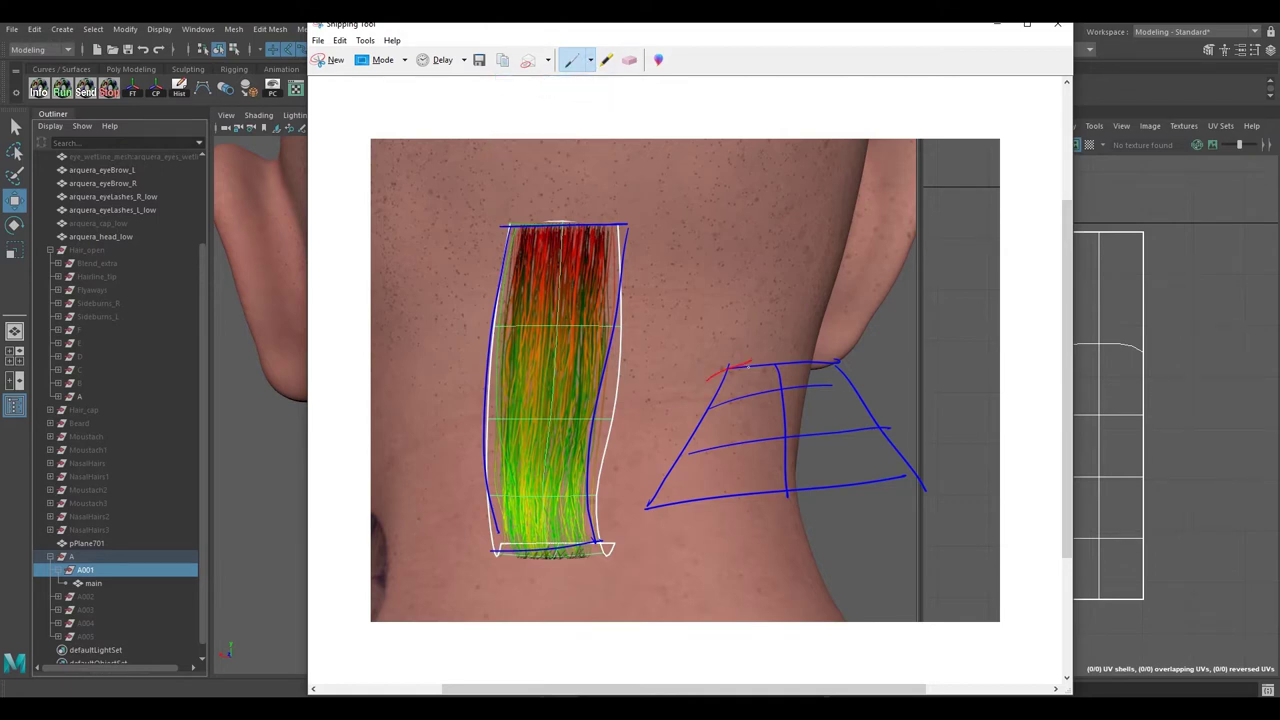
pyautogui.moveTo(750, 380); pyautogui.dragTo(710, 538)
pyautogui.moveTo(713, 373); pyautogui.dragTo(667, 533)
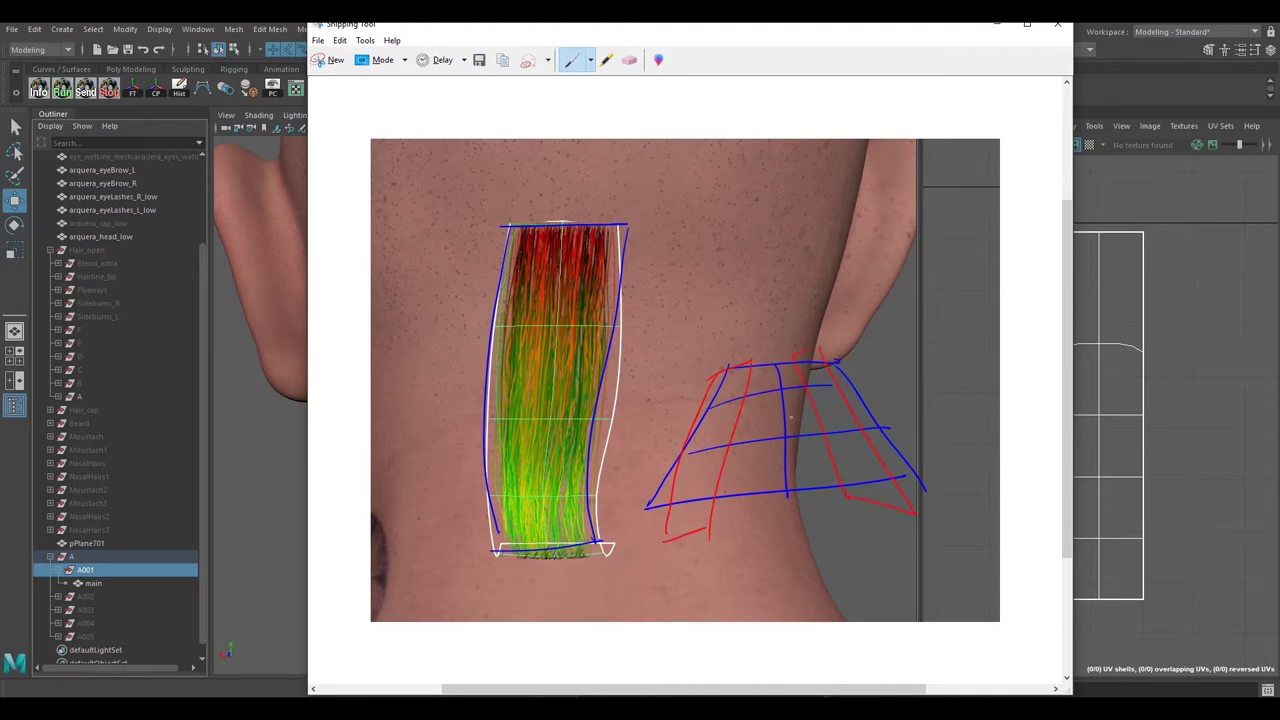
# - Sketch red cross-section diagrams of crossing transitional cards above the flared card
pyautogui.moveTo(668, 310); pyautogui.dragTo(746, 287)
pyautogui.moveTo(698, 283); pyautogui.dragTo(759, 311)
pyautogui.moveTo(731, 268); pyautogui.dragTo(717, 331)
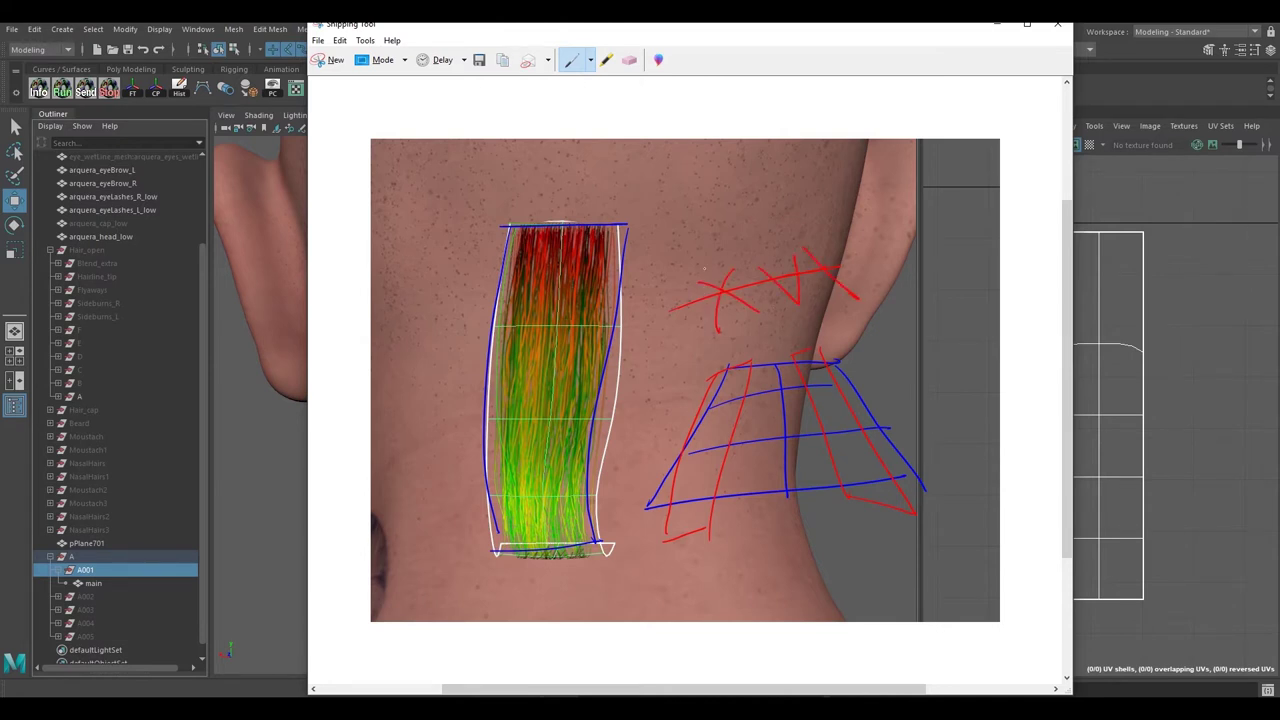
pyautogui.moveTo(701, 263); pyautogui.dragTo(671, 347)
pyautogui.moveTo(747, 171)
pyautogui.mouseDown()
pyautogui.moveTo(709, 248)
pyautogui.moveTo(840, 196)
pyautogui.mouseUp()
pyautogui.moveTo(775, 172); pyautogui.dragTo(832, 222)
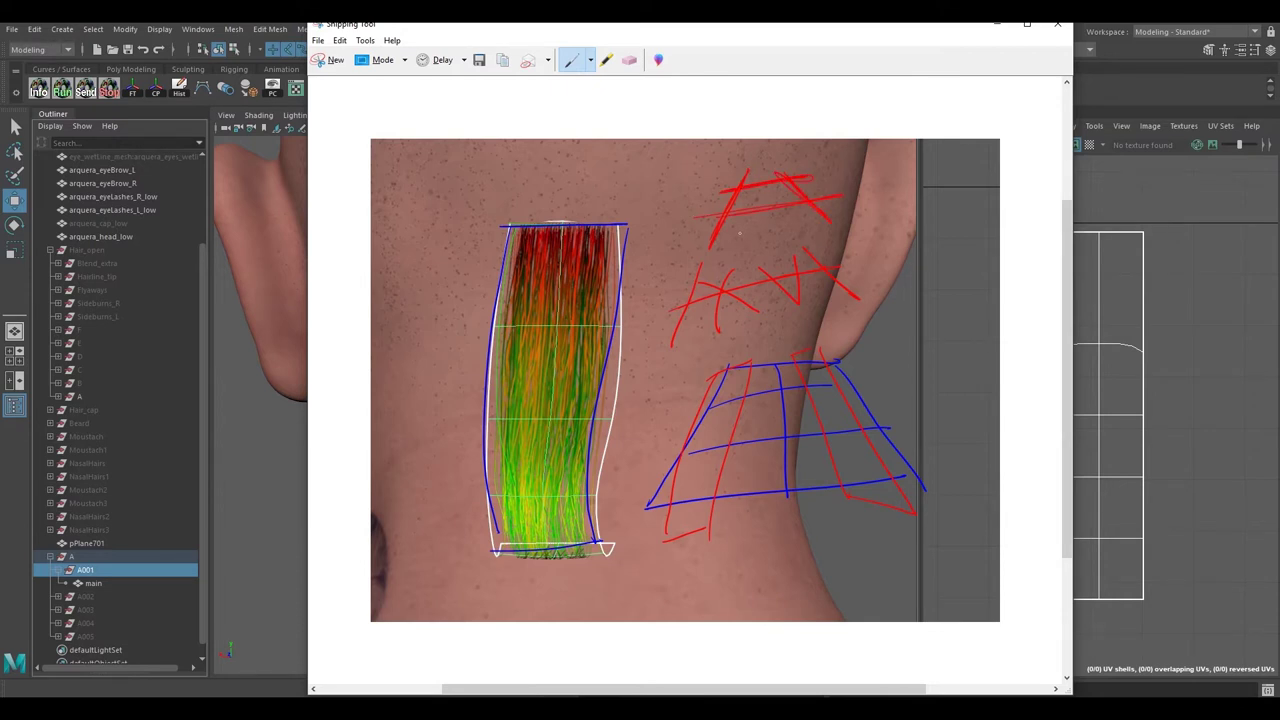
# - Add a blue arched card profile beneath the uppermost red diagram and close Snipping Tool
pyautogui.click(591, 61)
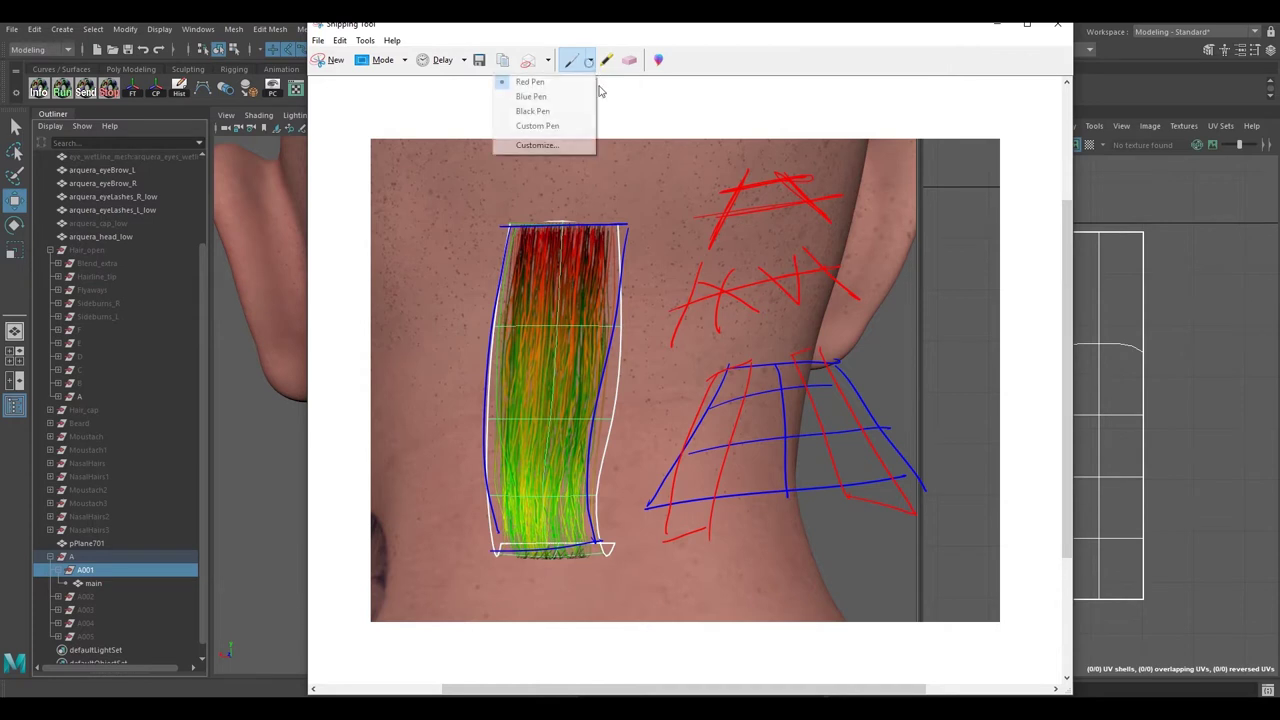
pyautogui.click(538, 97)
pyautogui.moveTo(717, 253); pyautogui.dragTo(811, 212)
pyautogui.moveTo(728, 231); pyautogui.dragTo(835, 242)
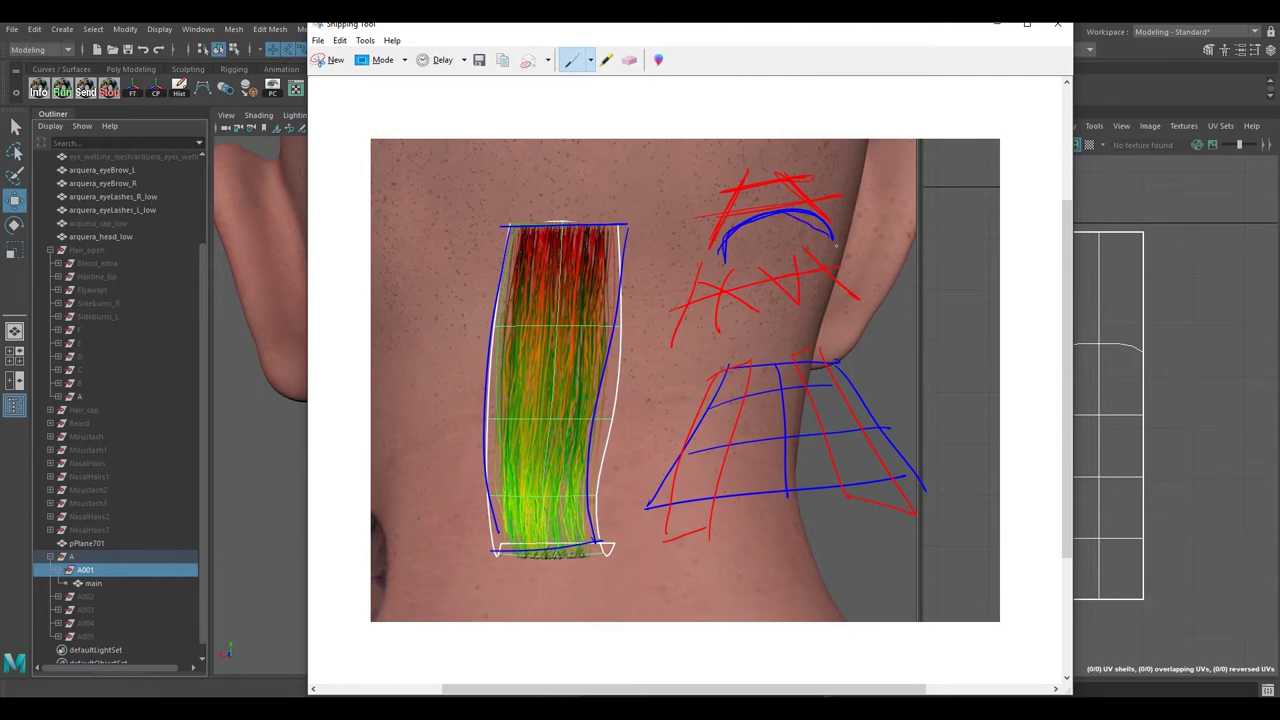
pyautogui.click(1057, 22)
pyautogui.click(748, 370)
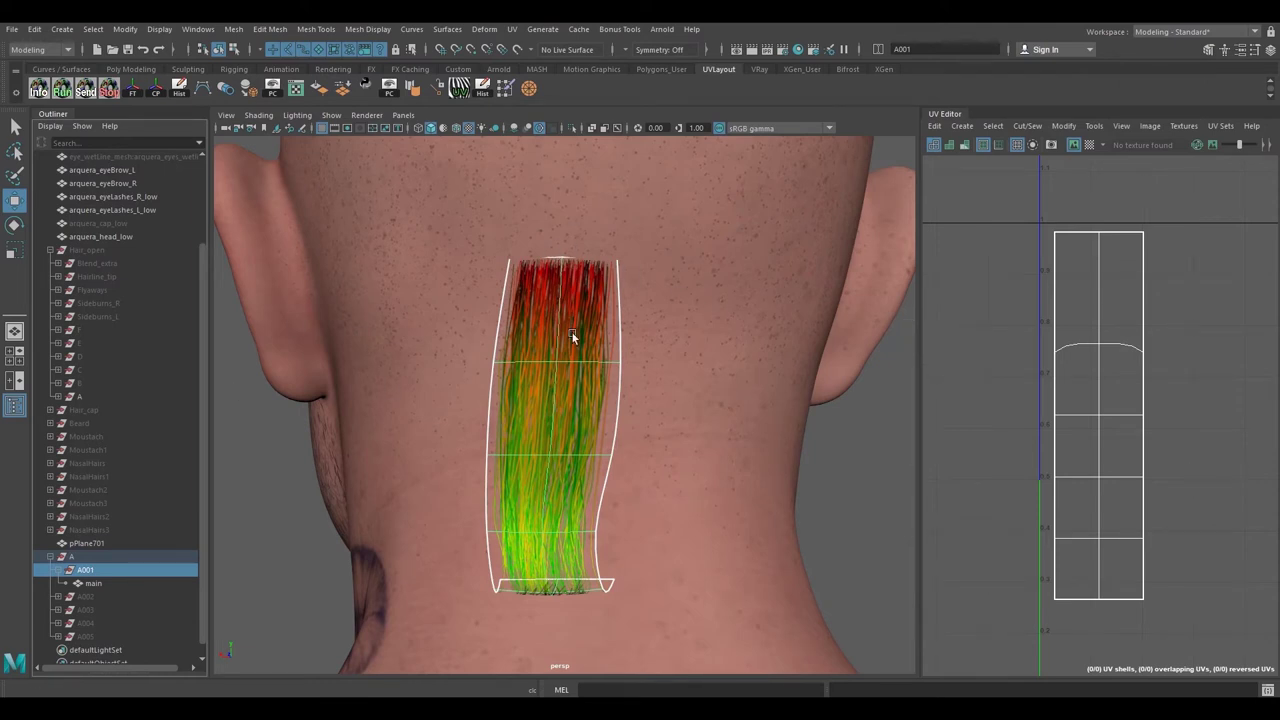
# - Duplicate the main hair card inside group A001
pyautogui.keyDown('alt'); pyautogui.moveTo(571, 335); pyautogui.dragTo(688, 409); pyautogui.keyUp('alt')
pyautogui.scroll(-2, 621, 392)
pyautogui.click(774, 371)
pyautogui.click(611, 364)
pyautogui.hotkey('ctrl', 'd')
pyautogui.keyDown('alt'); pyautogui.moveTo(581, 410); pyautogui.dragTo(493, 430); pyautogui.keyUp('alt')
pyautogui.keyDown('alt'); pyautogui.moveTo(623, 411); pyautogui.dragTo(621, 404); pyautogui.keyUp('alt')
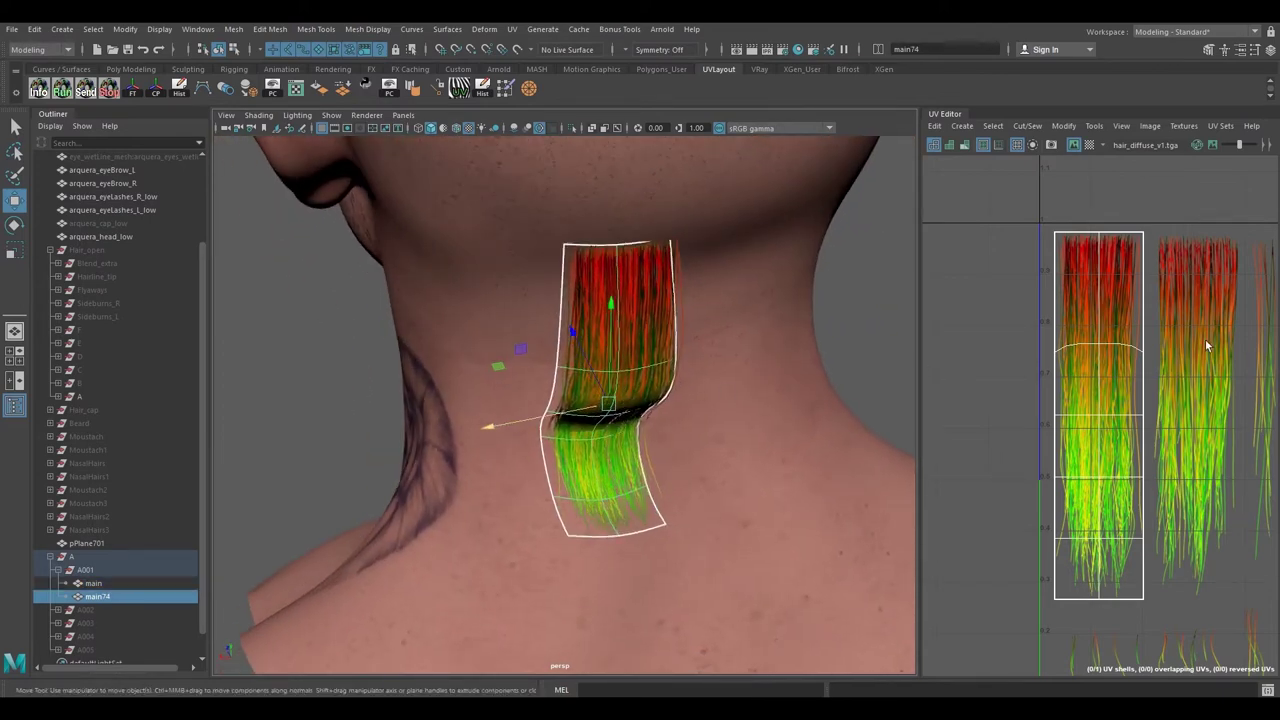
# - Delete the right lengthwise half of the duplicated card's faces, keeping only the left strip
pyautogui.keyDown('alt'); pyautogui.moveTo(1147, 345); pyautogui.dragTo(1090, 307, button='middle'); pyautogui.keyUp('alt')
pyautogui.moveTo(1064, 304); pyautogui.dragTo(1077, 348, button='right')
pyautogui.keyDown('alt'); pyautogui.moveTo(1081, 344); pyautogui.dragTo(1074, 322, button='right'); pyautogui.keyUp('alt')
pyautogui.click(1066, 290)
pyautogui.doubleClick(1070, 345)
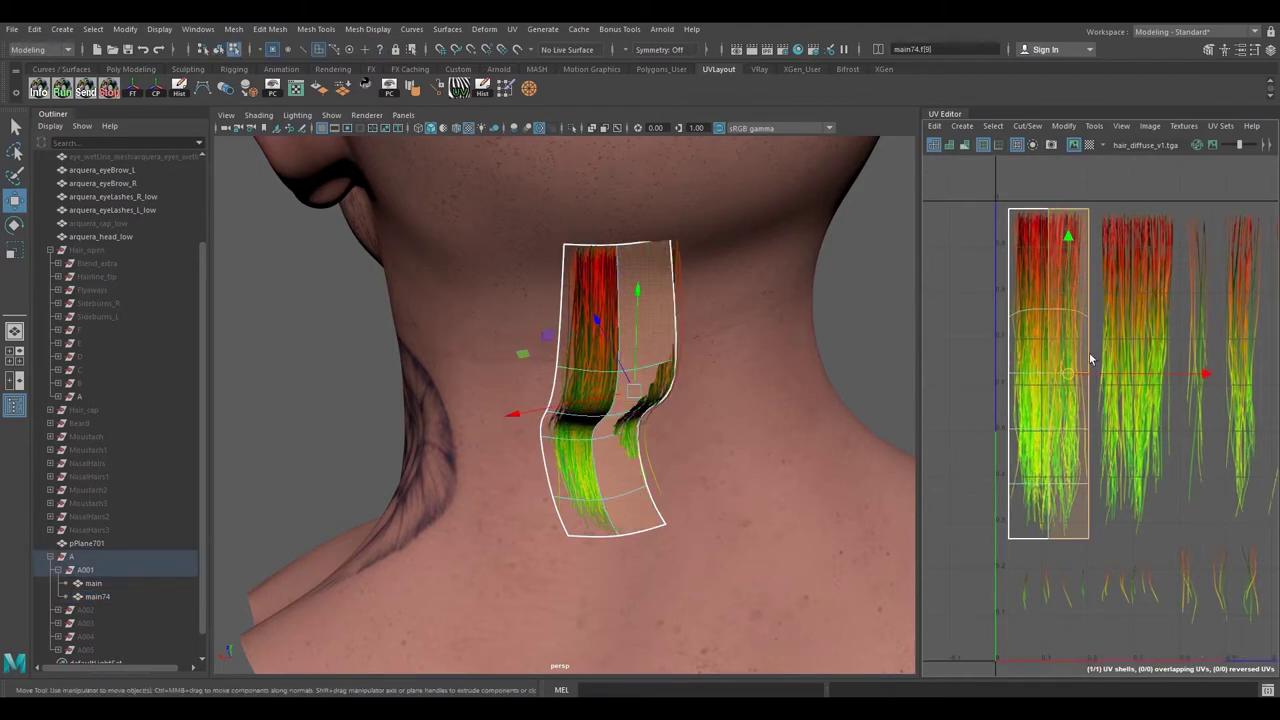
pyautogui.keyDown('alt'); pyautogui.moveTo(615, 410); pyautogui.dragTo(619, 403, button='middle'); pyautogui.keyUp('alt')
pyautogui.keyDown('alt'); pyautogui.moveTo(619, 403); pyautogui.dragTo(678, 440, button='right'); pyautogui.keyUp('alt')
pyautogui.keyDown('alt'); pyautogui.moveTo(678, 440); pyautogui.dragTo(635, 455); pyautogui.keyUp('alt')
pyautogui.press('Delete')
pyautogui.keyDown('alt'); pyautogui.moveTo(612, 383); pyautogui.dragTo(611, 418); pyautogui.keyUp('alt')
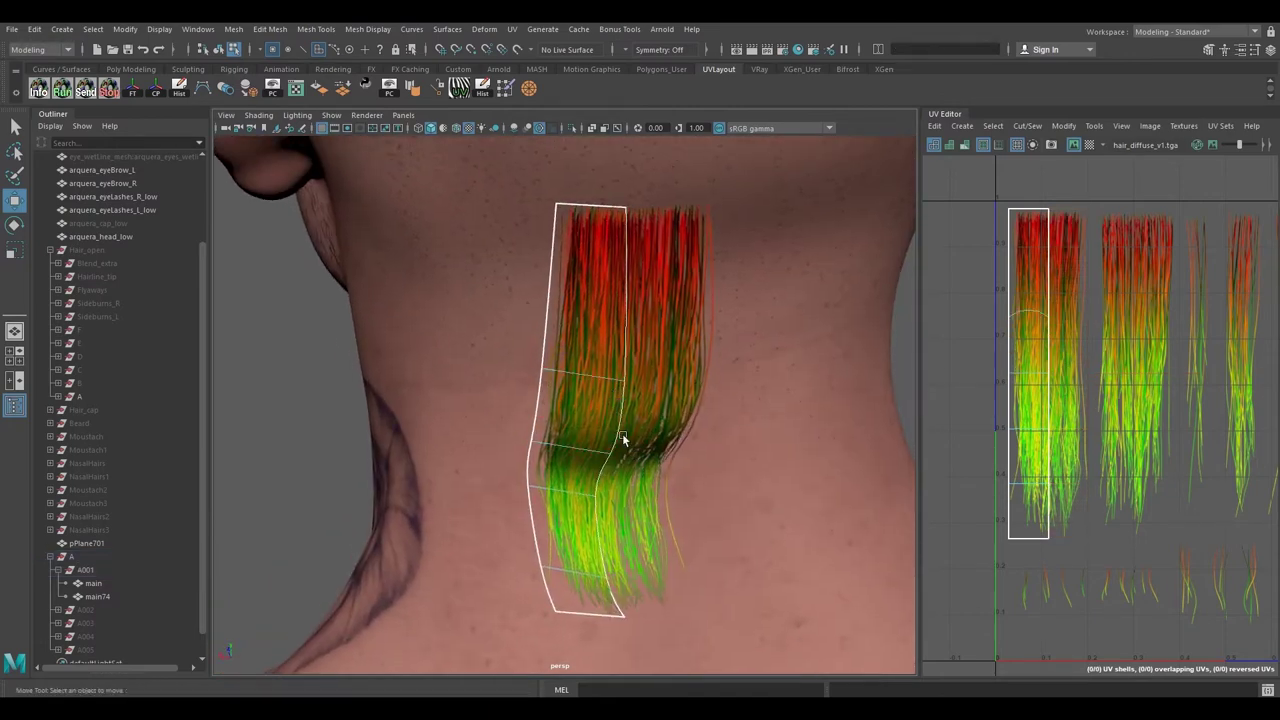
# - Select all UVs of the half-width card and move them horizontally from the dense hair to the thin strand clumps
pyautogui.moveTo(576, 374); pyautogui.dragTo(850, 387, button='right')
pyautogui.keyDown('alt'); pyautogui.moveTo(1048, 358); pyautogui.dragTo(1027, 375, button='middle'); pyautogui.keyUp('alt')
pyautogui.scroll(-1, 982, 245)
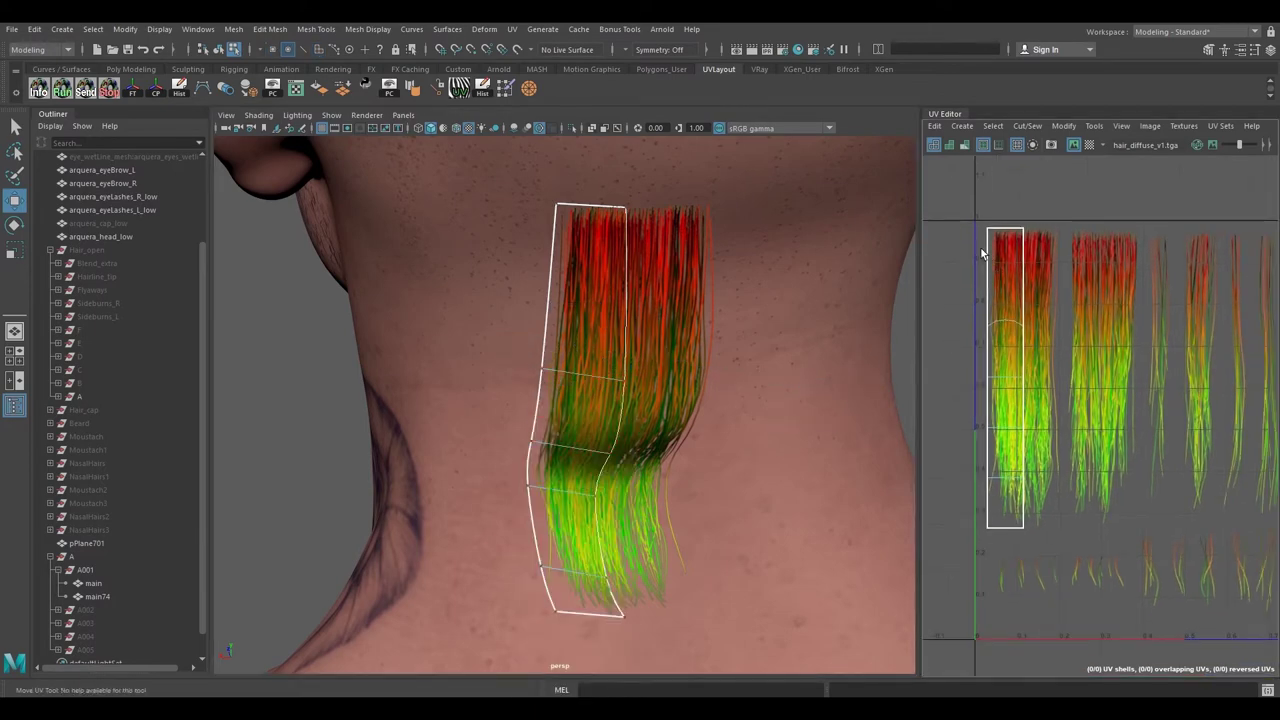
pyautogui.moveTo(972, 218); pyautogui.dragTo(1138, 594)
pyautogui.keyDown('alt'); pyautogui.moveTo(1098, 422); pyautogui.dragTo(1057, 443, button='middle'); pyautogui.keyUp('alt')
pyautogui.scroll(-1, 1057, 443)
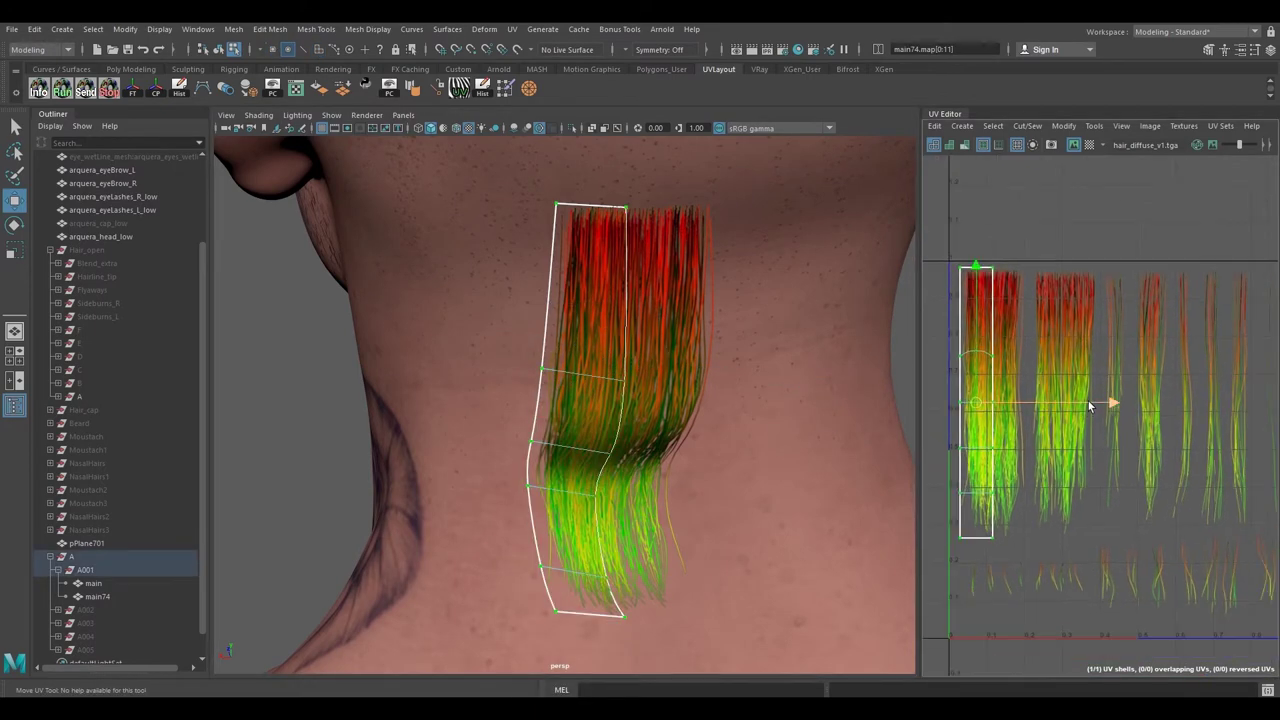
pyautogui.moveTo(1092, 402); pyautogui.dragTo(1279, 404)
pyautogui.keyDown('alt'); pyautogui.moveTo(1223, 417); pyautogui.dragTo(1112, 430, button='middle'); pyautogui.keyUp('alt')
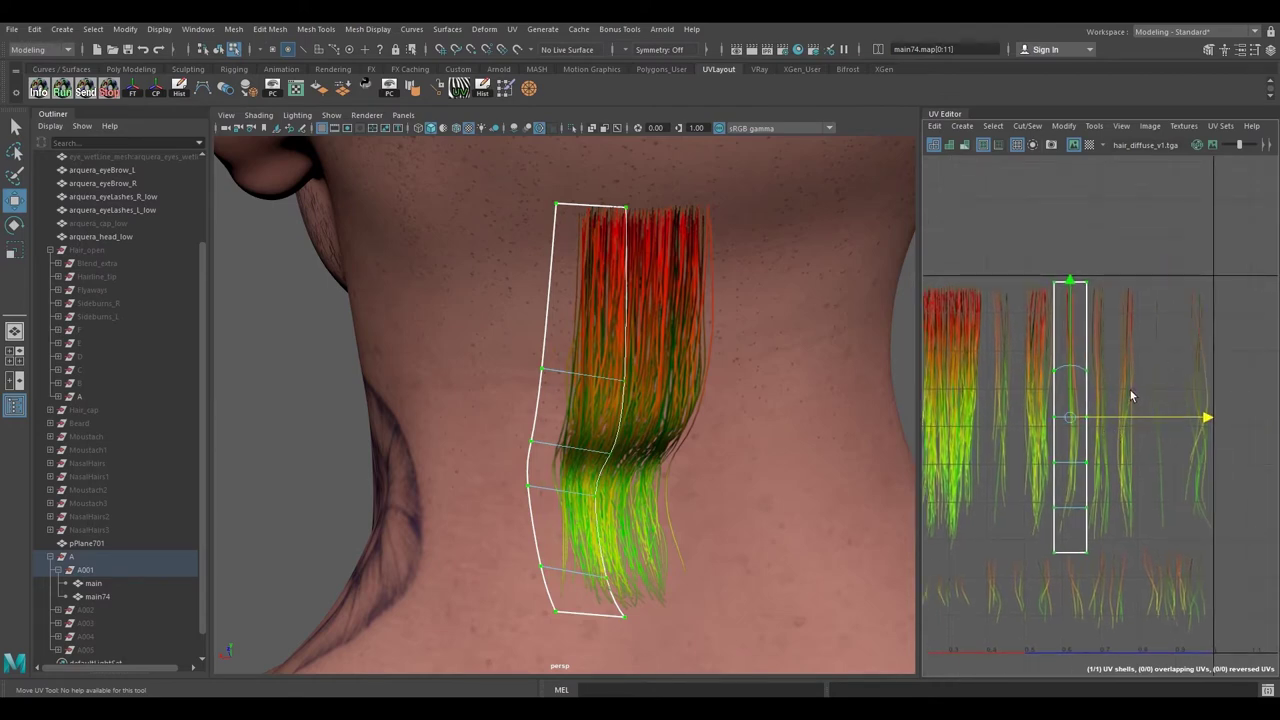
# - Fine-tune the UV shell's position so that it frames a single thin strand clump in the texture
pyautogui.keyDown('alt'); pyautogui.moveTo(1131, 397); pyautogui.dragTo(1208, 470, button='right'); pyautogui.keyUp('alt')
pyautogui.moveTo(1110, 424); pyautogui.dragTo(1167, 428)
pyautogui.keyDown('alt'); pyautogui.moveTo(1167, 430); pyautogui.dragTo(1152, 430, button='middle'); pyautogui.keyUp('alt')
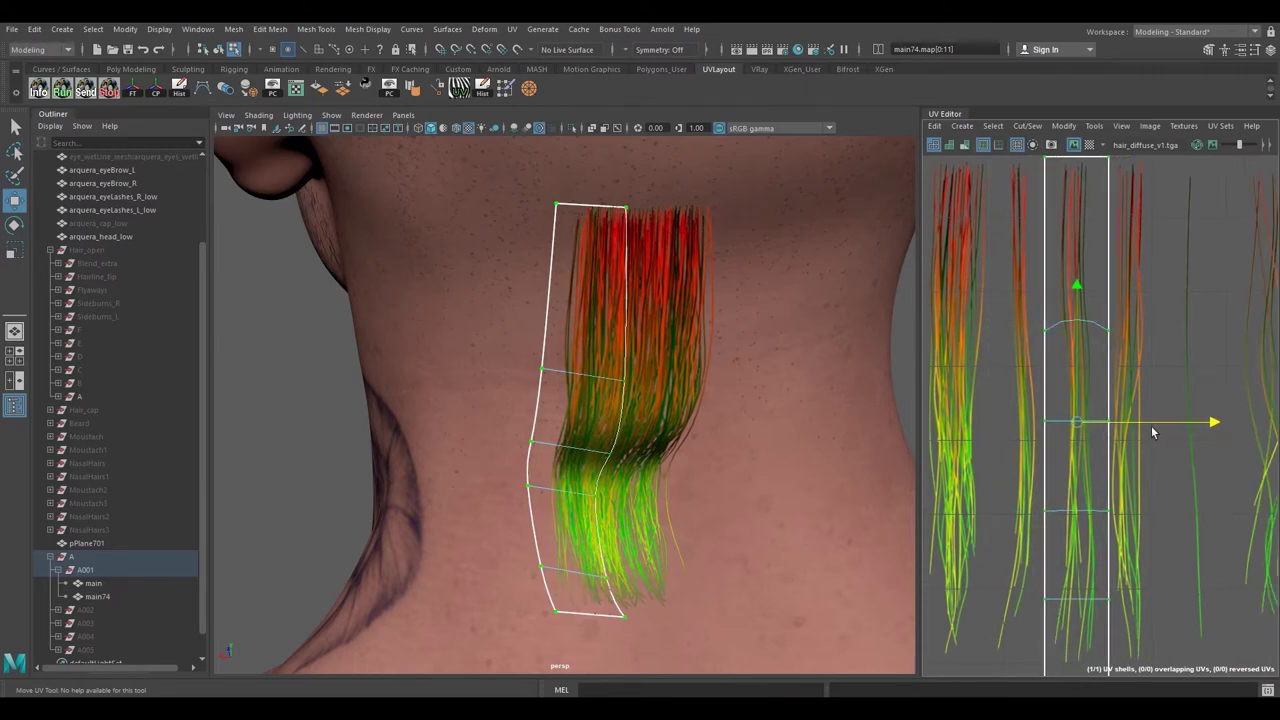
pyautogui.keyDown('alt'); pyautogui.moveTo(1152, 430); pyautogui.dragTo(1108, 421, button='right'); pyautogui.keyUp('alt')
pyautogui.keyDown('alt'); pyautogui.moveTo(1101, 420); pyautogui.dragTo(1097, 411, button='middle'); pyautogui.keyUp('alt')
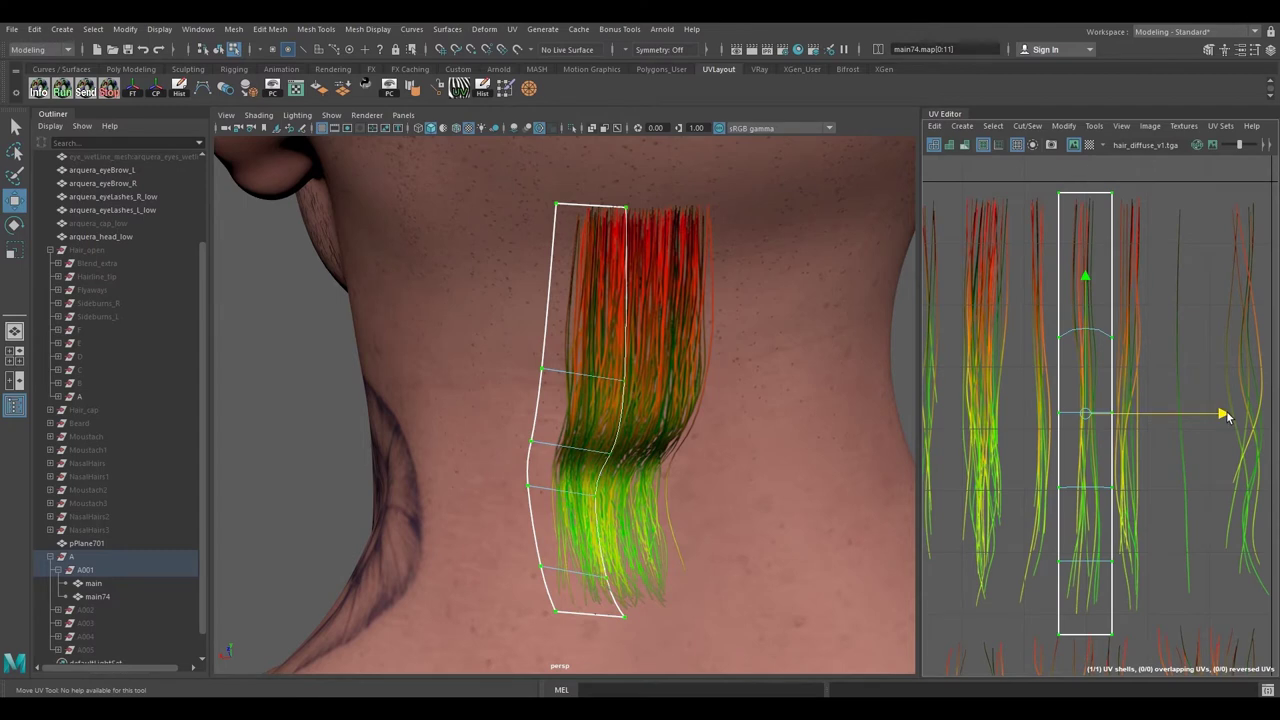
pyautogui.keyDown('alt'); pyautogui.moveTo(1123, 463); pyautogui.dragTo(1119, 471, button='middle'); pyautogui.keyUp('alt')
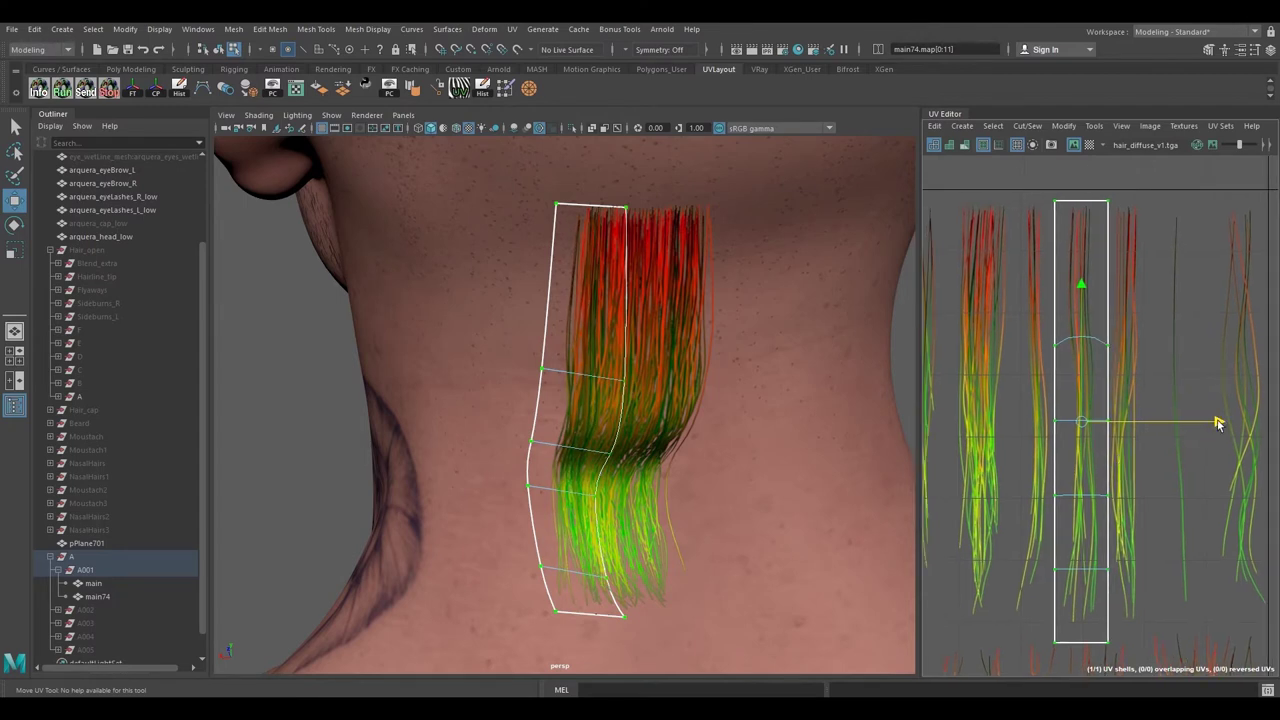
pyautogui.moveTo(1218, 423); pyautogui.dragTo(1193, 423)
pyautogui.press('r')
pyautogui.press('w')
pyautogui.scroll(4, 1150, 530)
pyautogui.moveTo(1149, 524); pyautogui.dragTo(1150, 485)
# - Select the two top UVs of the shell and lower them slightly towards the strand roots
pyautogui.scroll(-2, 1040, 392)
pyautogui.keyDown('alt'); pyautogui.moveTo(1040, 392); pyautogui.dragTo(1022, 375, button='right'); pyautogui.keyUp('alt')
pyautogui.keyDown('alt'); pyautogui.moveTo(1060, 250); pyautogui.dragTo(1073, 480, button='middle'); pyautogui.keyUp('alt')
pyautogui.keyDown('alt'); pyautogui.moveTo(1073, 480); pyautogui.dragTo(1165, 470, button='right'); pyautogui.keyUp('alt')
pyautogui.moveTo(1032, 250); pyautogui.dragTo(1224, 352)
pyautogui.keyDown('alt'); pyautogui.moveTo(1215, 309); pyautogui.dragTo(1201, 356, button='middle'); pyautogui.keyUp('alt')
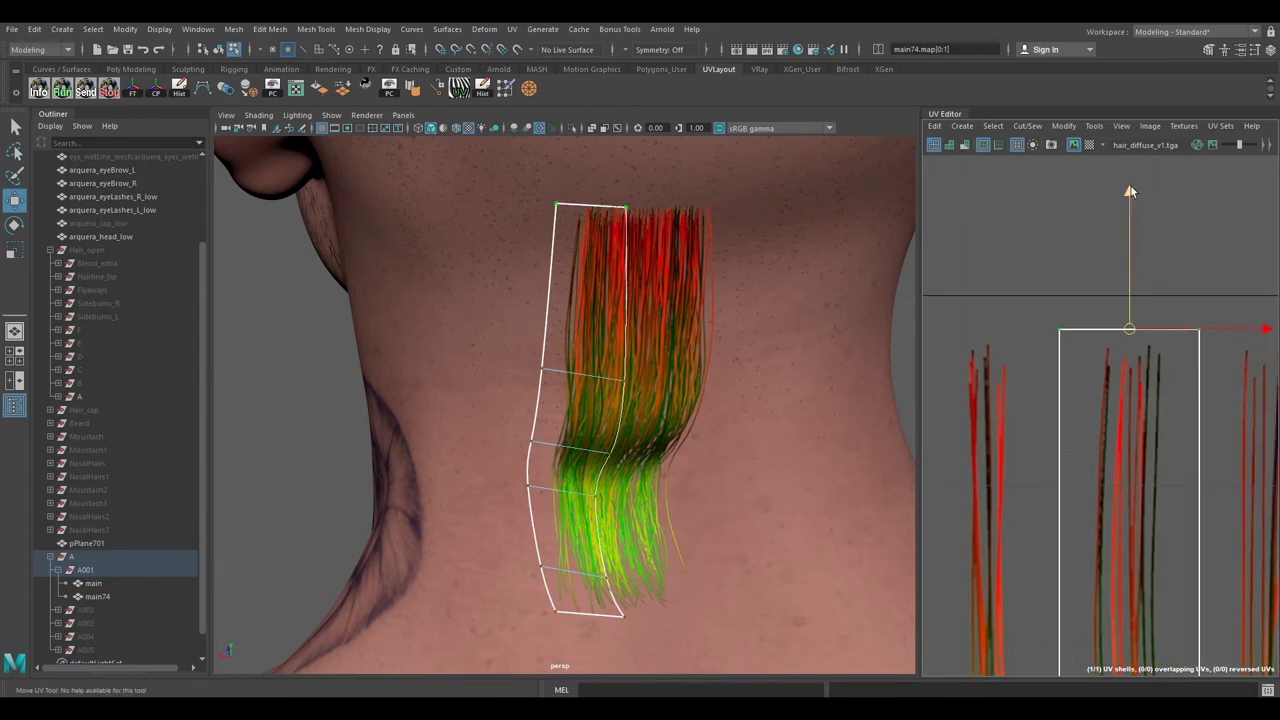
pyautogui.moveTo(1131, 193); pyautogui.dragTo(1131, 205)
pyautogui.keyDown('alt'); pyautogui.moveTo(1106, 351); pyautogui.dragTo(1080, 335, button='right'); pyautogui.keyUp('alt')
pyautogui.keyDown('alt'); pyautogui.moveTo(1080, 335); pyautogui.dragTo(1098, 272, button='middle'); pyautogui.keyUp('alt')
# - Switch the half-width card to vertex editing and reposition its top vertices at the hair roots
pyautogui.keyDown('alt'); pyautogui.moveTo(464, 412); pyautogui.dragTo(474, 436, button='middle'); pyautogui.keyUp('alt')
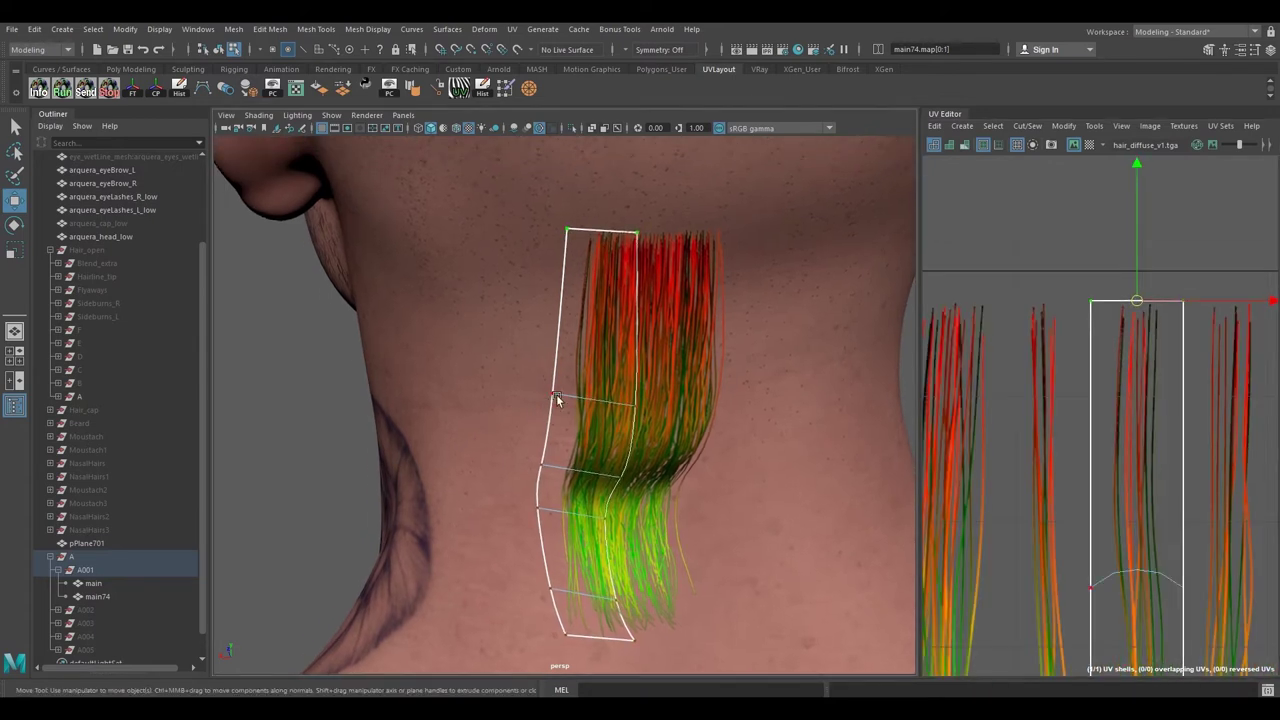
pyautogui.moveTo(560, 396); pyautogui.dragTo(528, 395, button='right')
pyautogui.keyDown('alt'); pyautogui.moveTo(526, 242); pyautogui.dragTo(536, 281, button='middle'); pyautogui.keyUp('alt')
pyautogui.moveTo(716, 321); pyautogui.dragTo(719, 325)
pyautogui.keyDown('alt'); pyautogui.moveTo(719, 325); pyautogui.dragTo(677, 395, button='right'); pyautogui.keyUp('alt')
pyautogui.keyDown('alt'); pyautogui.moveTo(677, 395); pyautogui.dragTo(652, 382); pyautogui.keyUp('alt')
pyautogui.moveTo(598, 336); pyautogui.dragTo(609, 311)
# - Select the vertex row below the roots and rotate it to angle the card across the main card
pyautogui.keyDown('alt'); pyautogui.moveTo(609, 311); pyautogui.dragTo(591, 182, button='middle'); pyautogui.keyUp('alt')
pyautogui.moveTo(437, 297); pyautogui.dragTo(731, 435)
pyautogui.keyDown('alt'); pyautogui.moveTo(716, 390); pyautogui.dragTo(714, 360, button='middle'); pyautogui.keyUp('alt')
pyautogui.press('e')
pyautogui.keyDown('alt'); pyautogui.moveTo(652, 422); pyautogui.dragTo(616, 430); pyautogui.keyUp('alt')
pyautogui.moveTo(719, 430); pyautogui.dragTo(658, 462)
pyautogui.keyDown('alt'); pyautogui.moveTo(650, 456); pyautogui.dragTo(688, 422); pyautogui.keyUp('alt')
# - Select the following vertex row down the card and adjust its angle and position to continue the twist
pyautogui.press('w')
pyautogui.keyDown('alt'); pyautogui.moveTo(680, 420); pyautogui.dragTo(580, 346, button='middle'); pyautogui.keyUp('alt')
pyautogui.moveTo(444, 384); pyautogui.dragTo(648, 446)
pyautogui.keyDown('alt'); pyautogui.moveTo(648, 446); pyautogui.dragTo(532, 419); pyautogui.keyUp('alt')
pyautogui.press('e')
pyautogui.press('w')
# - Rotate and move the vertex row at the card's lower bend to follow the main card's curve
pyautogui.keyDown('alt'); pyautogui.moveTo(626, 432); pyautogui.dragTo(589, 416); pyautogui.keyUp('alt')
pyautogui.press('e')
pyautogui.press('w')
pyautogui.moveTo(388, 400); pyautogui.dragTo(506, 458)
pyautogui.press('e')
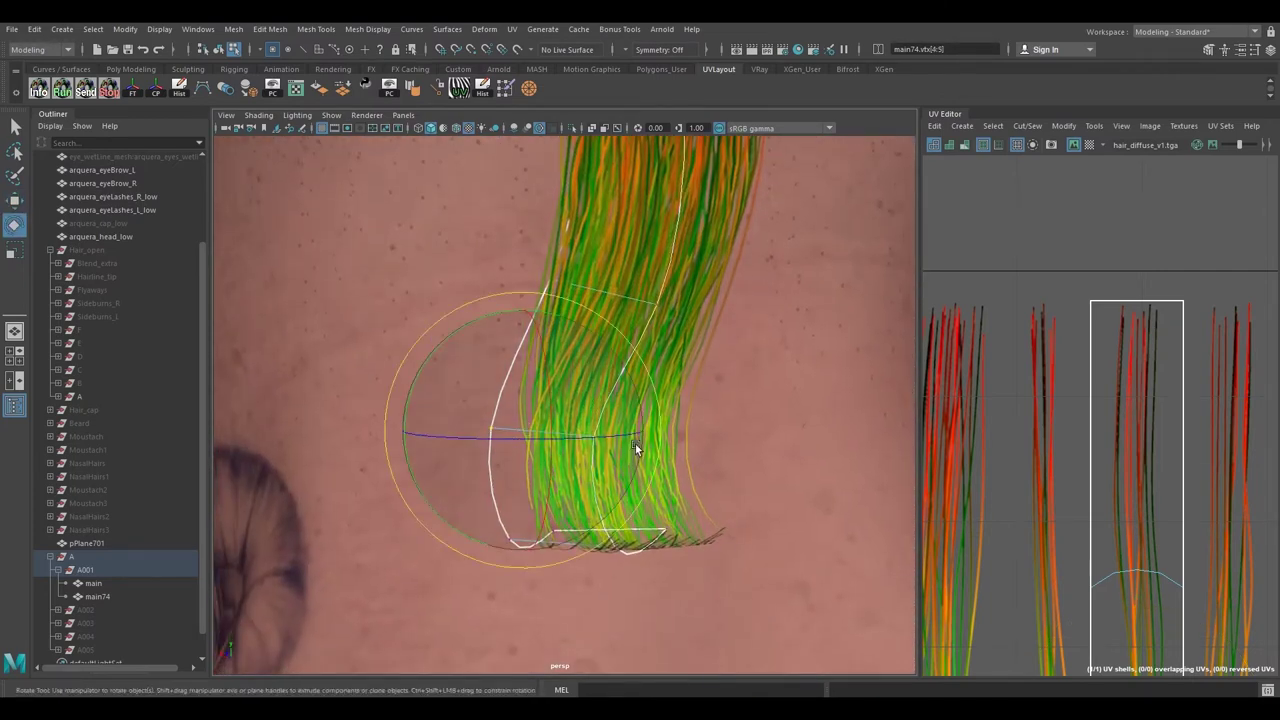
pyautogui.keyDown('alt'); pyautogui.moveTo(635, 443); pyautogui.dragTo(590, 443); pyautogui.keyUp('alt')
pyautogui.press('w')
pyautogui.keyDown('alt'); pyautogui.moveTo(590, 443); pyautogui.dragTo(668, 452); pyautogui.keyUp('alt')
pyautogui.moveTo(605, 454)
pyautogui.mouseDown(button='middle')
pyautogui.moveTo(614, 461)
pyautogui.moveTo(586, 457)
pyautogui.mouseUp(button='middle')
pyautogui.keyDown('alt'); pyautogui.moveTo(586, 457); pyautogui.dragTo(556, 431); pyautogui.keyUp('alt')
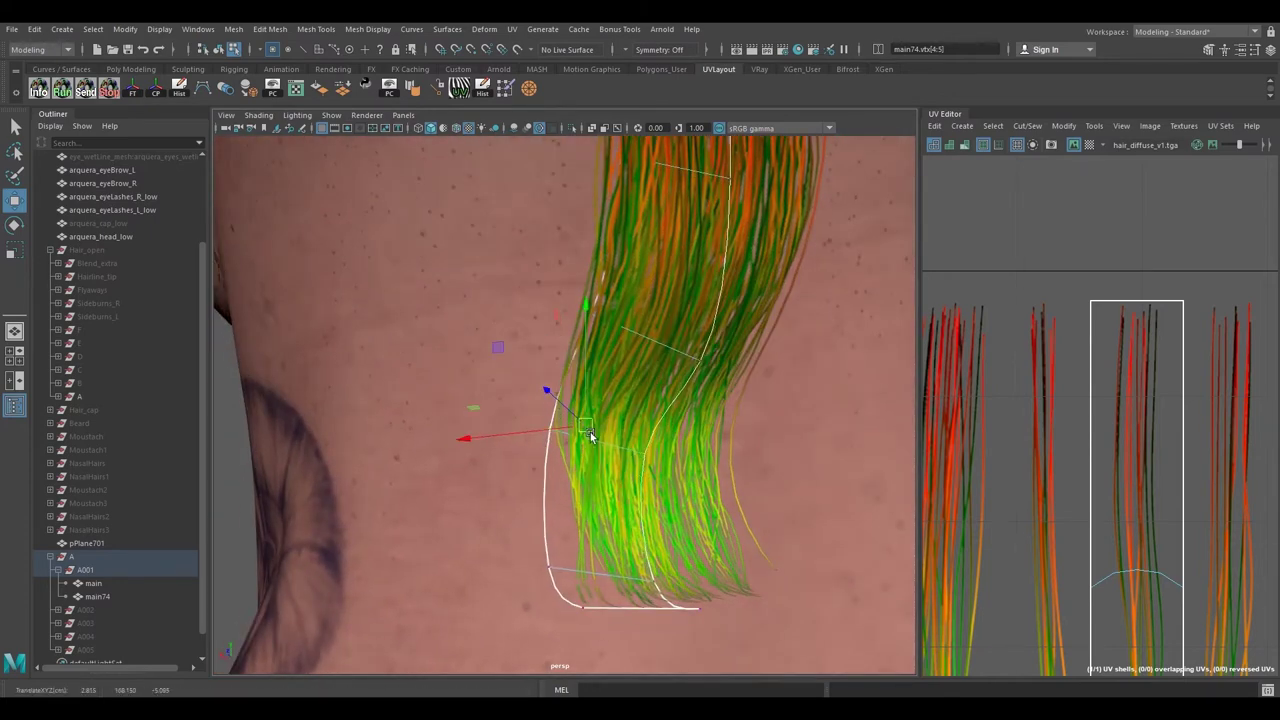
# - Rotate and reposition the vertex row just above the card's tip to follow the hair's curl
pyautogui.keyDown('alt'); pyautogui.moveTo(605, 440); pyautogui.dragTo(621, 426); pyautogui.keyUp('alt')
pyautogui.moveTo(652, 493); pyautogui.dragTo(673, 503)
pyautogui.keyDown('alt'); pyautogui.moveTo(673, 503); pyautogui.dragTo(600, 449); pyautogui.keyUp('alt')
pyautogui.press('e')
pyautogui.press('w')
pyautogui.keyDown('alt'); pyautogui.moveTo(574, 406); pyautogui.dragTo(602, 420); pyautogui.keyUp('alt')
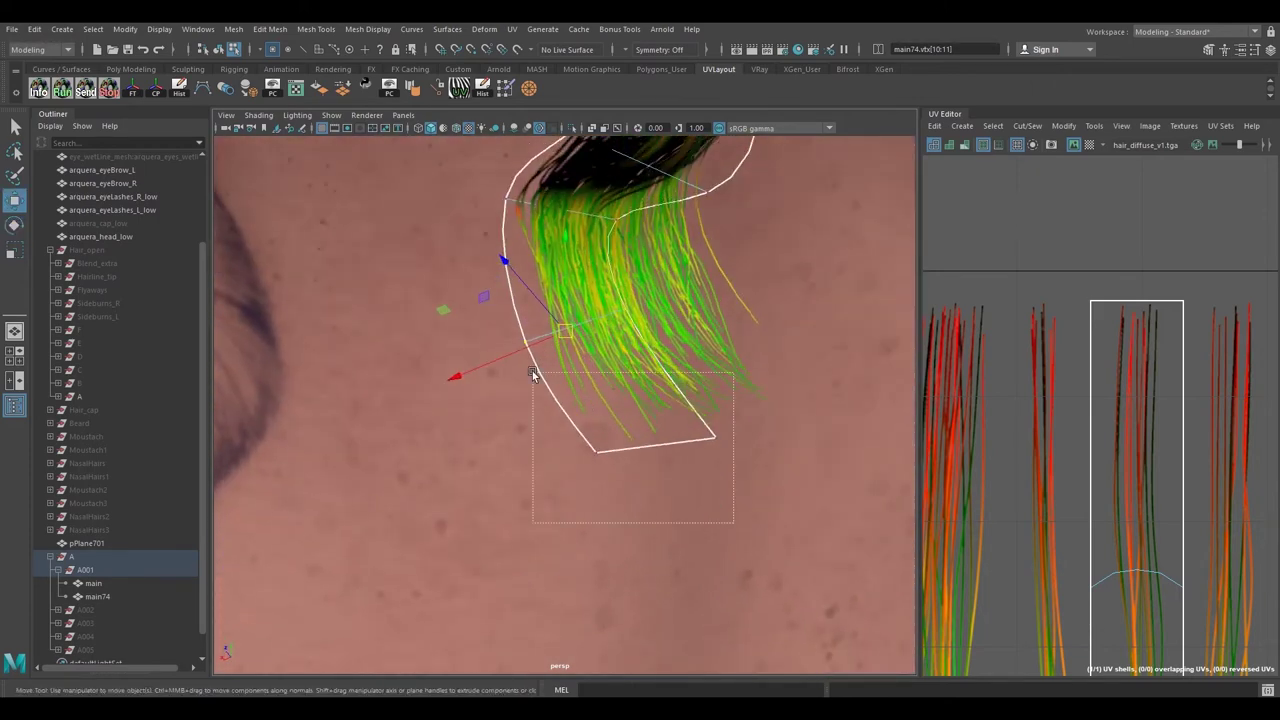
# - Select the two tip vertices and rotate them to turn the end of the card away from the main card
pyautogui.moveTo(531, 370); pyautogui.dragTo(530, 367)
pyautogui.press('e')
pyautogui.keyDown('alt'); pyautogui.moveTo(570, 432); pyautogui.dragTo(728, 467); pyautogui.keyUp('alt')
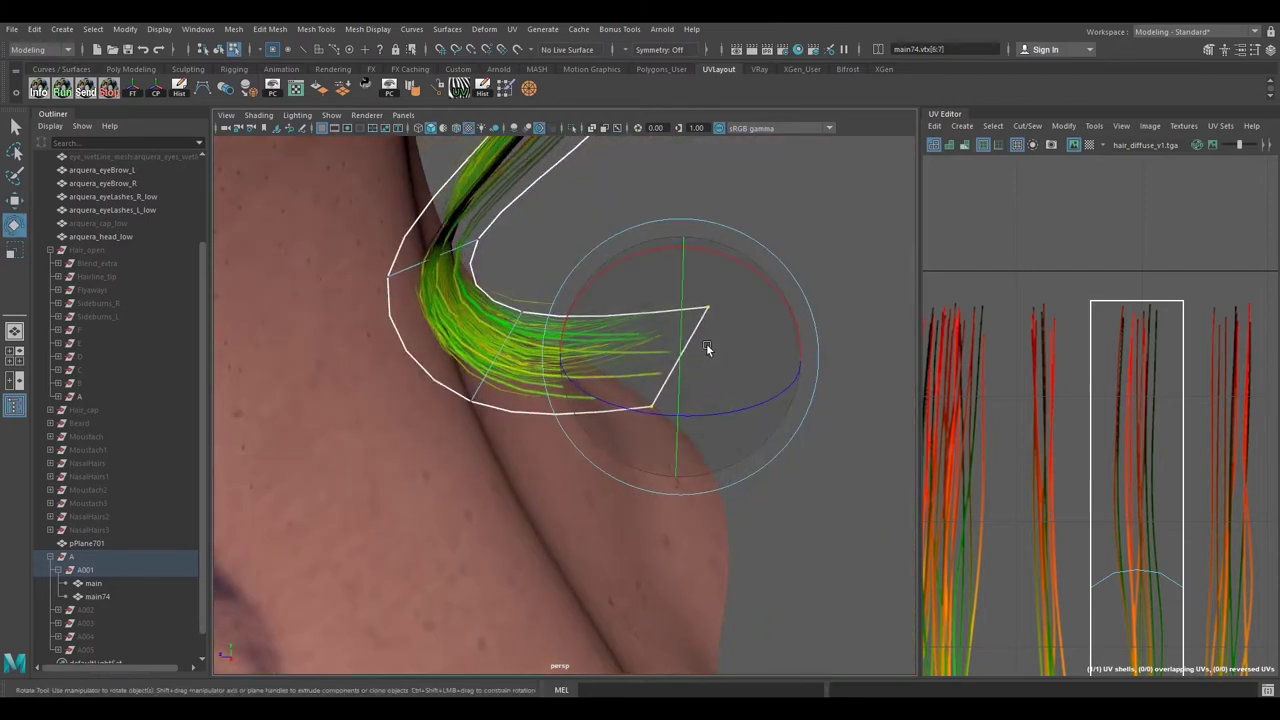
pyautogui.keyDown('alt'); pyautogui.moveTo(653, 248); pyautogui.dragTo(468, 301); pyautogui.keyUp('alt')
pyautogui.press('w')
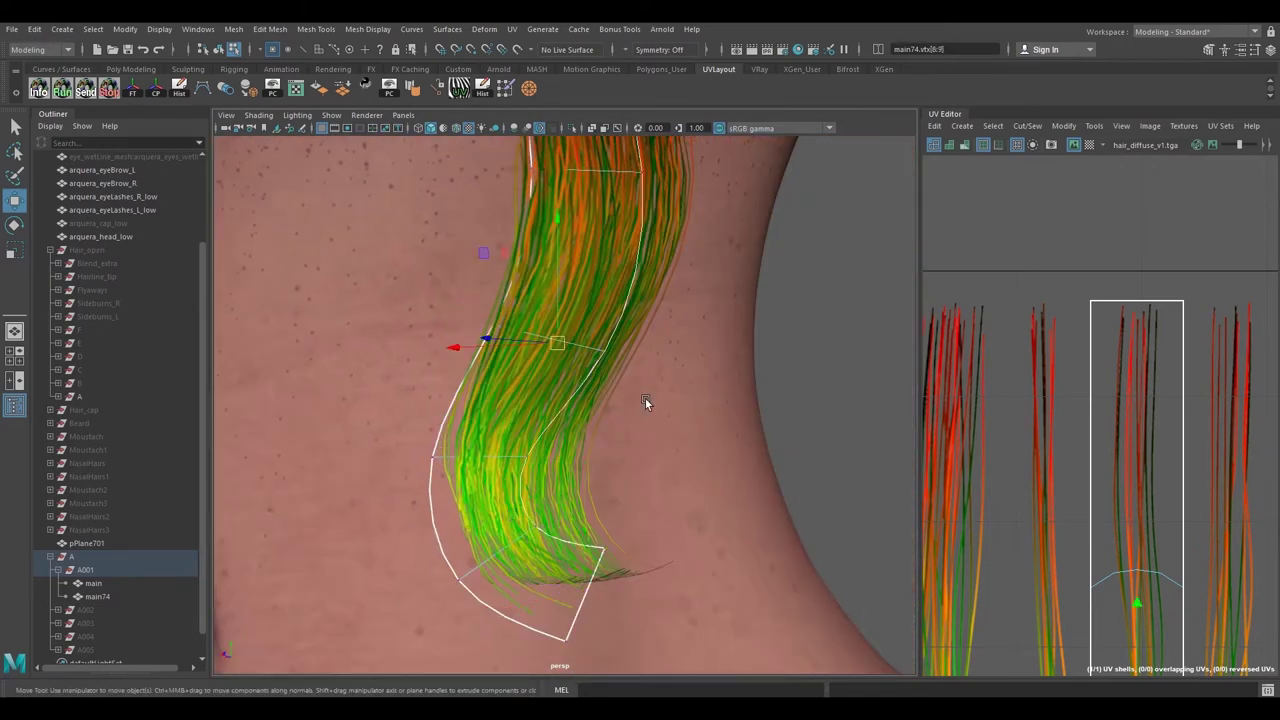
# - Rotate and move the vertex row above the lower bend to smooth the card's flow
pyautogui.press('e')
pyautogui.moveTo(645, 400)
pyautogui.keyDown('alt'); pyautogui.mouseDown()
pyautogui.moveTo(631, 376)
pyautogui.moveTo(626, 390)
pyautogui.moveTo(528, 350)
pyautogui.moveTo(620, 460)
pyautogui.moveTo(497, 353)
pyautogui.moveTo(641, 421)
pyautogui.mouseUp(); pyautogui.keyUp('alt')
pyautogui.press('w')
pyautogui.keyDown('alt'); pyautogui.moveTo(641, 421); pyautogui.dragTo(447, 461); pyautogui.keyUp('alt')
# - Finish adjusting the lower vertices, return to object mode and rename the new card H1
pyautogui.scroll(3, 612, 391)
pyautogui.moveTo(618, 554); pyautogui.dragTo(620, 556)
pyautogui.keyDown('alt'); pyautogui.moveTo(620, 556); pyautogui.dragTo(510, 490); pyautogui.keyUp('alt')
pyautogui.moveTo(617, 362); pyautogui.dragTo(660, 333, button='right')
pyautogui.keyDown('alt'); pyautogui.moveTo(660, 333); pyautogui.dragTo(284, 524); pyautogui.keyUp('alt')
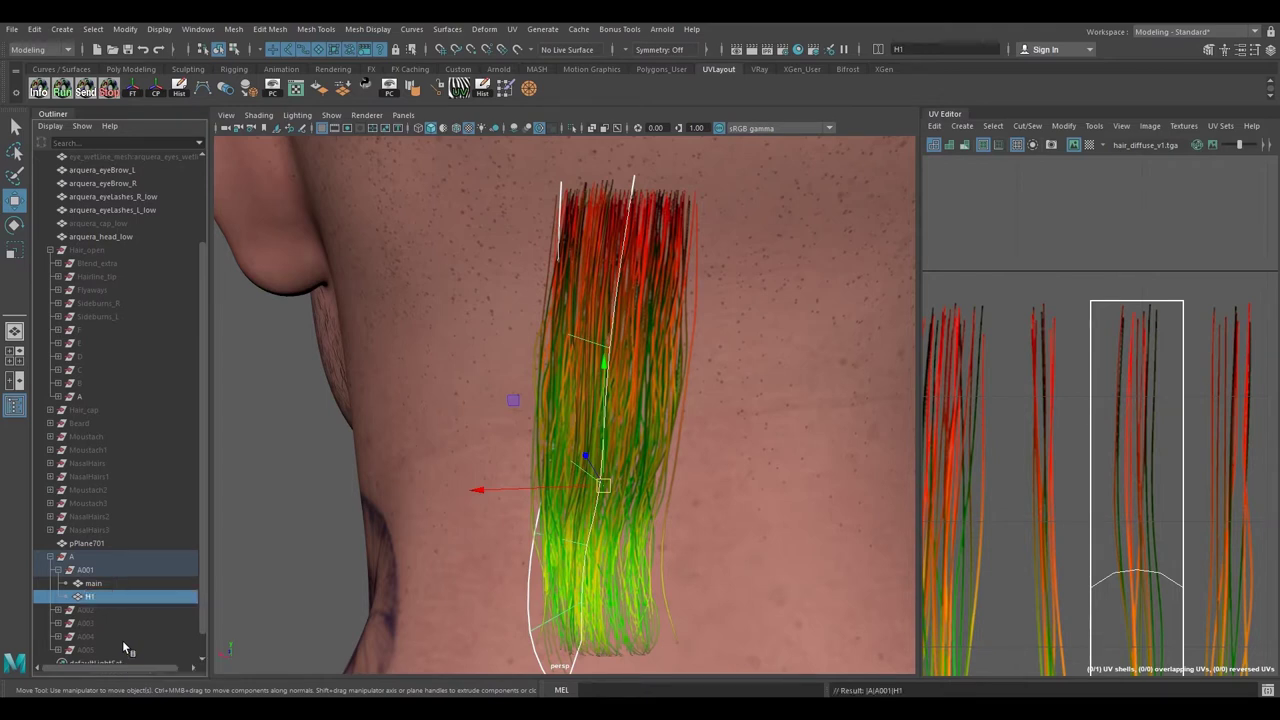
# - Duplicate the main card of group A001
pyautogui.keyDown('alt'); pyautogui.moveTo(657, 380); pyautogui.dragTo(640, 413, button='middle'); pyautogui.keyUp('alt')
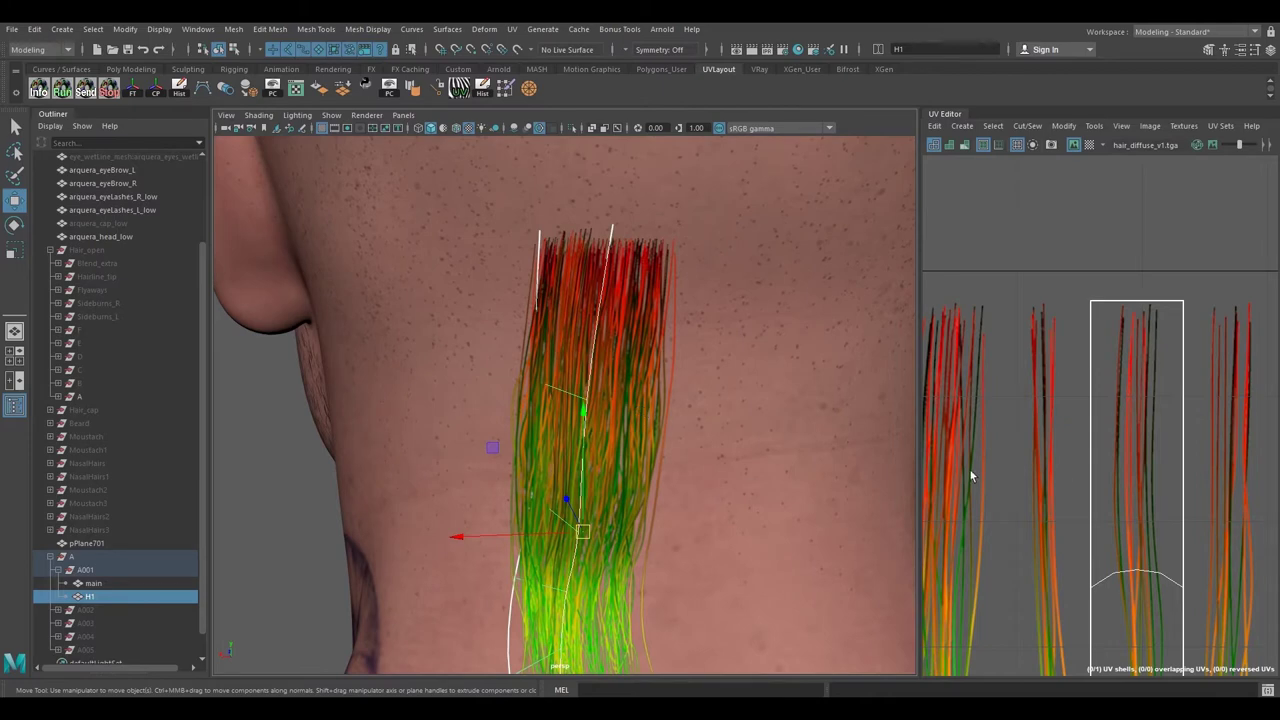
pyautogui.keyDown('alt'); pyautogui.moveTo(666, 430); pyautogui.dragTo(648, 438); pyautogui.keyUp('alt')
pyautogui.click(650, 441)
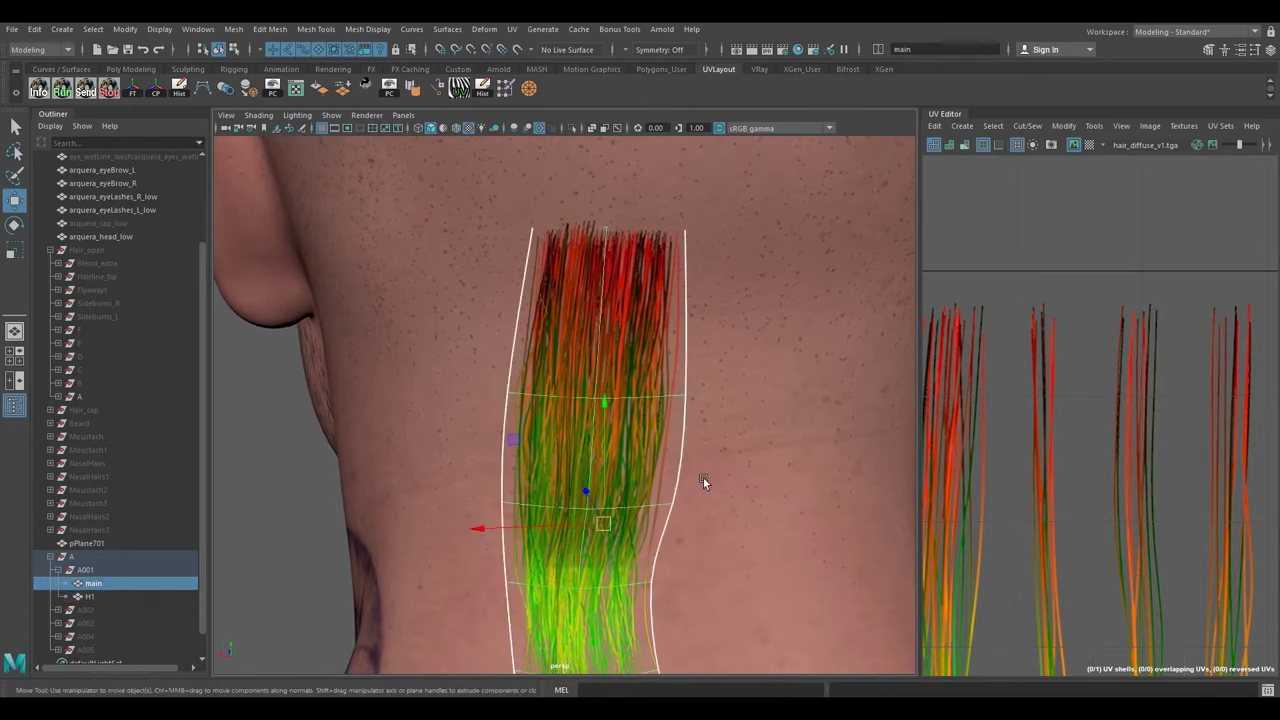
pyautogui.keyDown('alt'); pyautogui.moveTo(703, 477); pyautogui.dragTo(855, 477); pyautogui.keyUp('alt')
pyautogui.hotkey('ctrl', 'd')
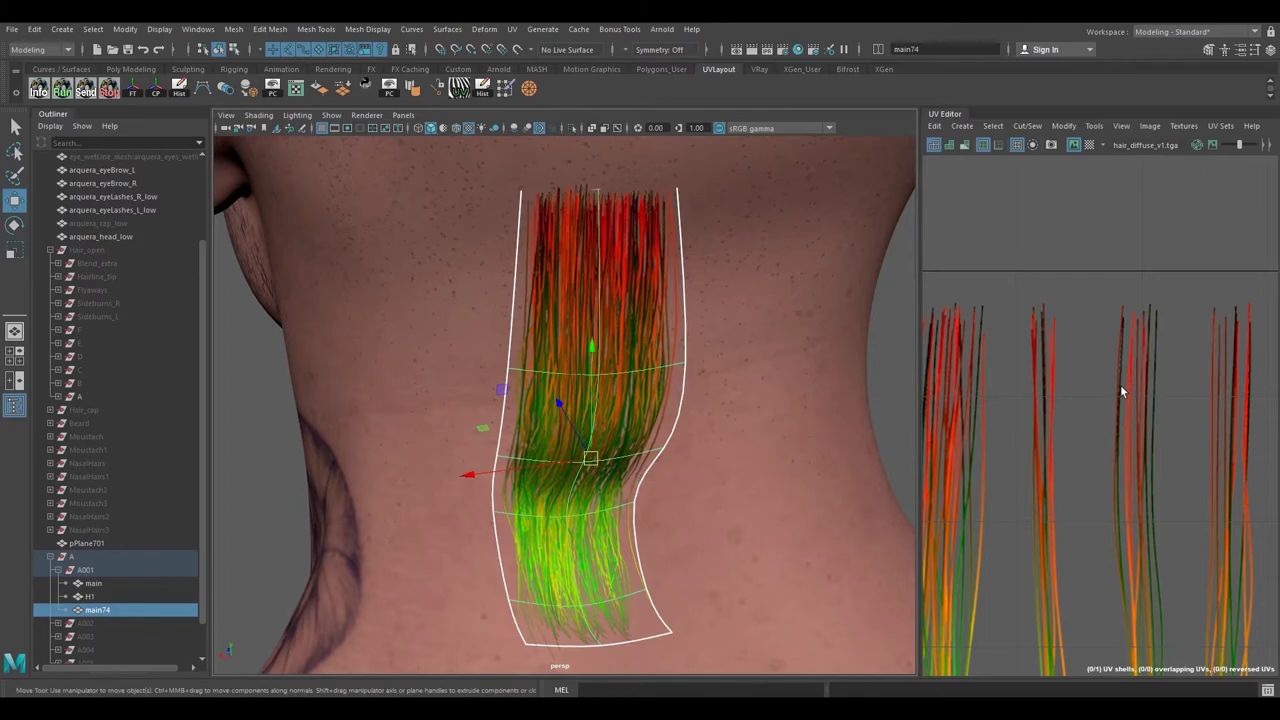
# - Delete the left column of faces from the duplicated card
pyautogui.keyDown('alt'); pyautogui.moveTo(1008, 420); pyautogui.dragTo(1093, 427, button='middle'); pyautogui.keyUp('alt')
pyautogui.keyDown('alt'); pyautogui.moveTo(1093, 427); pyautogui.dragTo(960, 418, button='right'); pyautogui.keyUp('alt')
pyautogui.keyDown('alt'); pyautogui.moveTo(935, 445); pyautogui.dragTo(1020, 394, button='middle'); pyautogui.keyUp('alt')
pyautogui.rightClick(1022, 394)
pyautogui.moveTo(1022, 396); pyautogui.dragTo(1024, 430, button='right')
pyautogui.keyDown('alt'); pyautogui.moveTo(552, 390); pyautogui.dragTo(573, 426); pyautogui.keyUp('alt')
pyautogui.click(580, 334)
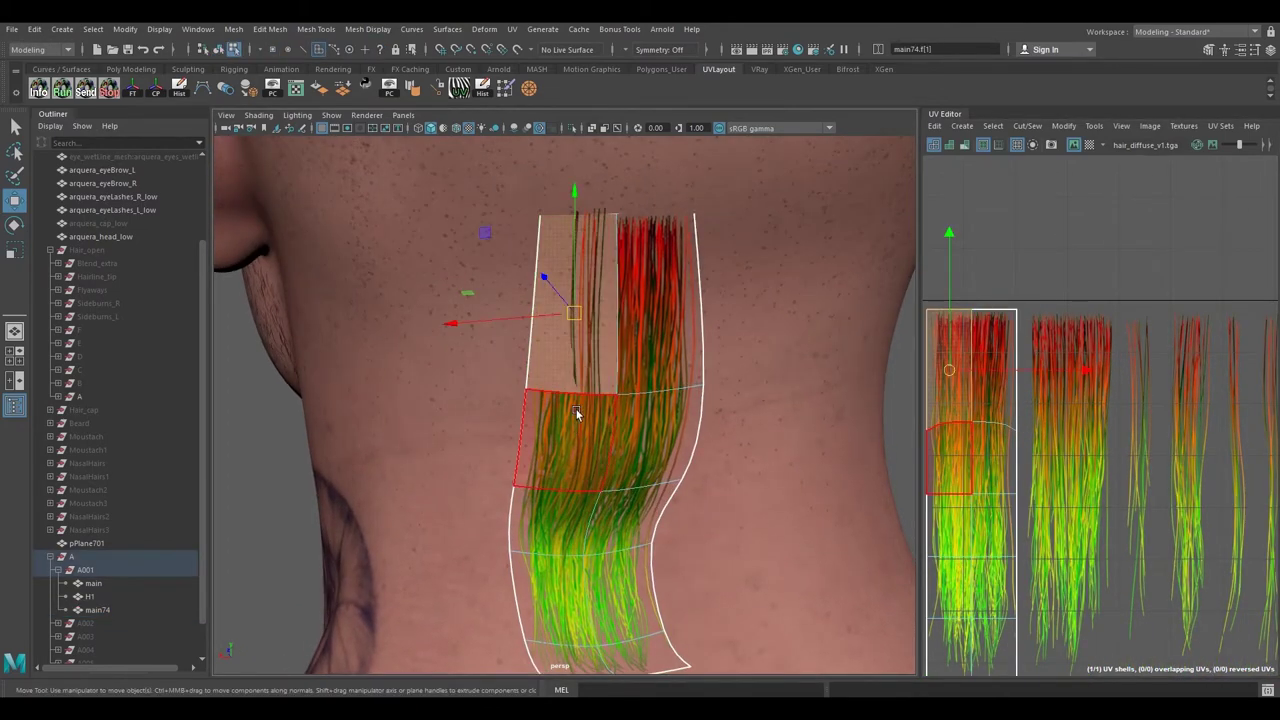
pyautogui.click(572, 425)
pyautogui.press('Delete')
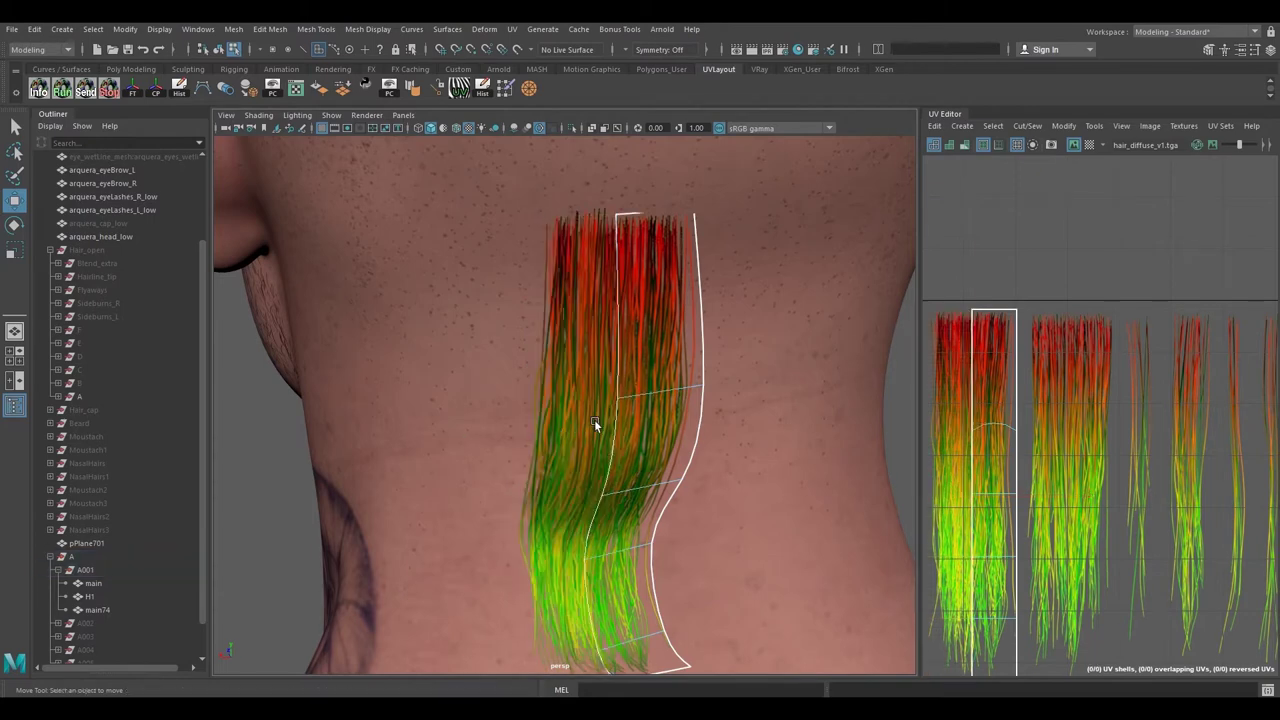
# - Move the remaining half card's UVs over the third, sparse strand clump of the hair texture
pyautogui.keyDown('alt'); pyautogui.moveTo(628, 419); pyautogui.dragTo(683, 365); pyautogui.keyUp('alt')
pyautogui.moveTo(690, 346); pyautogui.dragTo(626, 346, button='right')
pyautogui.keyDown('alt'); pyautogui.moveTo(632, 340); pyautogui.dragTo(648, 394); pyautogui.keyUp('alt')
pyautogui.moveTo(962, 334); pyautogui.dragTo(1054, 336, button='right')
pyautogui.keyDown('alt'); pyautogui.moveTo(1072, 346); pyautogui.dragTo(975, 300, button='right'); pyautogui.keyUp('alt')
pyautogui.moveTo(977, 287); pyautogui.dragTo(1127, 617)
pyautogui.keyDown('alt'); pyautogui.moveTo(1068, 455); pyautogui.dragTo(1103, 442, button='right'); pyautogui.keyUp('alt')
pyautogui.moveTo(1103, 442); pyautogui.dragTo(1223, 446)
pyautogui.keyDown('alt'); pyautogui.moveTo(1224, 450); pyautogui.dragTo(1262, 468, button='right'); pyautogui.keyUp('alt')
pyautogui.keyDown('alt'); pyautogui.moveTo(1262, 470); pyautogui.dragTo(1120, 485, button='middle'); pyautogui.keyUp('alt')
pyautogui.keyDown('alt'); pyautogui.moveTo(1031, 458); pyautogui.dragTo(1111, 474, button='middle'); pyautogui.keyUp('alt')
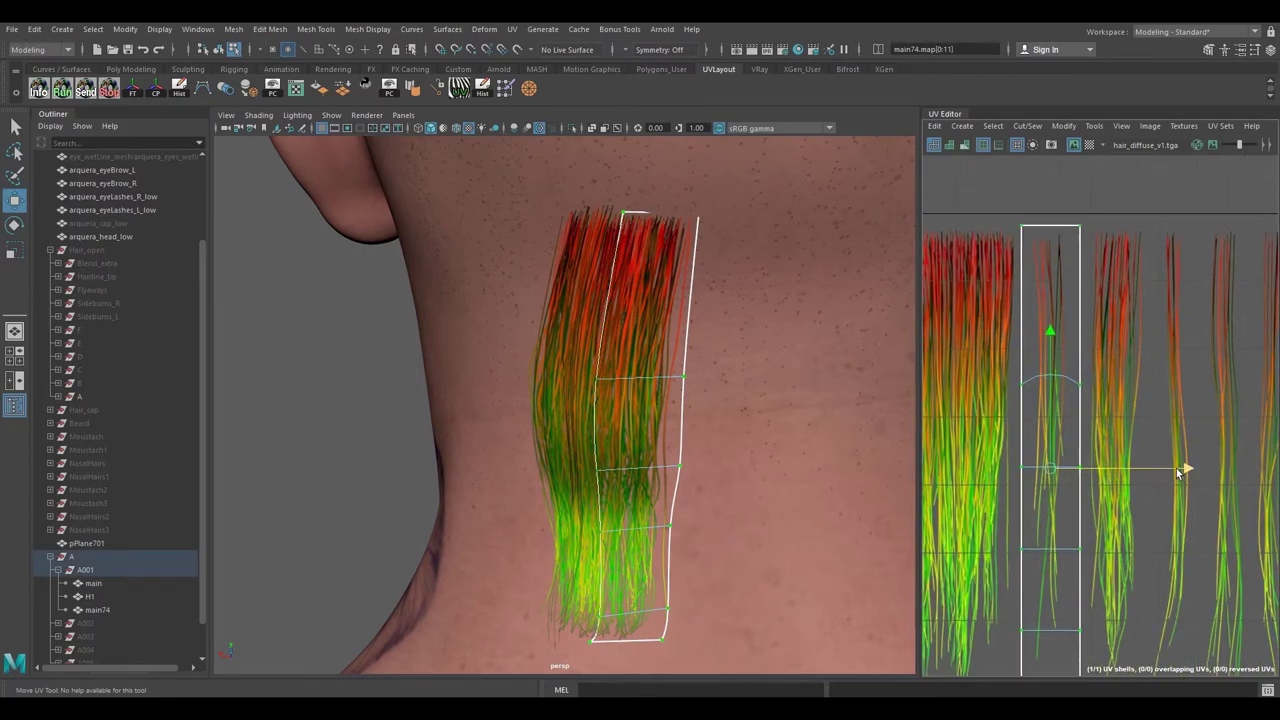
pyautogui.moveTo(1189, 471); pyautogui.dragTo(1187, 472)
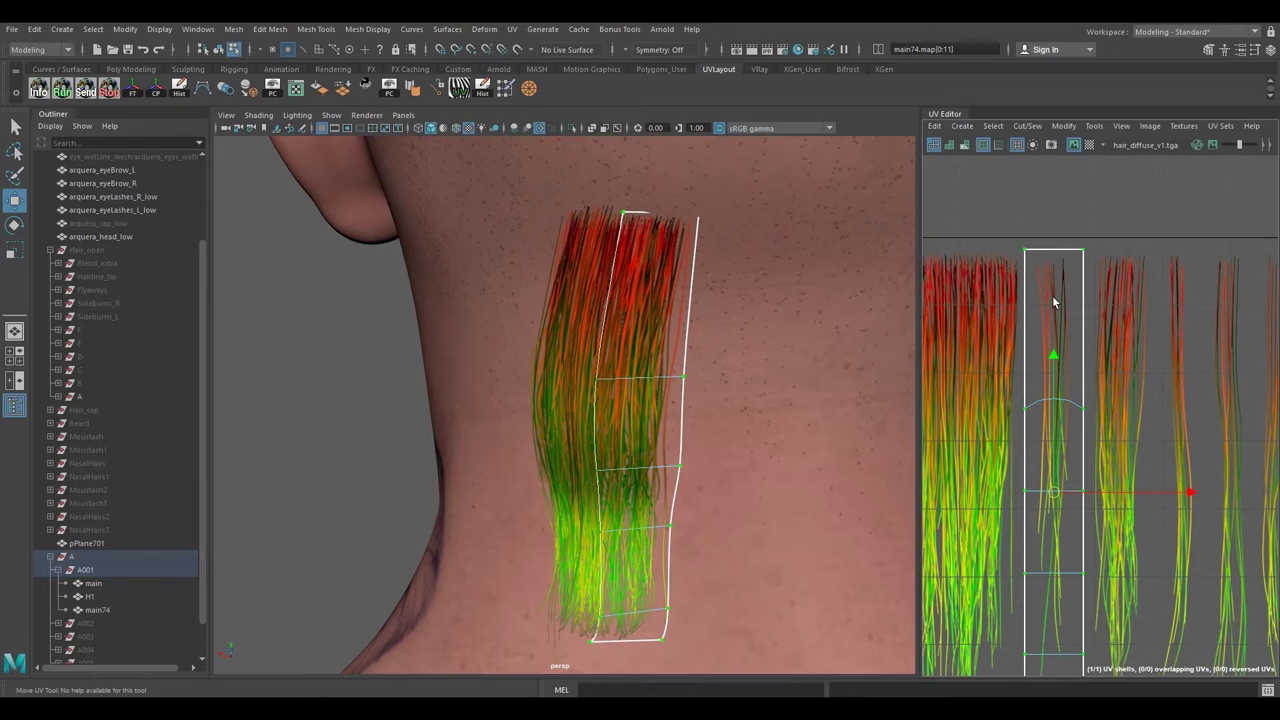
# - Lower the top UV edge and raise the bottom UV edge to fit the shell to the strand clump
pyautogui.rightClick(1066, 250)
pyautogui.click(1022, 250)
pyautogui.moveTo(994, 226); pyautogui.dragTo(1146, 301)
pyautogui.moveTo(1053, 181); pyautogui.dragTo(1056, 184)
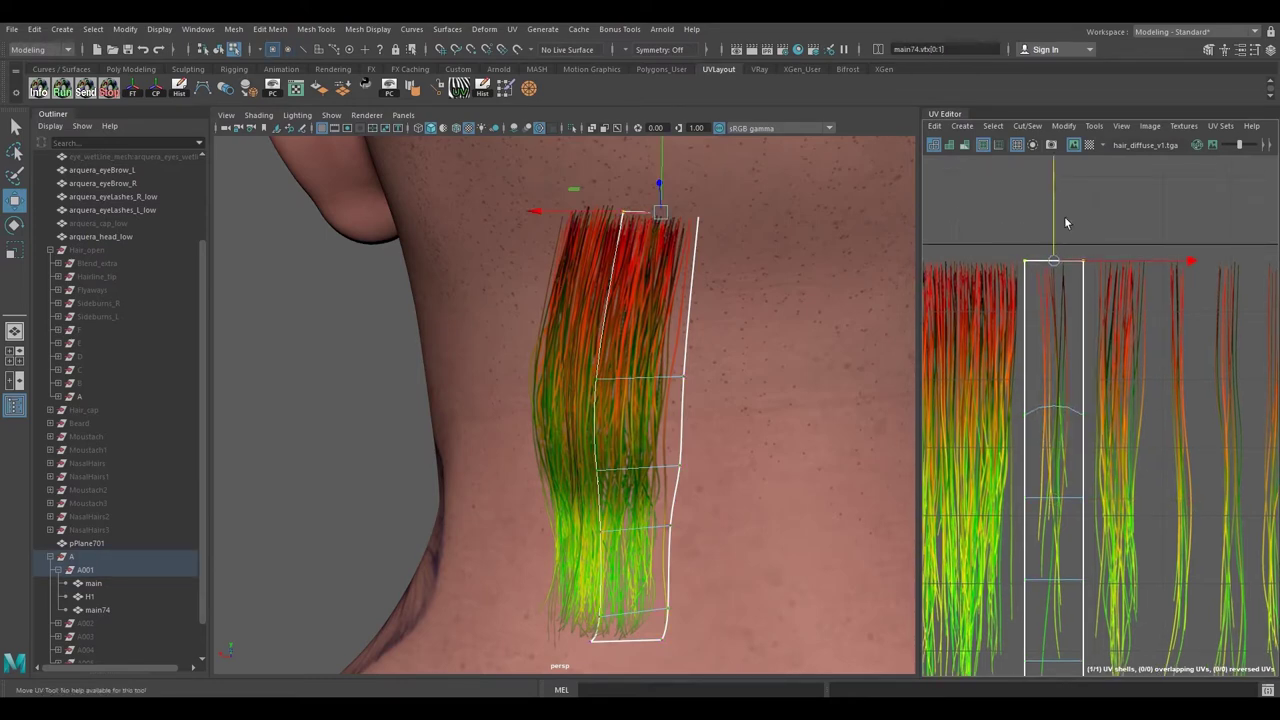
pyautogui.keyDown('alt'); pyautogui.moveTo(1077, 589); pyautogui.dragTo(1027, 346, button='middle'); pyautogui.keyUp('alt')
pyautogui.moveTo(1067, 465); pyautogui.dragTo(1085, 515)
pyautogui.keyDown('alt'); pyautogui.moveTo(1056, 461); pyautogui.dragTo(1071, 480, button='middle'); pyautogui.keyUp('alt')
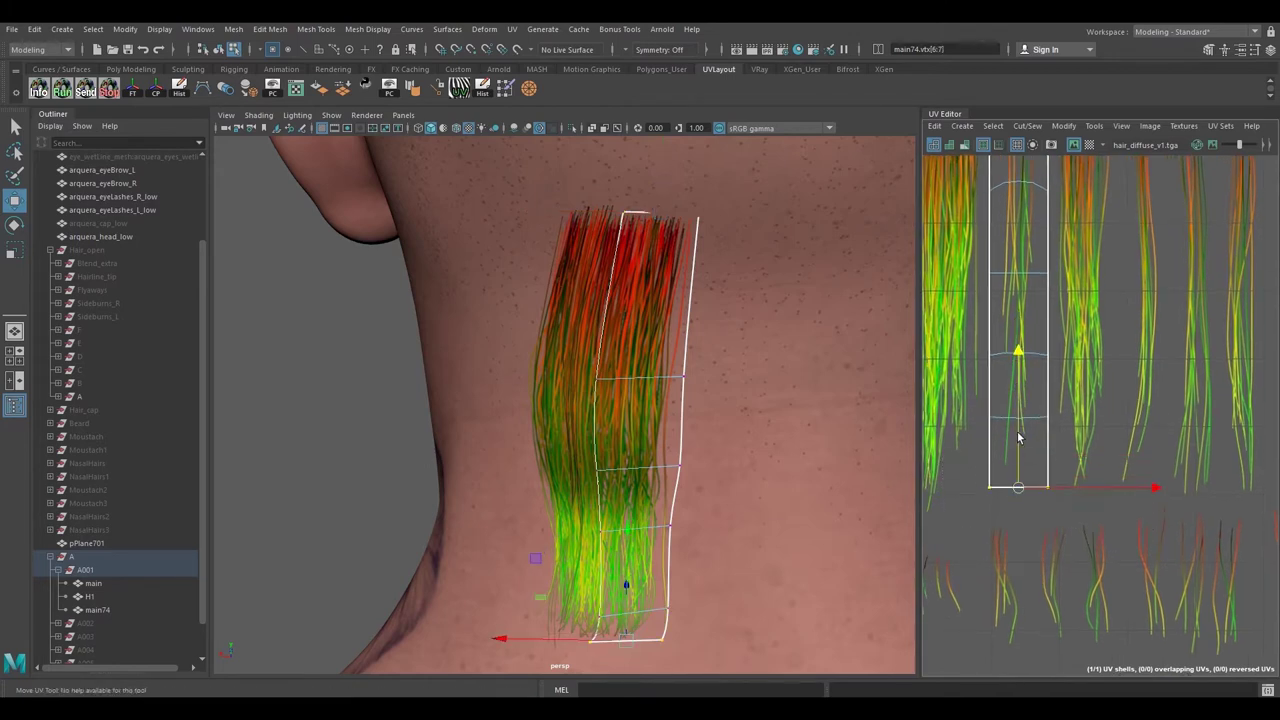
pyautogui.moveTo(1022, 419); pyautogui.dragTo(1022, 417)
# - Select the card's two root vertices, then rotate and reposition them over the main card
pyautogui.keyDown('alt'); pyautogui.moveTo(564, 364); pyautogui.dragTo(569, 397, button='middle'); pyautogui.keyUp('alt')
pyautogui.moveTo(690, 408); pyautogui.dragTo(630, 347, button='right')
pyautogui.keyDown('alt'); pyautogui.moveTo(631, 324); pyautogui.dragTo(674, 437, button='middle'); pyautogui.keyUp('alt')
pyautogui.moveTo(568, 283); pyautogui.dragTo(826, 392)
pyautogui.keyDown('alt'); pyautogui.moveTo(826, 392); pyautogui.dragTo(697, 453); pyautogui.keyUp('alt')
pyautogui.press('f')
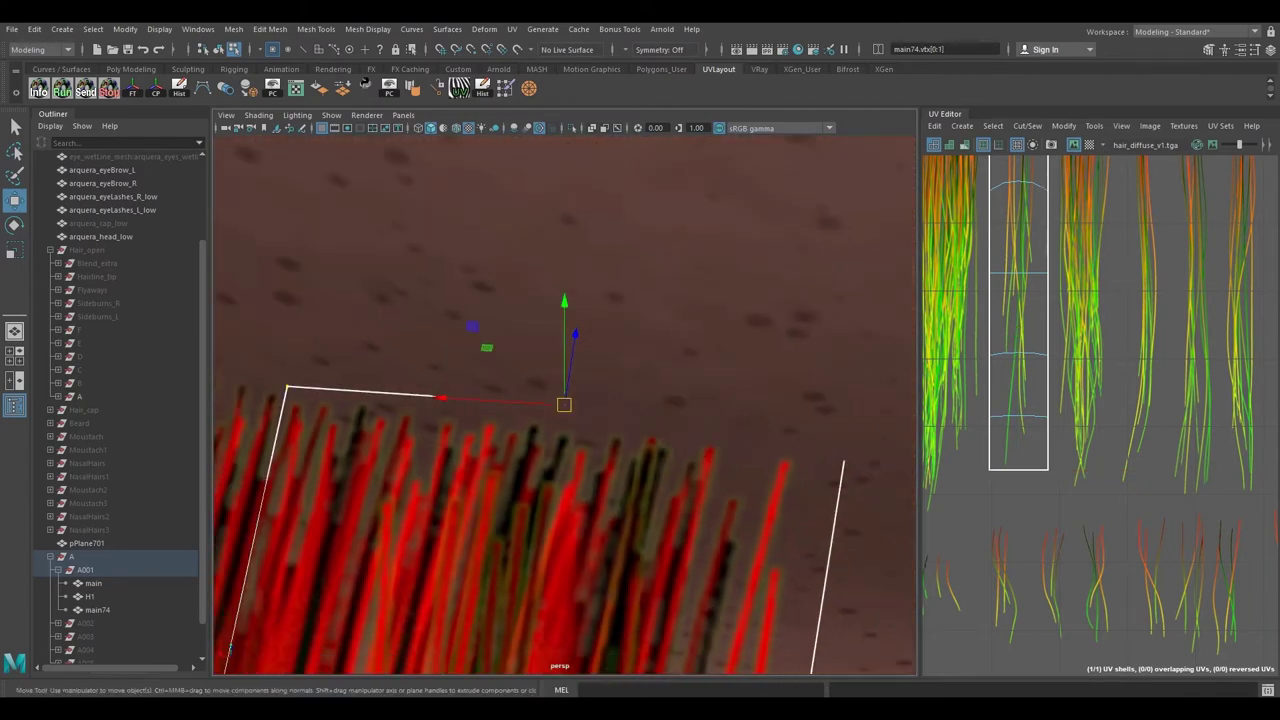
pyautogui.keyDown('alt'); pyautogui.moveTo(585, 389); pyautogui.dragTo(621, 389); pyautogui.keyUp('alt')
pyautogui.moveTo(621, 389)
pyautogui.keyDown('alt'); pyautogui.mouseDown()
pyautogui.moveTo(671, 385)
pyautogui.moveTo(584, 369)
pyautogui.moveTo(580, 329)
pyautogui.moveTo(641, 365)
pyautogui.moveTo(586, 420)
pyautogui.moveTo(686, 451)
pyautogui.moveTo(657, 514)
pyautogui.moveTo(660, 467)
pyautogui.moveTo(709, 464)
pyautogui.moveTo(620, 429)
pyautogui.moveTo(640, 446)
pyautogui.mouseUp(); pyautogui.keyUp('alt')
pyautogui.press('e')
pyautogui.press('w')
pyautogui.keyDown('alt'); pyautogui.moveTo(703, 386); pyautogui.dragTo(724, 432); pyautogui.keyUp('alt')
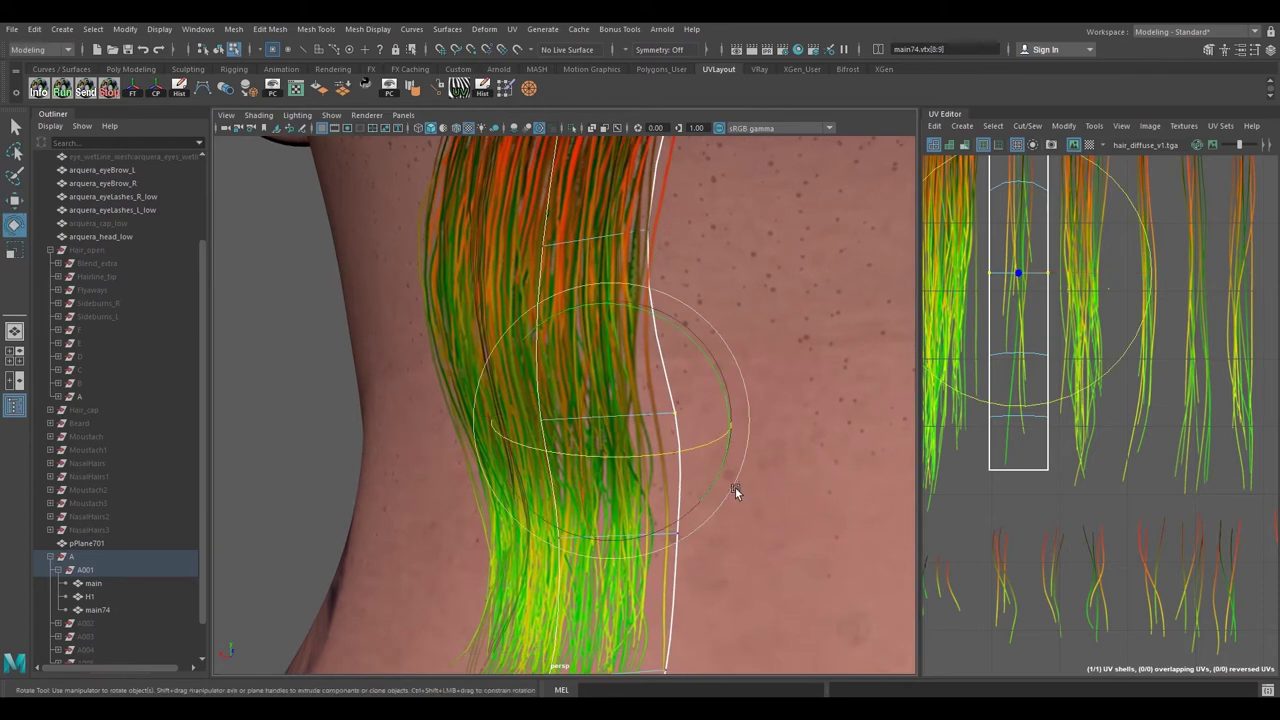
# - Rotate and reposition the second vertex row below the root to follow the main card's bend
pyautogui.keyDown('alt'); pyautogui.moveTo(733, 490); pyautogui.dragTo(682, 503); pyautogui.keyUp('alt')
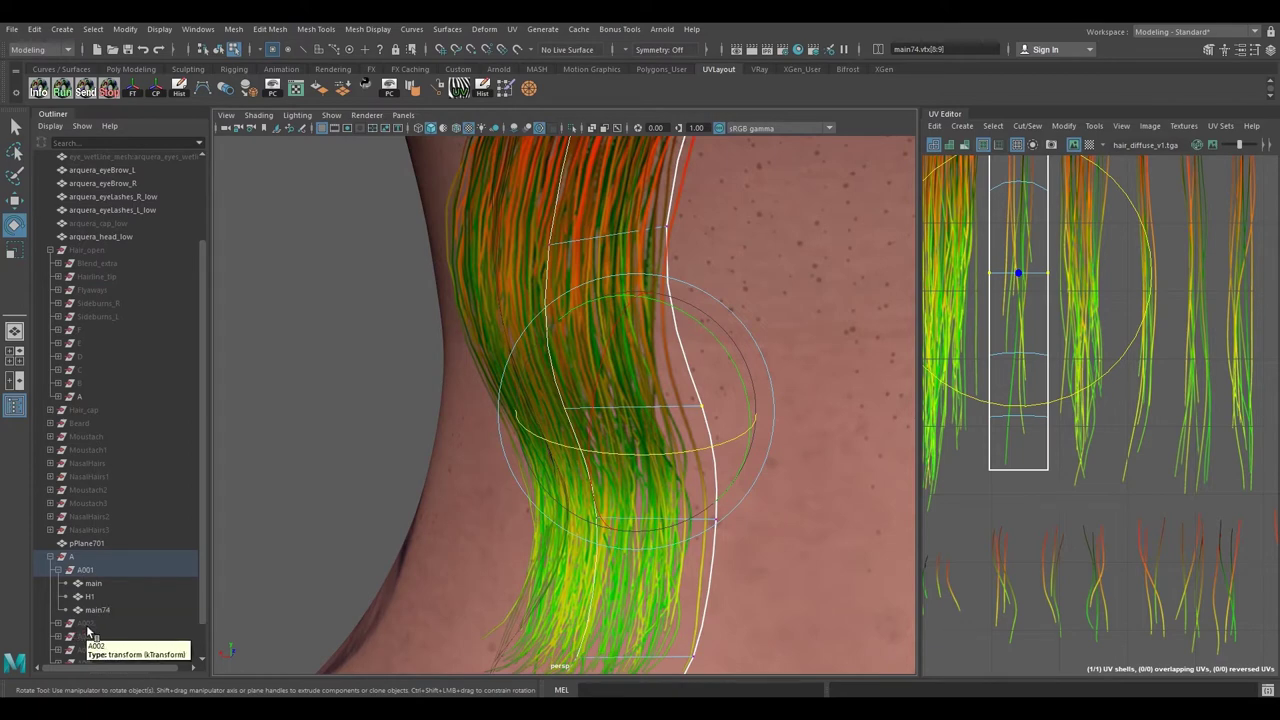
pyautogui.keyDown('alt'); pyautogui.moveTo(655, 396); pyautogui.dragTo(669, 434); pyautogui.keyUp('alt')
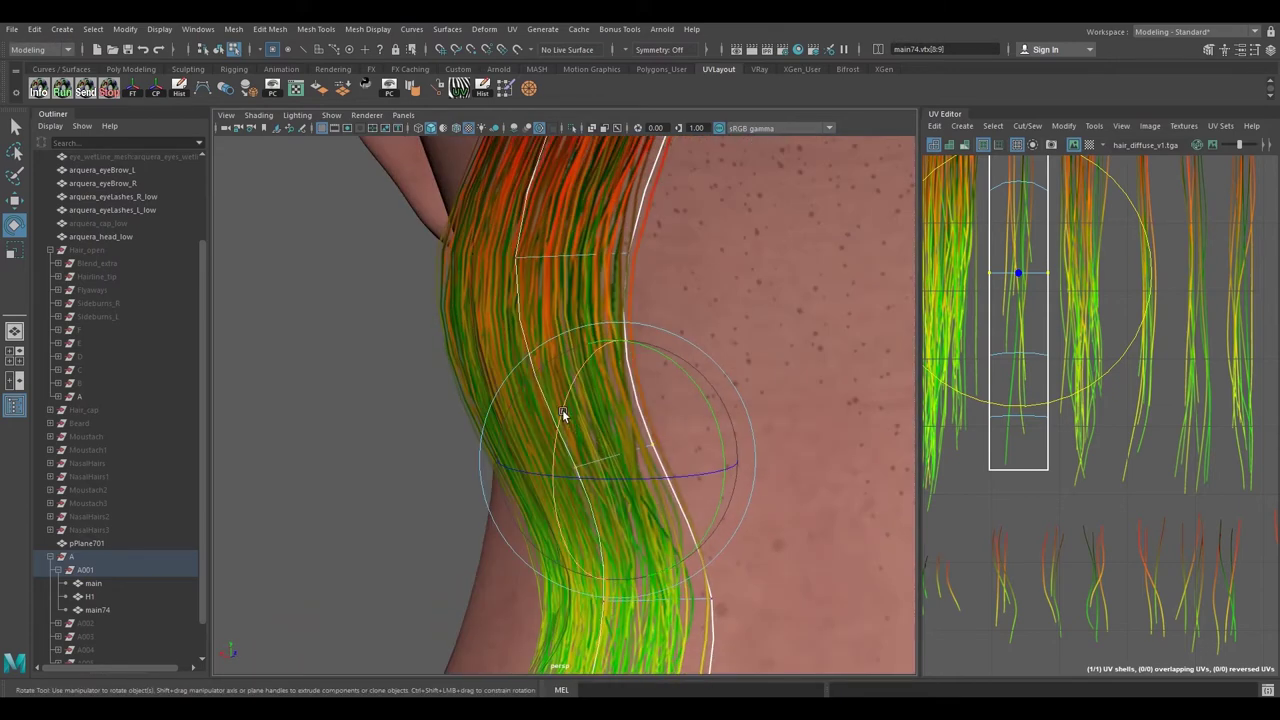
pyautogui.moveTo(562, 414)
pyautogui.mouseDown()
pyautogui.moveTo(571, 480)
pyautogui.moveTo(606, 479)
pyautogui.moveTo(610, 463)
pyautogui.moveTo(610, 479)
pyautogui.mouseUp()
pyautogui.press('w')
pyautogui.keyDown('alt'); pyautogui.moveTo(435, 491); pyautogui.dragTo(612, 432); pyautogui.keyUp('alt')
# - Rotate and move the vertices of the card's lower part to follow the hair's curve
pyautogui.moveTo(612, 430); pyautogui.dragTo(861, 495)
pyautogui.press('e')
pyautogui.keyDown('alt'); pyautogui.moveTo(861, 495); pyautogui.dragTo(657, 600); pyautogui.keyUp('alt')
pyautogui.press('w')
pyautogui.keyDown('alt'); pyautogui.moveTo(657, 600); pyautogui.dragTo(611, 604); pyautogui.keyUp('alt')
pyautogui.press('e')
pyautogui.press('w')
pyautogui.keyDown('alt'); pyautogui.moveTo(676, 567); pyautogui.dragTo(496, 488); pyautogui.keyUp('alt')
pyautogui.keyDown('alt'); pyautogui.moveTo(496, 488); pyautogui.dragTo(560, 492); pyautogui.keyUp('alt')
# - Select the two tip vertices and rotate and move them to turn the card's end away from the main card
pyautogui.moveTo(314, 510); pyautogui.dragTo(577, 530)
pyautogui.press('e')
pyautogui.keyDown('alt'); pyautogui.moveTo(498, 567); pyautogui.dragTo(495, 432); pyautogui.keyUp('alt')
pyautogui.press('w')
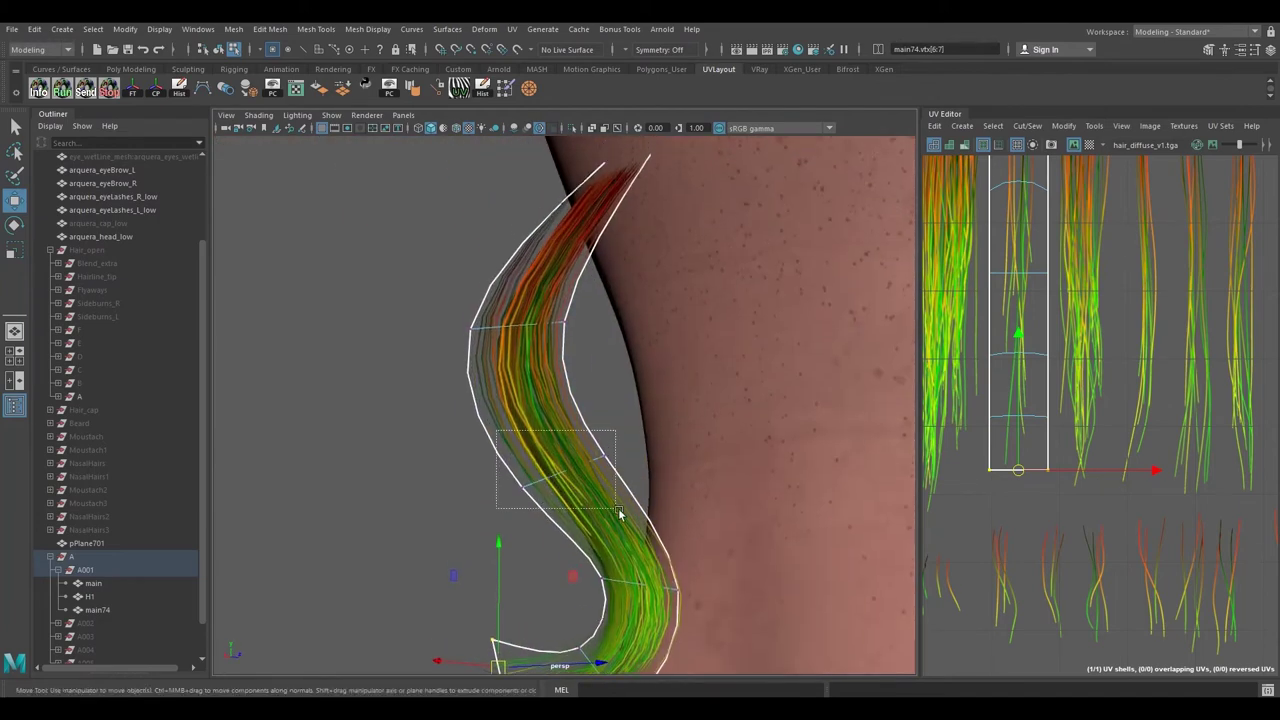
# - Readjust the vertices in the middle of the card with rotations and moves to smooth its flow
pyautogui.moveTo(625, 516); pyautogui.dragTo(626, 517)
pyautogui.keyDown('alt'); pyautogui.moveTo(606, 509); pyautogui.dragTo(623, 520); pyautogui.keyUp('alt')
pyautogui.moveTo(561, 473); pyautogui.dragTo(580, 447)
pyautogui.keyDown('alt'); pyautogui.moveTo(457, 380); pyautogui.dragTo(534, 458); pyautogui.keyUp('alt')
pyautogui.press('e')
pyautogui.press('w')
pyautogui.keyDown('alt'); pyautogui.moveTo(608, 487); pyautogui.dragTo(550, 420); pyautogui.keyUp('alt')
pyautogui.press('e')
pyautogui.press('w')
# - Return to object mode and rename the shaped card H2
pyautogui.moveTo(551, 346); pyautogui.dragTo(621, 328, button='right')
pyautogui.click(581, 399)
pyautogui.moveTo(585, 460)
pyautogui.keyDown('alt'); pyautogui.mouseDown()
pyautogui.moveTo(742, 428)
pyautogui.moveTo(604, 415)
pyautogui.moveTo(575, 443)
pyautogui.mouseUp(); pyautogui.keyUp('alt')
pyautogui.doubleClick(92, 609)
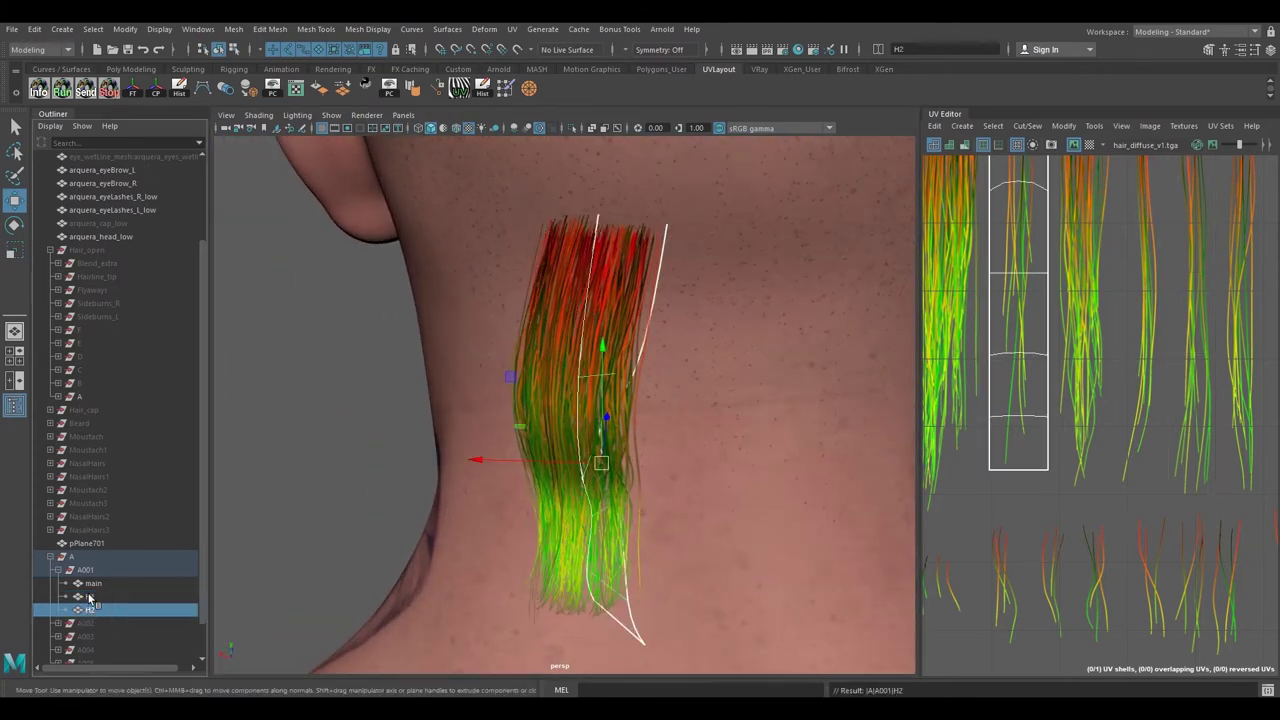
# - Duplicate the main card again for a third transitional card
pyautogui.click(93, 583)
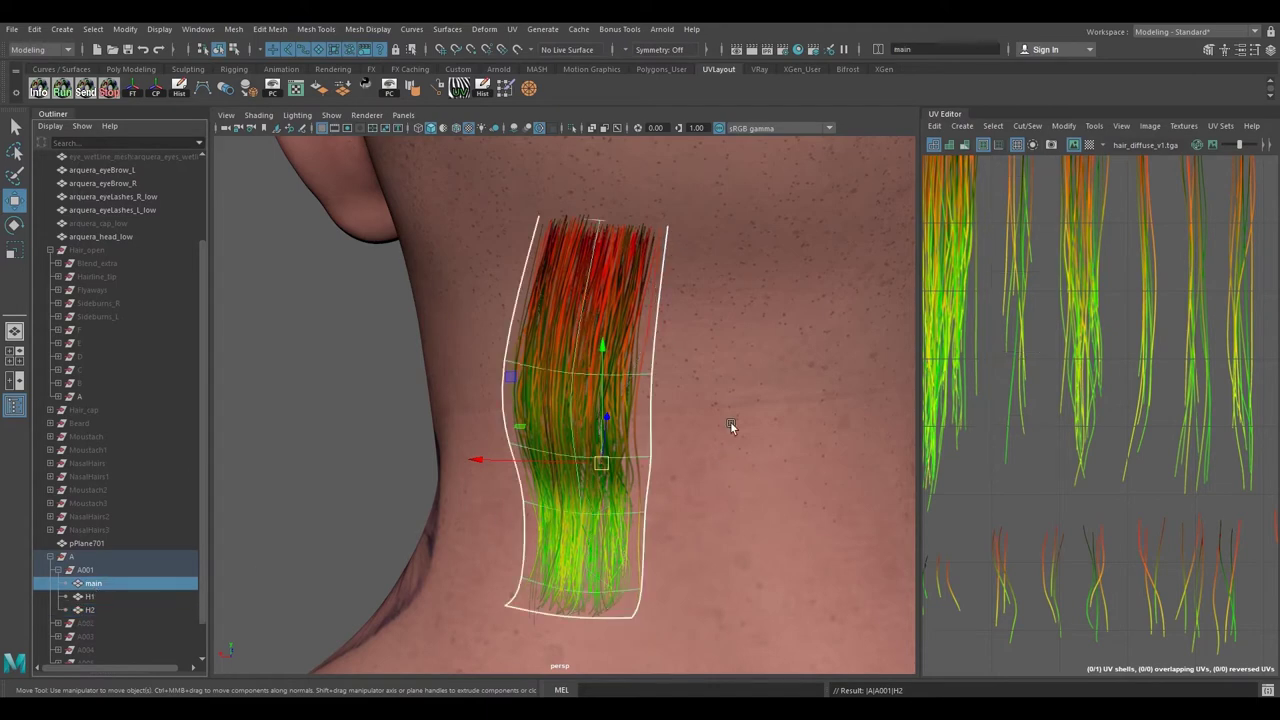
pyautogui.keyDown('alt'); pyautogui.moveTo(729, 401); pyautogui.dragTo(648, 490); pyautogui.keyUp('alt')
pyautogui.hotkey('ctrl', 'd')
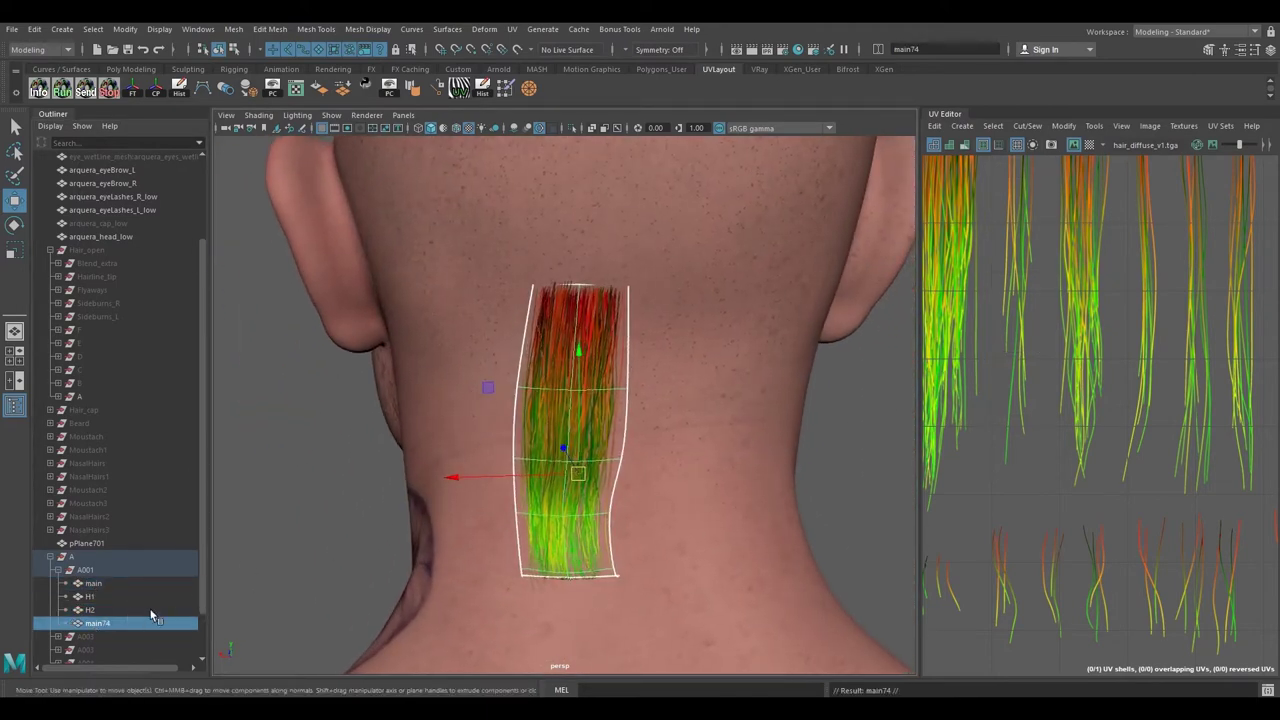
# - Delete the right column of faces from the new duplicate
pyautogui.keyDown('alt'); pyautogui.moveTo(1035, 360); pyautogui.dragTo(1170, 390, button='middle'); pyautogui.keyUp('alt')
pyautogui.keyDown('alt'); pyautogui.moveTo(1170, 390); pyautogui.dragTo(1009, 345, button='right'); pyautogui.keyUp('alt')
pyautogui.keyDown('alt'); pyautogui.moveTo(1014, 340); pyautogui.dragTo(1064, 375, button='middle'); pyautogui.keyUp('alt')
pyautogui.click(1057, 262)
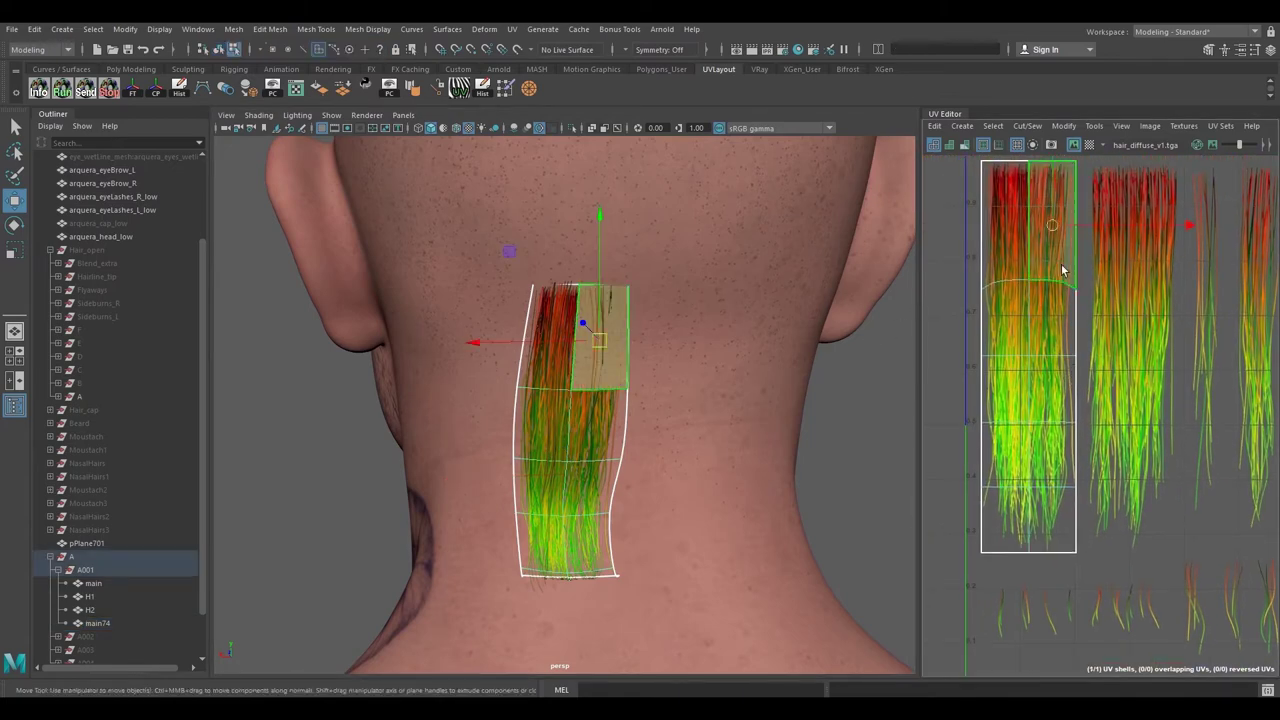
pyautogui.keyDown('shift'); pyautogui.doubleClick(1054, 304); pyautogui.keyUp('shift')
pyautogui.keyDown('alt'); pyautogui.moveTo(685, 422); pyautogui.dragTo(684, 381, button='middle'); pyautogui.keyUp('alt')
pyautogui.keyDown('alt'); pyautogui.moveTo(684, 379); pyautogui.dragTo(544, 352); pyautogui.keyUp('alt')
pyautogui.press('F8')
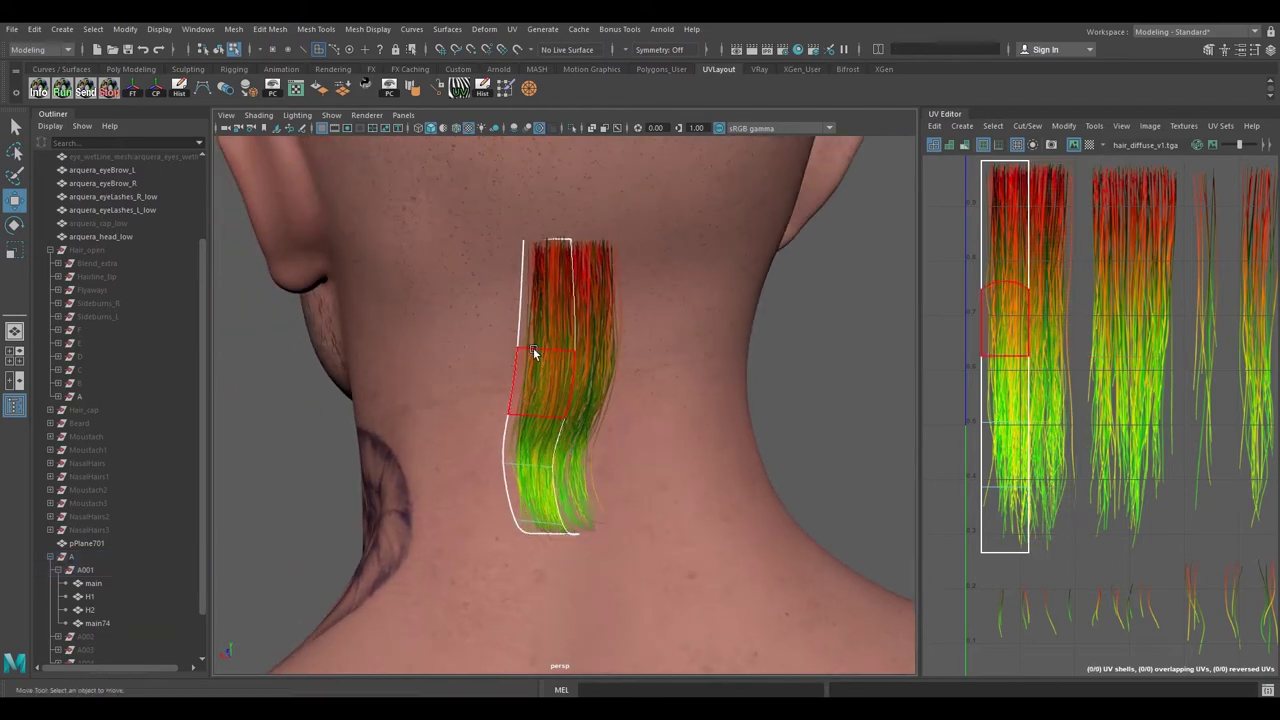
# - Select all vertices of the half card and move its UVs to the narrow strand clump beside the single strand
pyautogui.moveTo(535, 355); pyautogui.dragTo(495, 349, button='right')
pyautogui.scroll(-2, 1000, 330)
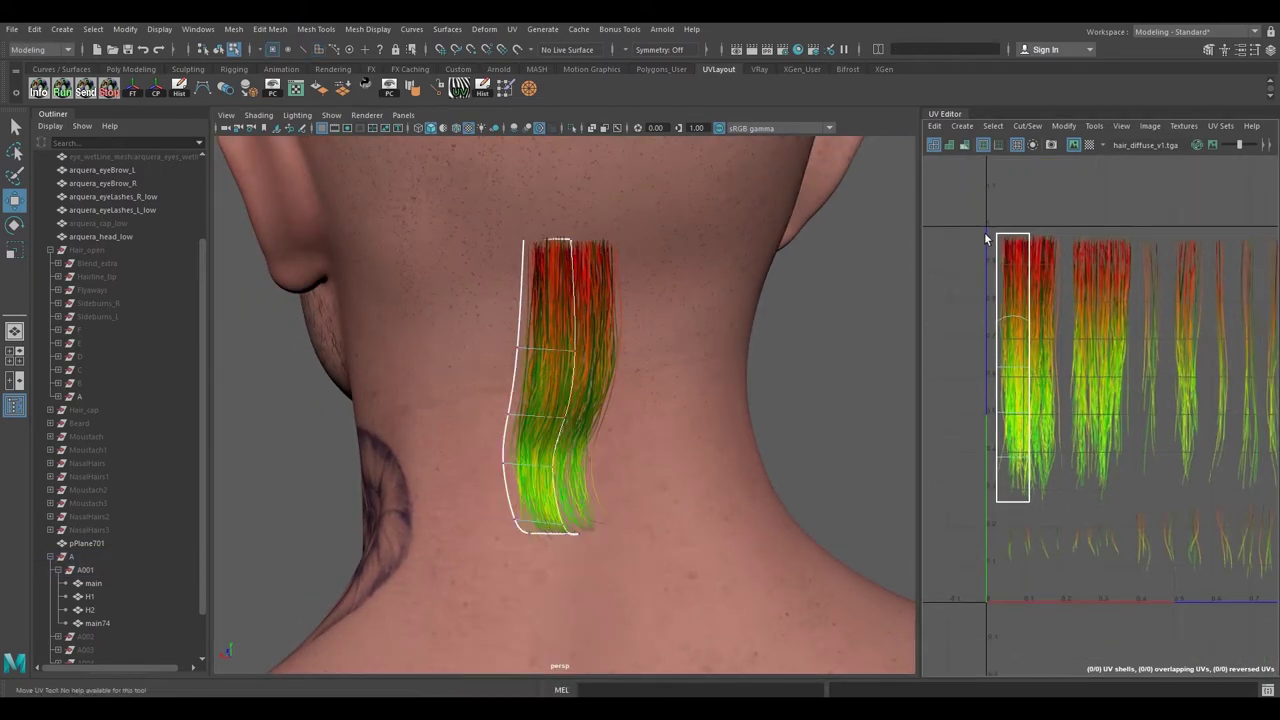
pyautogui.moveTo(1108, 565); pyautogui.dragTo(1108, 563)
pyautogui.moveTo(1074, 392); pyautogui.dragTo(1273, 401)
pyautogui.keyDown('alt'); pyautogui.moveTo(1243, 401); pyautogui.dragTo(1063, 435, button='middle'); pyautogui.keyUp('alt')
pyautogui.keyDown('alt'); pyautogui.moveTo(1063, 435); pyautogui.dragTo(1079, 431, button='right'); pyautogui.keyUp('alt')
pyautogui.moveTo(1060, 430); pyautogui.dragTo(1119, 421)
pyautogui.scroll(3, 1155, 449)
pyautogui.keyDown('alt'); pyautogui.moveTo(1105, 442); pyautogui.dragTo(1105, 450, button='middle'); pyautogui.keyUp('alt')
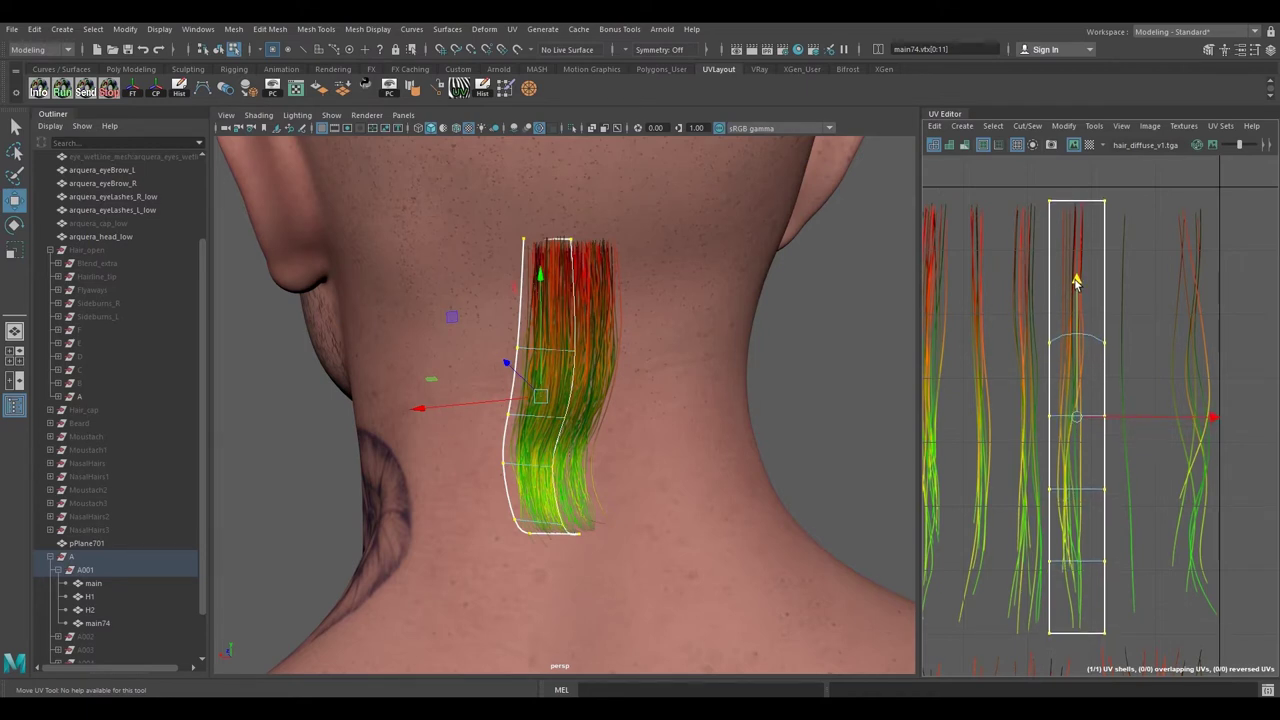
# - Scale the UV shell horizontally to fit the width of the strand clump
pyautogui.press('r')
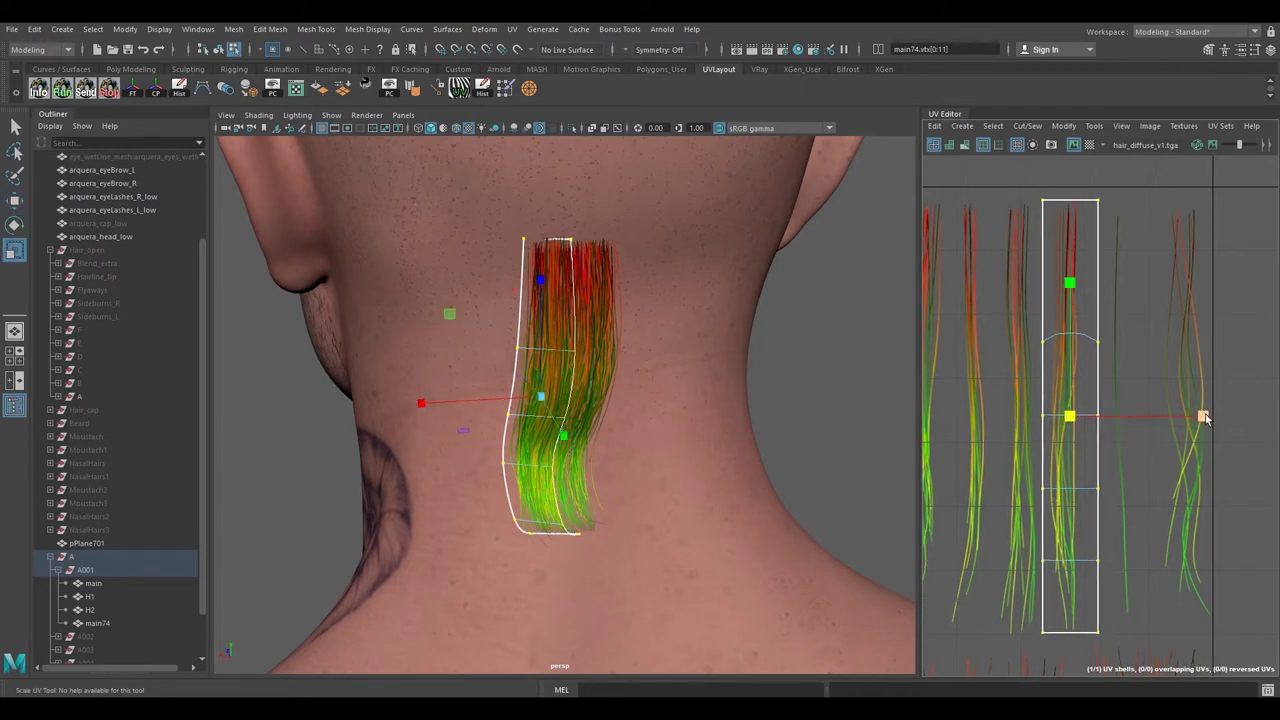
pyautogui.moveTo(1206, 419); pyautogui.dragTo(1202, 420)
pyautogui.press('w')
pyautogui.keyDown('alt'); pyautogui.moveTo(1036, 273); pyautogui.dragTo(1014, 380, button='middle'); pyautogui.keyUp('alt')
pyautogui.keyDown('alt'); pyautogui.moveTo(1014, 380); pyautogui.dragTo(1122, 351, button='right'); pyautogui.keyUp('alt')
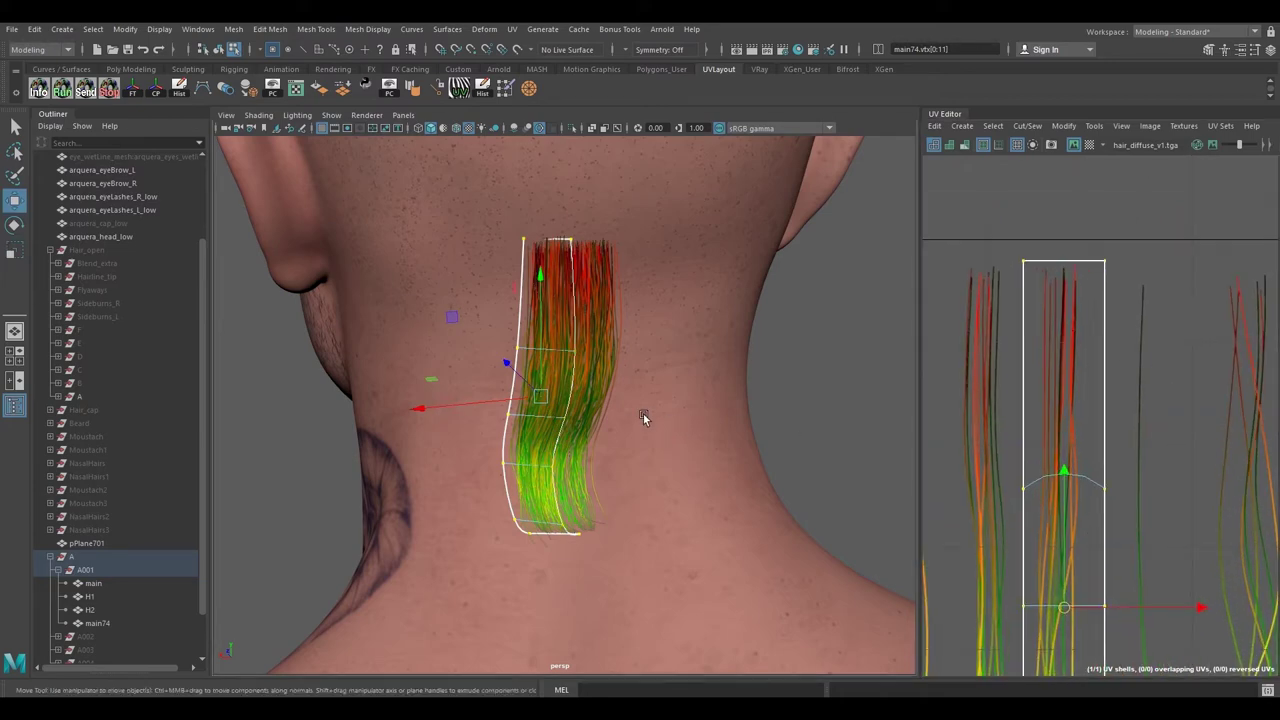
# - Rotate and reposition the first vertex row below the root to lift the card over the main card
pyautogui.keyDown('alt'); pyautogui.moveTo(630, 404); pyautogui.dragTo(611, 403); pyautogui.keyUp('alt')
pyautogui.scroll(3, 611, 401)
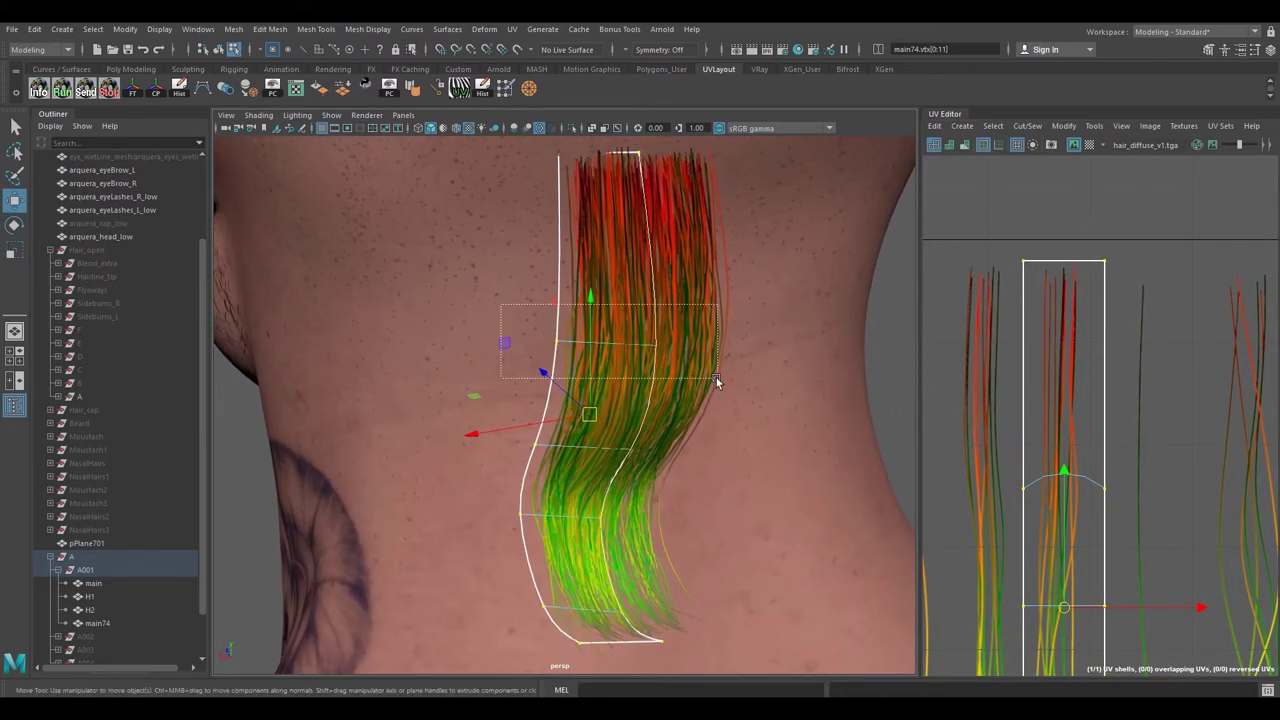
pyautogui.moveTo(716, 378); pyautogui.dragTo(718, 380)
pyautogui.press('e')
pyautogui.keyDown('alt'); pyautogui.moveTo(718, 380); pyautogui.dragTo(629, 400); pyautogui.keyUp('alt')
pyautogui.press('w')
pyautogui.moveTo(629, 400); pyautogui.dragTo(631, 396, button='middle')
pyautogui.keyDown('alt'); pyautogui.moveTo(631, 398); pyautogui.dragTo(694, 429); pyautogui.keyUp('alt')
pyautogui.press('e')
pyautogui.keyDown('alt'); pyautogui.moveTo(544, 433); pyautogui.dragTo(630, 412); pyautogui.keyUp('alt')
pyautogui.moveTo(666, 363); pyautogui.dragTo(583, 400)
pyautogui.press('w')
# - Rotate and move the card's middle vertex row to follow the bend
pyautogui.moveTo(643, 474); pyautogui.dragTo(645, 476)
pyautogui.keyDown('alt'); pyautogui.moveTo(649, 474); pyautogui.dragTo(493, 414); pyautogui.keyUp('alt')
pyautogui.press('e')
pyautogui.press('w')
pyautogui.keyDown('alt'); pyautogui.moveTo(530, 376); pyautogui.dragTo(527, 420); pyautogui.keyUp('alt')
# - Rotate and move the vertex row at the lower bend to continue the card's curve
pyautogui.moveTo(674, 460); pyautogui.dragTo(675, 461)
pyautogui.keyDown('alt'); pyautogui.moveTo(620, 452); pyautogui.dragTo(666, 434); pyautogui.keyUp('alt')
pyautogui.press('e')
pyautogui.keyDown('alt'); pyautogui.moveTo(572, 440); pyautogui.dragTo(612, 501); pyautogui.keyUp('alt')
pyautogui.press('w')
pyautogui.keyDown('alt'); pyautogui.moveTo(634, 452); pyautogui.dragTo(541, 436); pyautogui.keyUp('alt')
# - Select the two tip vertices, then rotate and move them to turn the card's end outward
pyautogui.moveTo(647, 341); pyautogui.dragTo(659, 509)
pyautogui.press('e')
pyautogui.keyDown('alt'); pyautogui.moveTo(659, 507); pyautogui.dragTo(619, 470); pyautogui.keyUp('alt')
pyautogui.press('w')
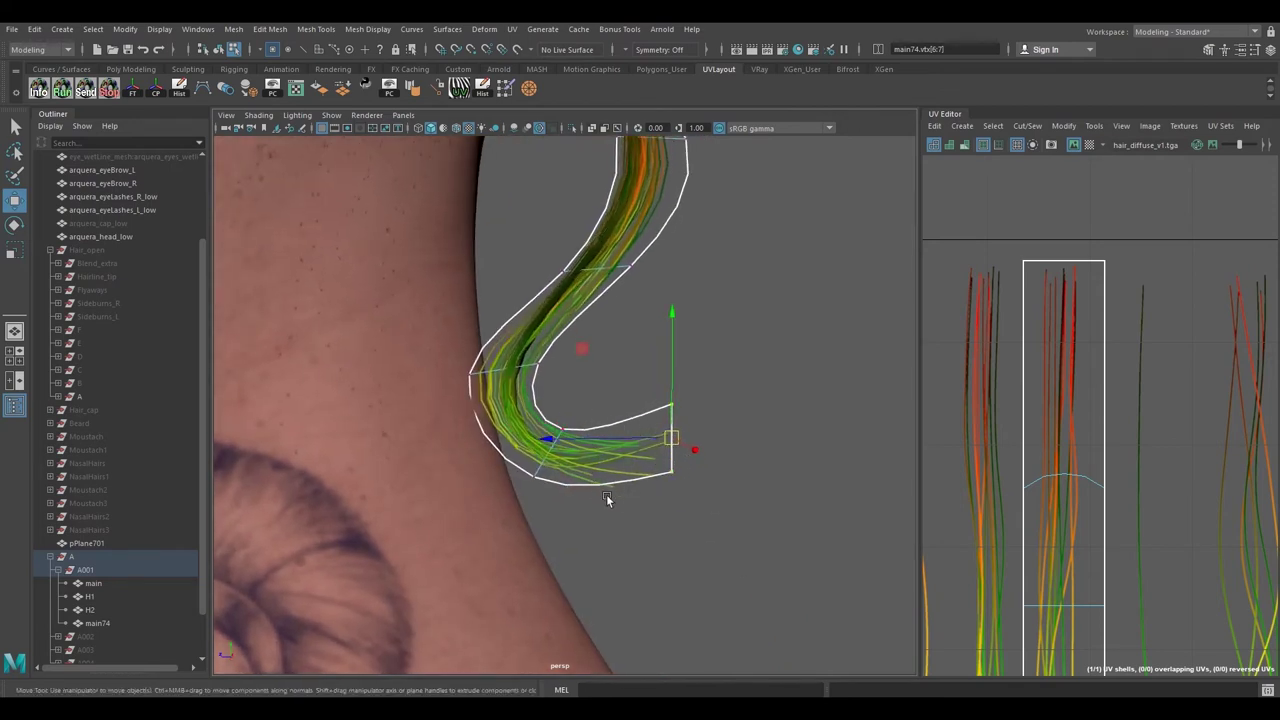
# - Rotate and move the vertices between the upper and lower bends to smooth the card, and return to object mode
pyautogui.keyDown('alt'); pyautogui.moveTo(754, 367); pyautogui.dragTo(760, 494, button='middle'); pyautogui.keyUp('alt')
pyautogui.keyDown('alt'); pyautogui.moveTo(760, 494); pyautogui.dragTo(796, 498); pyautogui.keyUp('alt')
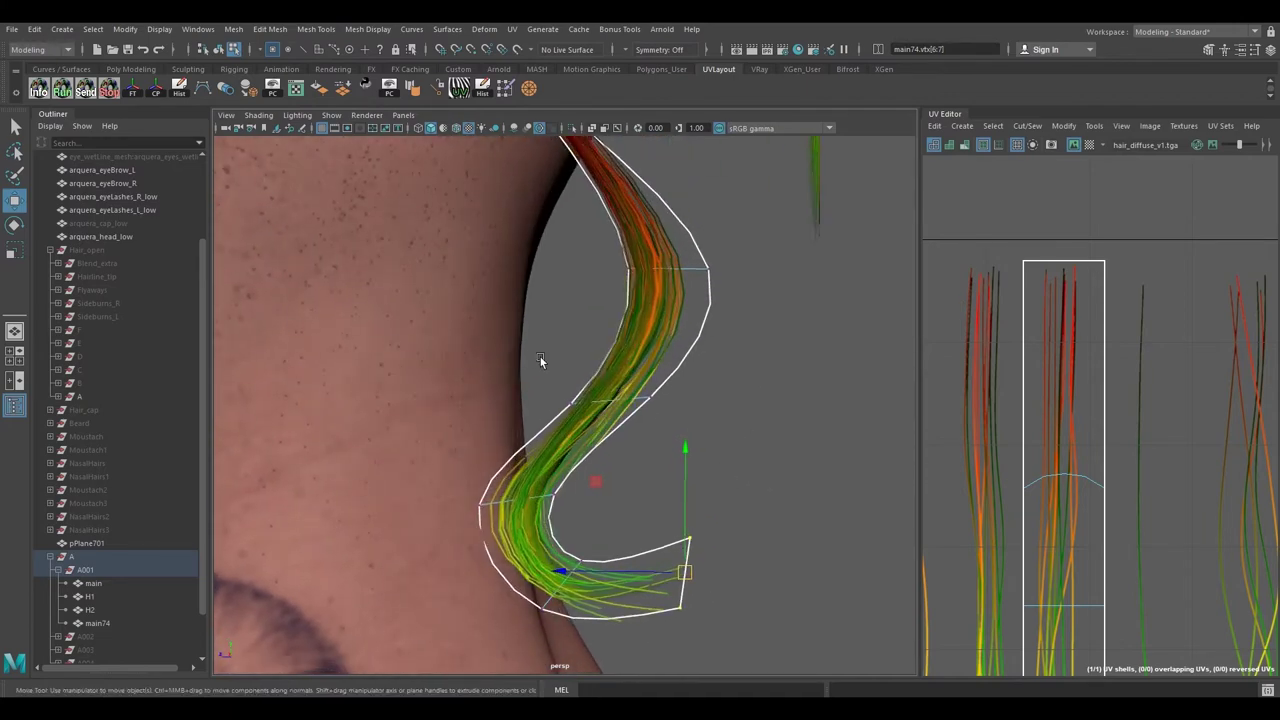
pyautogui.moveTo(537, 358); pyautogui.dragTo(687, 523)
pyautogui.press('e')
pyautogui.press('w')
pyautogui.keyDown('alt'); pyautogui.moveTo(672, 440); pyautogui.dragTo(614, 404); pyautogui.keyUp('alt')
pyautogui.press('e')
pyautogui.press('w')
pyautogui.moveTo(614, 404); pyautogui.dragTo(665, 333, button='right')
pyautogui.click(788, 396)
# - Check the card's shape from several angles and rename it H3
pyautogui.keyDown('alt'); pyautogui.moveTo(740, 437); pyautogui.dragTo(649, 437); pyautogui.keyUp('alt')
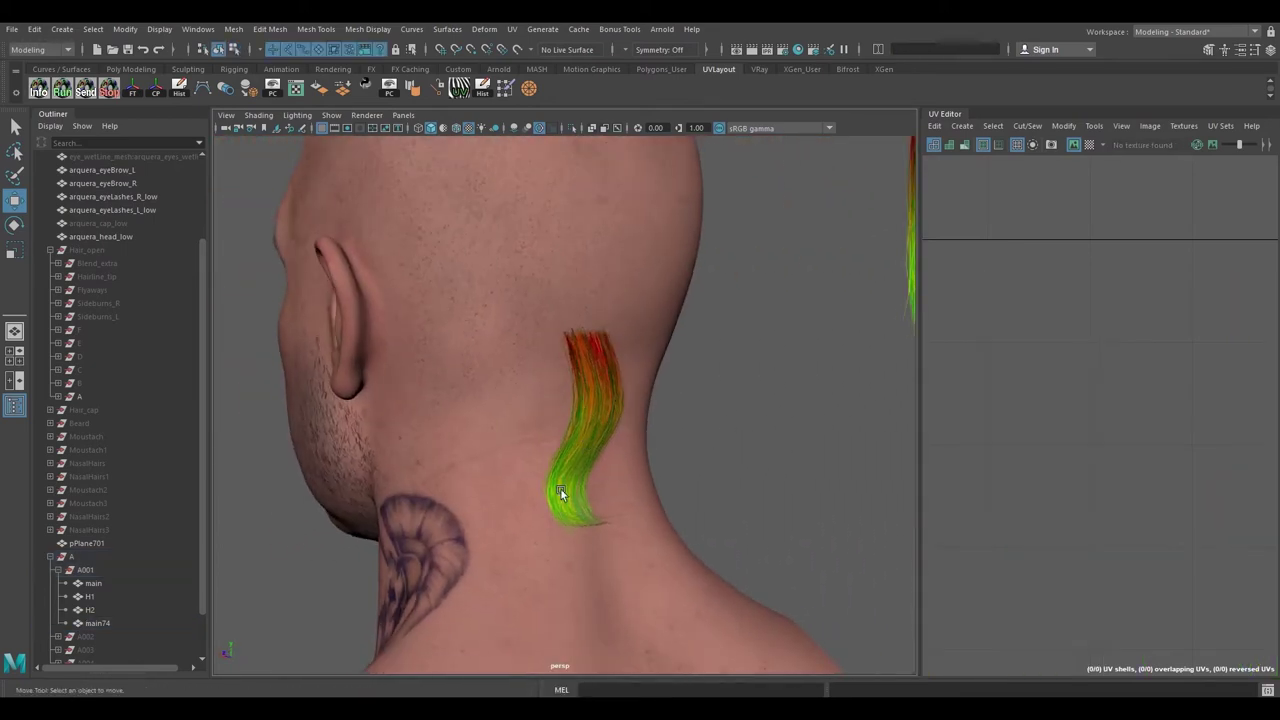
pyautogui.keyDown('alt'); pyautogui.moveTo(567, 492); pyautogui.dragTo(587, 414); pyautogui.keyUp('alt')
pyautogui.moveTo(649, 444)
pyautogui.keyDown('alt'); pyautogui.mouseDown()
pyautogui.moveTo(535, 432)
pyautogui.moveTo(594, 454)
pyautogui.moveTo(595, 437)
pyautogui.moveTo(640, 451)
pyautogui.moveTo(584, 425)
pyautogui.moveTo(647, 421)
pyautogui.mouseUp(); pyautogui.keyUp('alt')
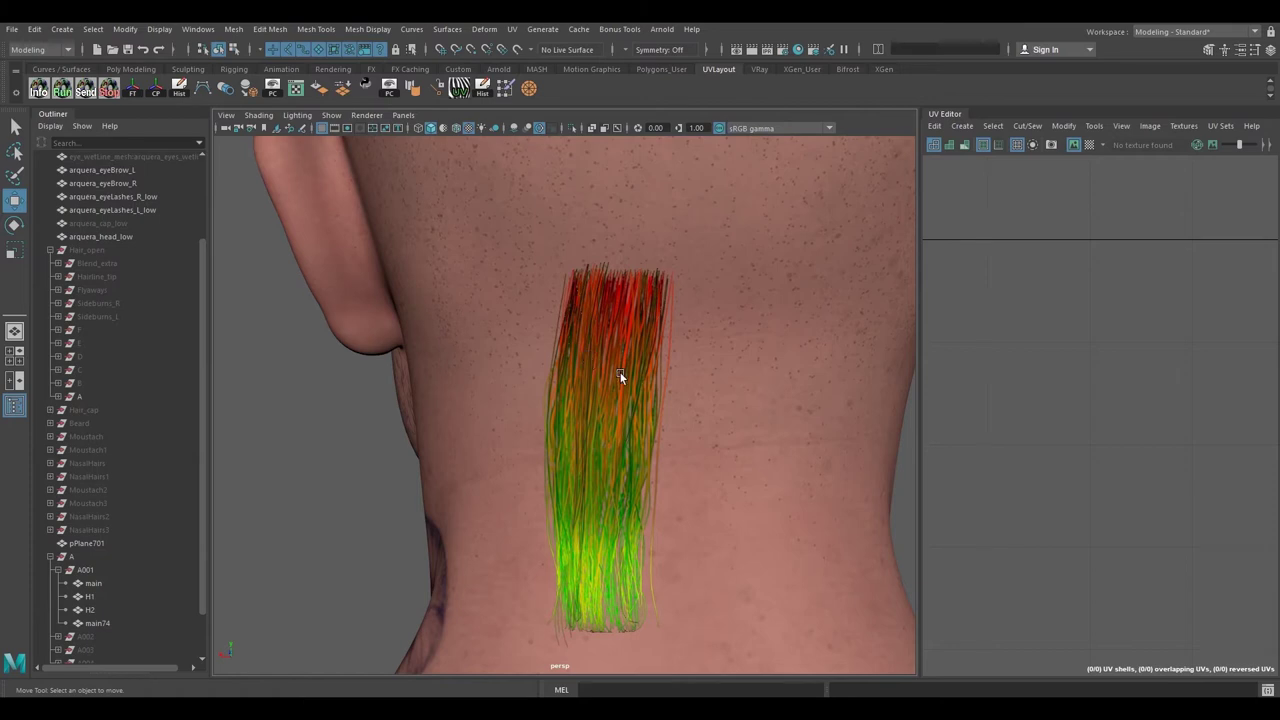
pyautogui.keyDown('alt'); pyautogui.moveTo(670, 396); pyautogui.dragTo(676, 382, button='middle'); pyautogui.keyUp('alt')
pyautogui.keyDown('alt'); pyautogui.moveTo(676, 382); pyautogui.dragTo(651, 387, button='right'); pyautogui.keyUp('alt')
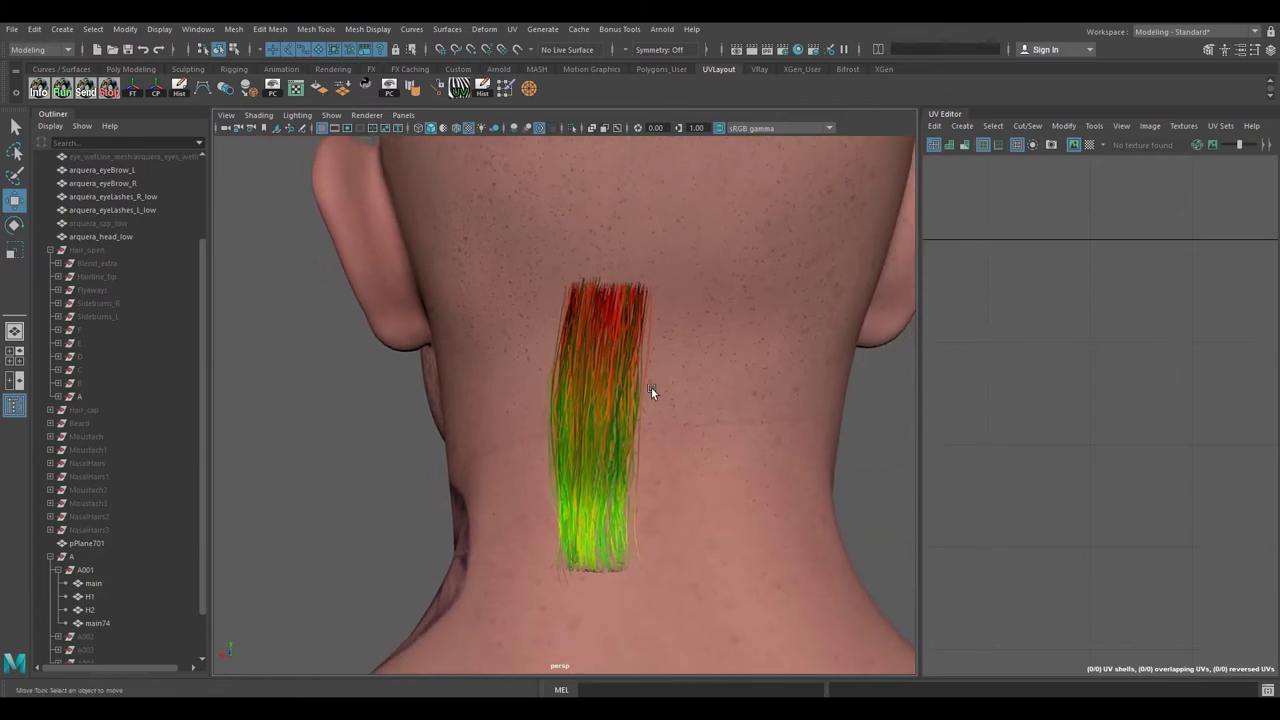
pyautogui.keyDown('alt'); pyautogui.moveTo(651, 387); pyautogui.dragTo(662, 418); pyautogui.keyUp('alt')
pyautogui.click(648, 384)
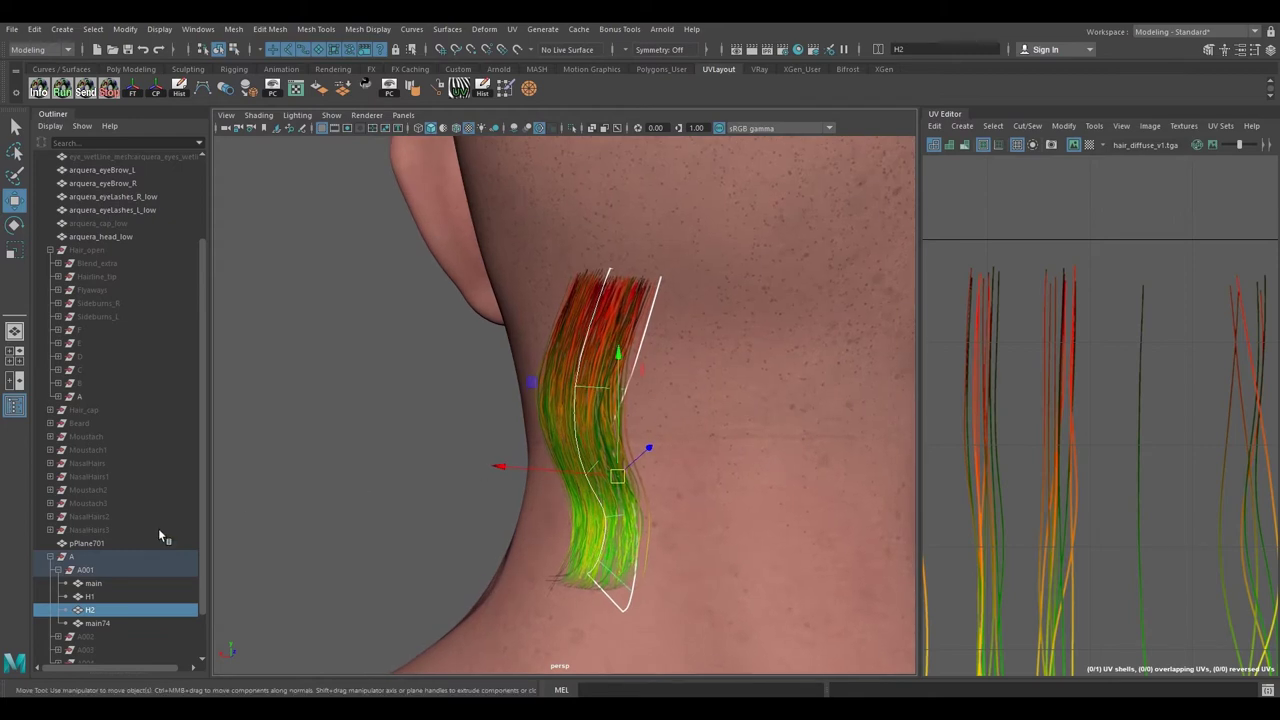
pyautogui.doubleClick(97, 622)
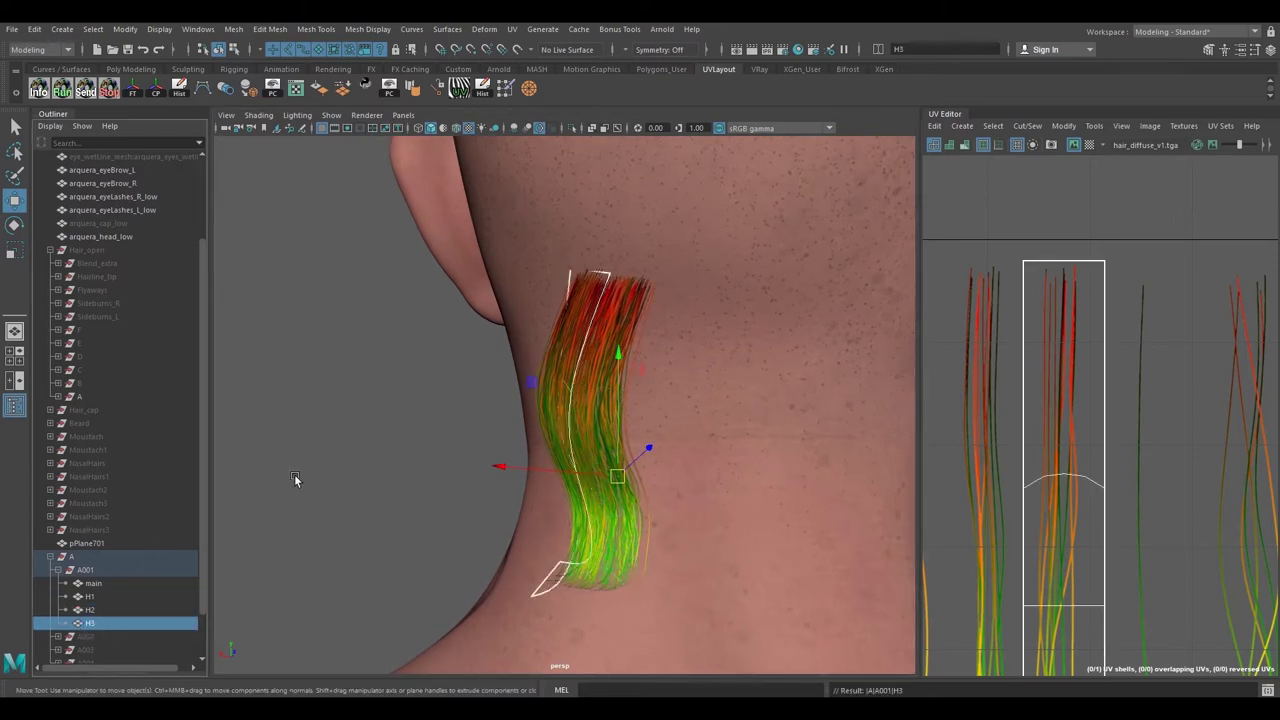
# - Duplicate the main card once more and name the copy H4
pyautogui.keyDown('alt'); pyautogui.moveTo(419, 445); pyautogui.dragTo(597, 397); pyautogui.keyUp('alt')
pyautogui.click(95, 585)
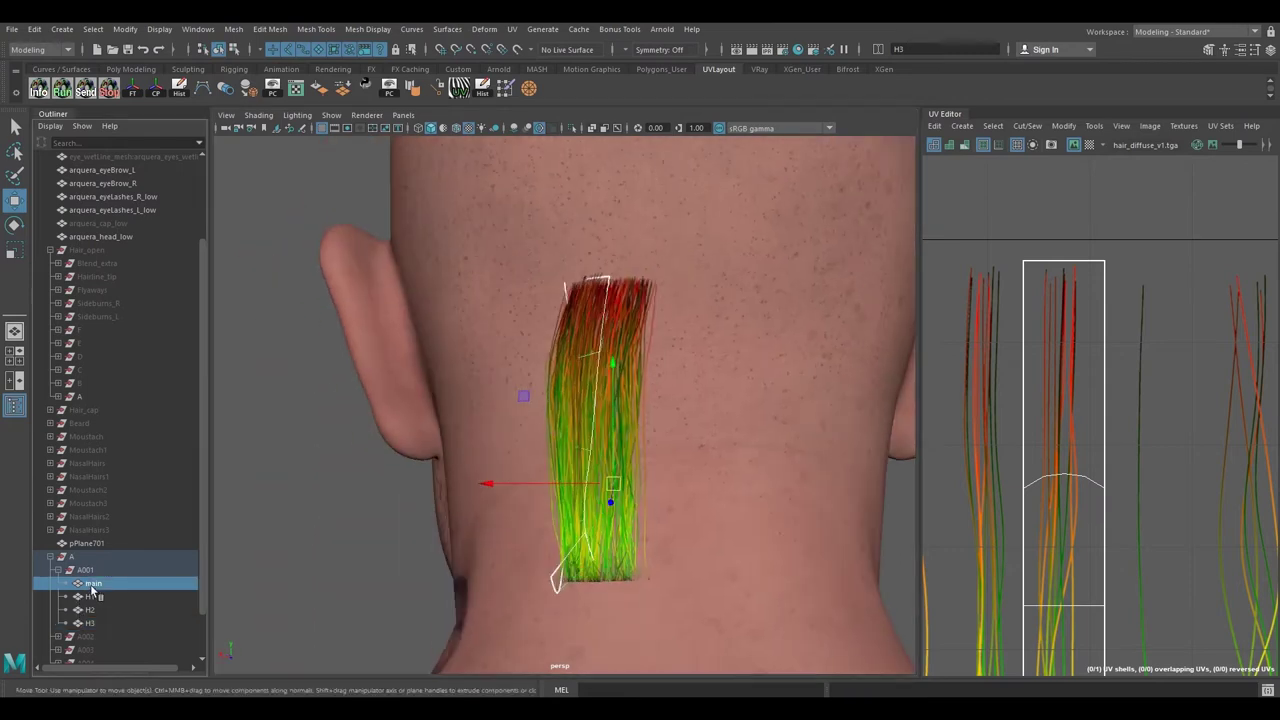
pyautogui.keyDown('alt'); pyautogui.moveTo(336, 556); pyautogui.dragTo(322, 573); pyautogui.keyUp('alt')
pyautogui.hotkey('ctrl', 'd')
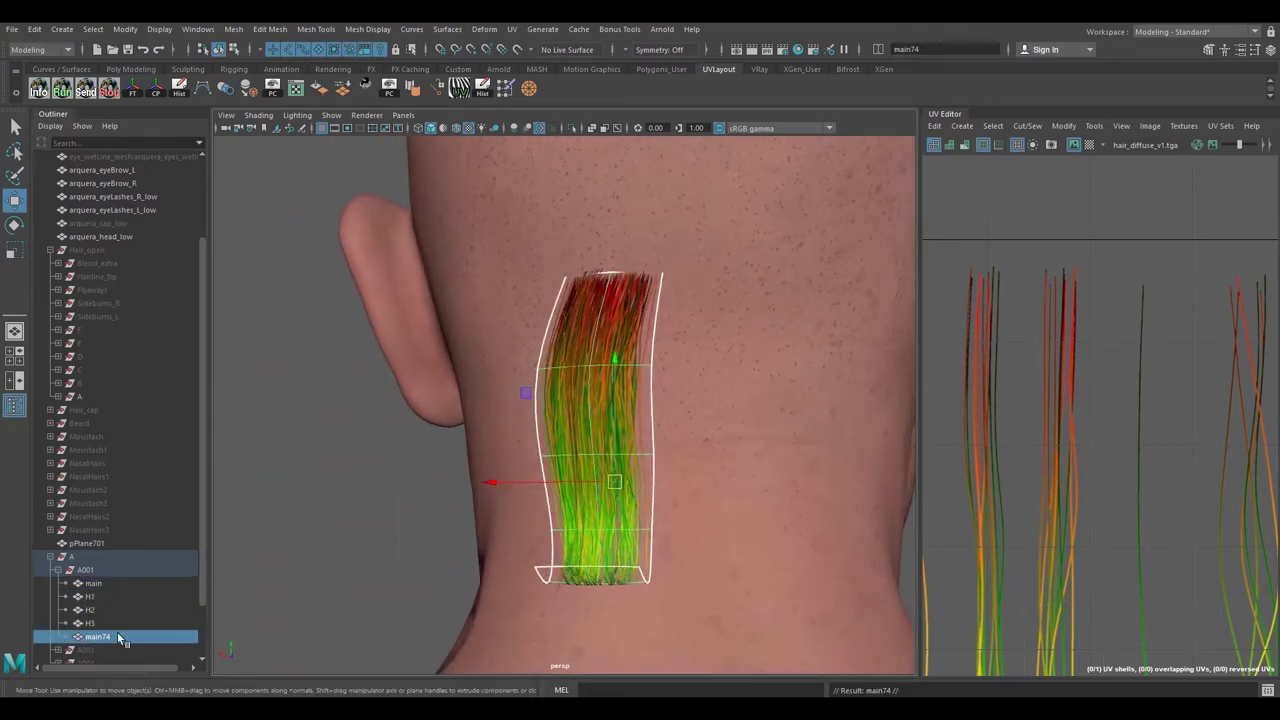
pyautogui.doubleClick(102, 636)
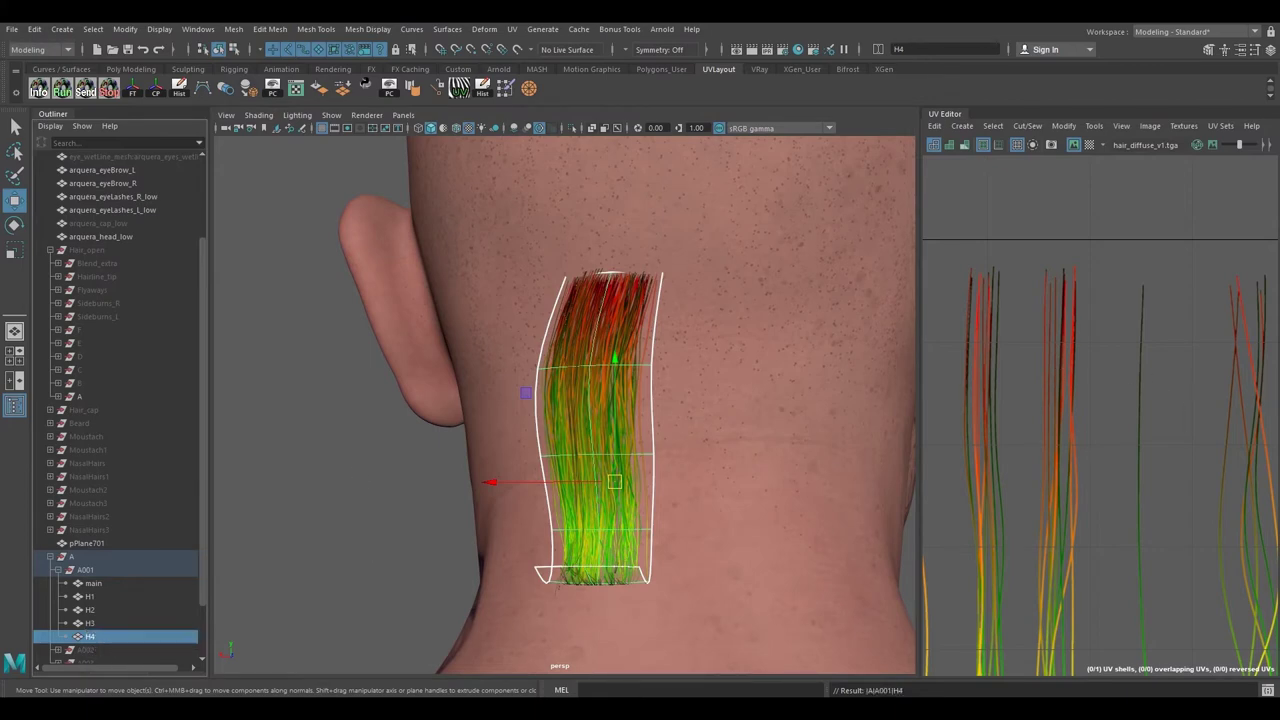
# - Select the left column of faces on H4's UV shell and delete it to leave a half-width shell
pyautogui.keyDown('alt'); pyautogui.moveTo(1125, 335); pyautogui.dragTo(1029, 366, button='right'); pyautogui.keyUp('alt')
pyautogui.keyDown('alt'); pyautogui.moveTo(1025, 372); pyautogui.dragTo(1173, 294, button='middle'); pyautogui.keyUp('alt')
pyautogui.moveTo(1084, 334); pyautogui.dragTo(1091, 378, button='right')
pyautogui.click(1078, 342)
pyautogui.click(1022, 342)
pyautogui.keyDown('shift'); pyautogui.doubleClick(1041, 415); pyautogui.keyUp('shift')
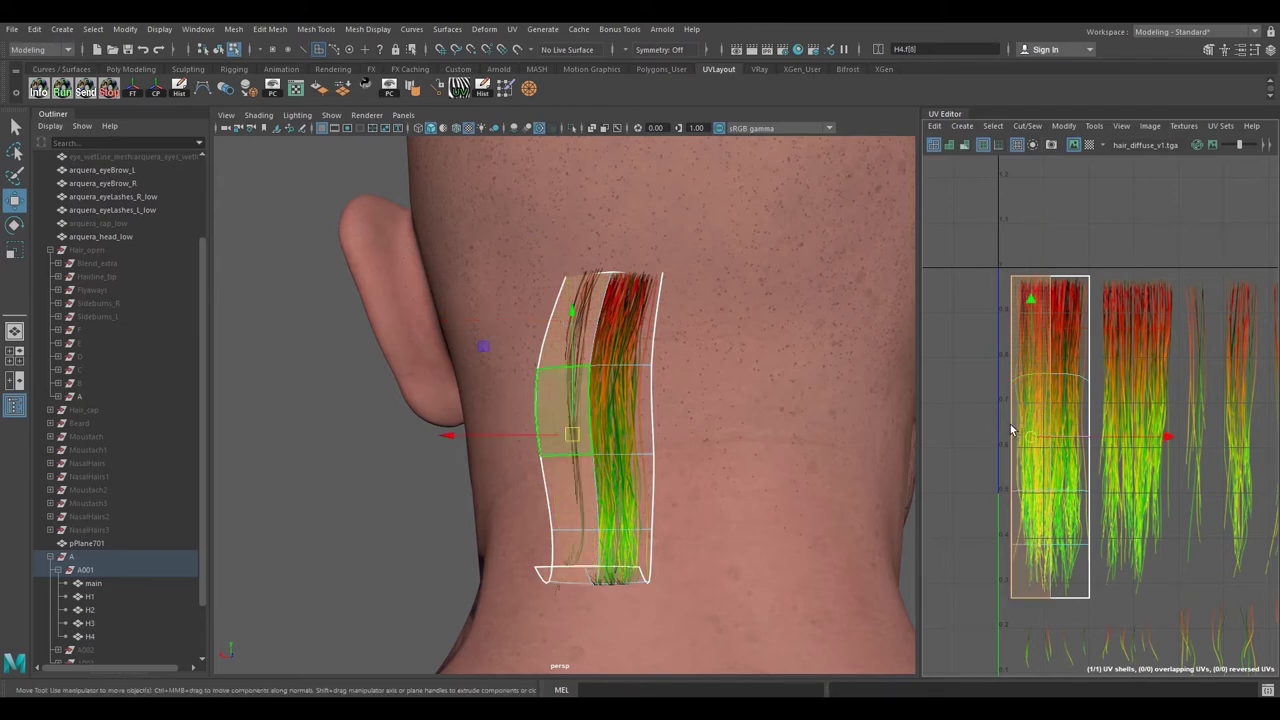
pyautogui.press('Delete')
# - Select H4's narrow UV shell and move it across the hair texture onto a thin, sparse strand
pyautogui.moveTo(1070, 387); pyautogui.dragTo(1031, 388, button='right')
pyautogui.moveTo(1174, 608); pyautogui.dragTo(1174, 608)
pyautogui.keyDown('alt'); pyautogui.moveTo(1178, 552); pyautogui.dragTo(1063, 548, button='middle'); pyautogui.keyUp('alt')
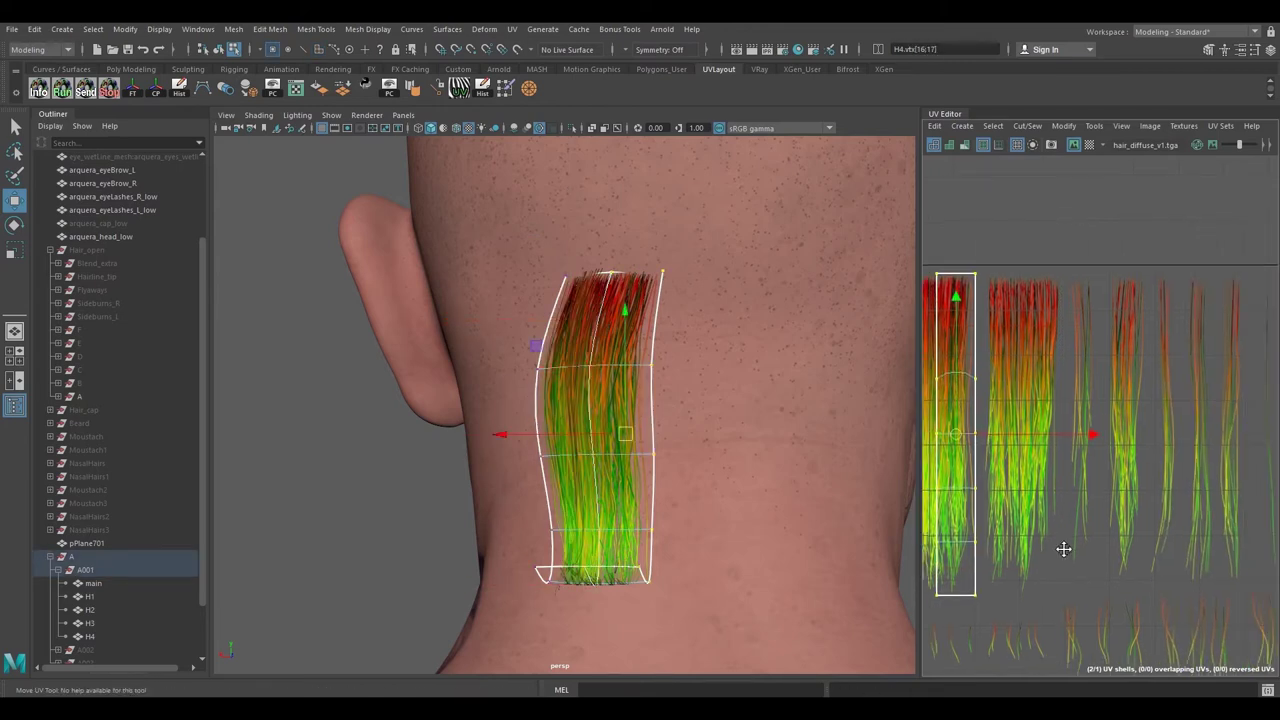
pyautogui.moveTo(1089, 437); pyautogui.dragTo(1279, 440)
pyautogui.keyDown('alt'); pyautogui.moveTo(1245, 438); pyautogui.dragTo(1121, 439, button='middle'); pyautogui.keyUp('alt')
pyautogui.scroll(1, 1112, 453)
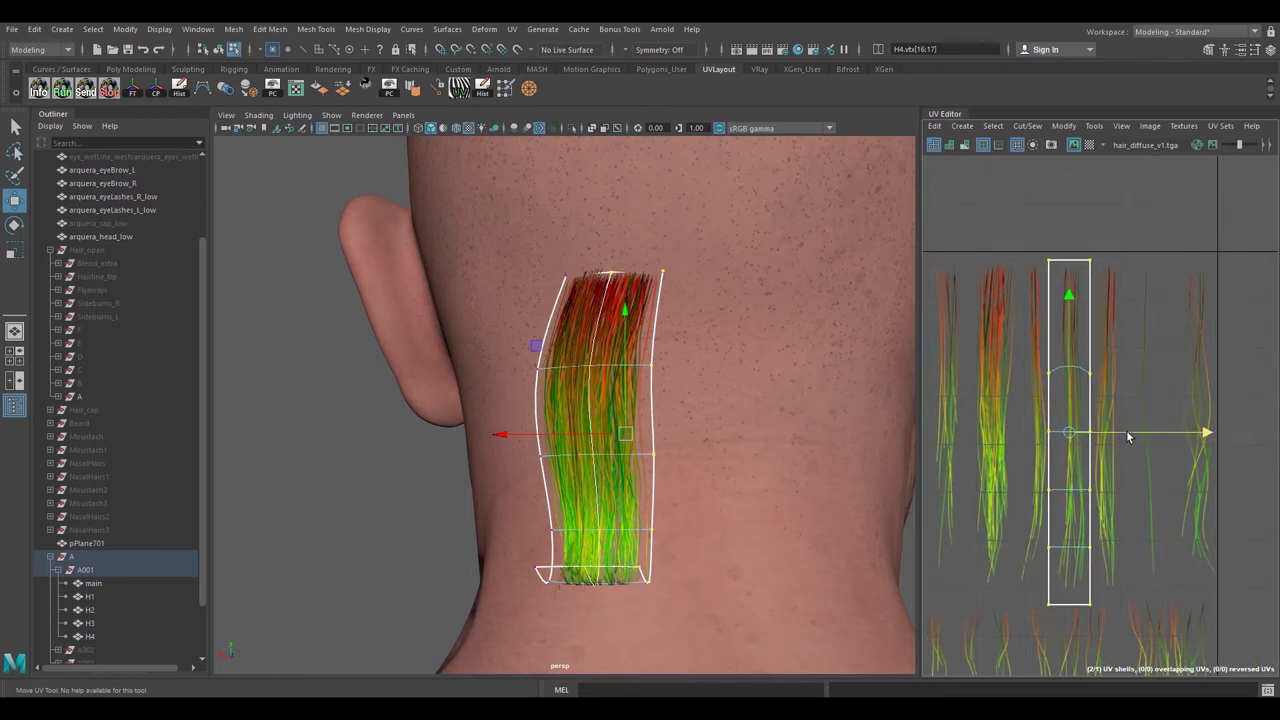
pyautogui.moveTo(1127, 430); pyautogui.dragTo(1130, 427)
# - Adjust the bottom rows of H4's UV shell to fit the tips of the strand
pyautogui.keyDown('alt'); pyautogui.moveTo(1102, 466); pyautogui.dragTo(1098, 434, button='middle'); pyautogui.keyUp('alt')
pyautogui.moveTo(1026, 489); pyautogui.dragTo(1225, 614)
pyautogui.keyDown('alt'); pyautogui.moveTo(1050, 490); pyautogui.dragTo(1102, 514, button='right'); pyautogui.keyUp('alt')
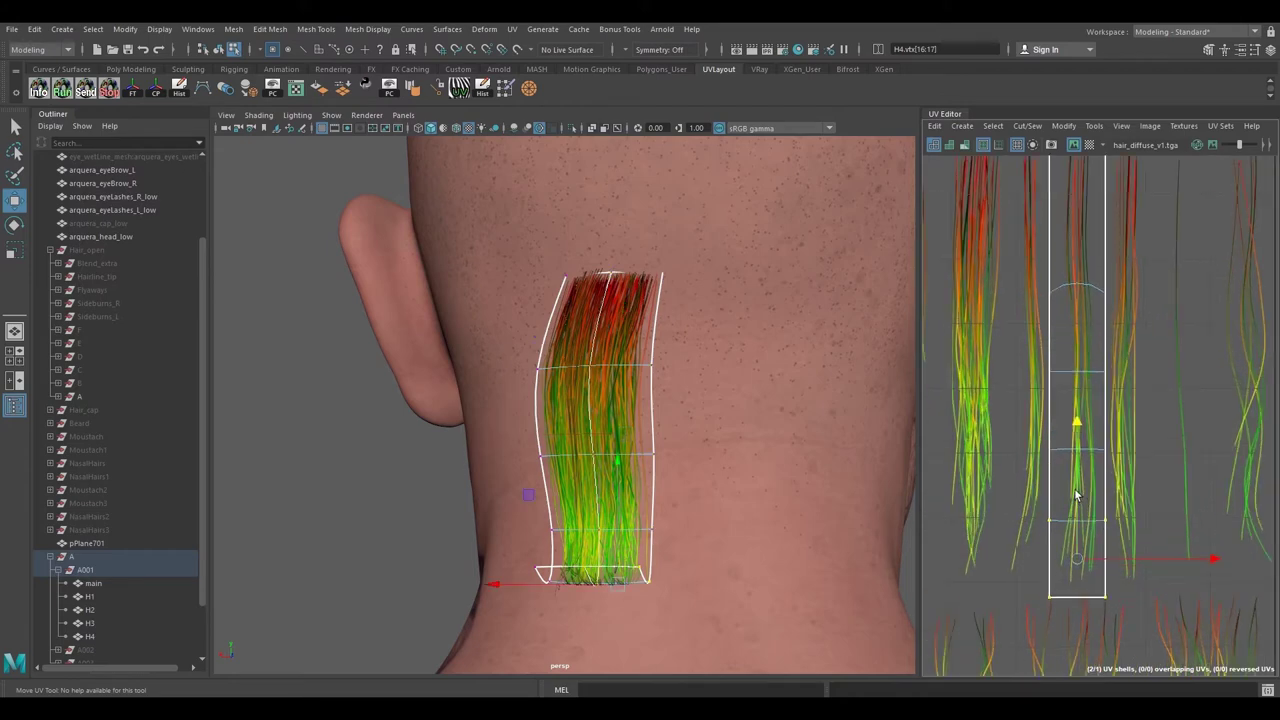
pyautogui.moveTo(1050, 568); pyautogui.dragTo(1135, 608)
pyautogui.moveTo(1077, 558); pyautogui.dragTo(1077, 547)
# - Lower the top edge of H4's UV shell to fit the roots of the strand
pyautogui.keyDown('alt'); pyautogui.moveTo(1081, 264); pyautogui.dragTo(1083, 323, button='middle'); pyautogui.keyUp('alt')
pyautogui.keyDown('alt'); pyautogui.moveTo(1083, 323); pyautogui.dragTo(1043, 309, button='right'); pyautogui.keyUp('alt')
pyautogui.moveTo(1041, 207); pyautogui.dragTo(1145, 258)
pyautogui.keyDown('alt'); pyautogui.moveTo(1056, 206); pyautogui.dragTo(1032, 350, button='middle'); pyautogui.keyUp('alt')
pyautogui.keyDown('alt'); pyautogui.moveTo(1032, 352); pyautogui.dragTo(1123, 400, button='right'); pyautogui.keyUp('alt')
pyautogui.keyDown('alt'); pyautogui.moveTo(1123, 400); pyautogui.dragTo(1104, 373, button='middle'); pyautogui.keyUp('alt')
pyautogui.moveTo(1120, 298); pyautogui.dragTo(1124, 311)
# - Move the inner rows of H4's UV shell vertically to even out their spacing
pyautogui.keyDown('alt'); pyautogui.moveTo(1216, 526); pyautogui.dragTo(1060, 490, button='right'); pyautogui.keyUp('alt')
pyautogui.keyDown('alt'); pyautogui.moveTo(1174, 625); pyautogui.dragTo(1077, 448, button='middle'); pyautogui.keyUp('alt')
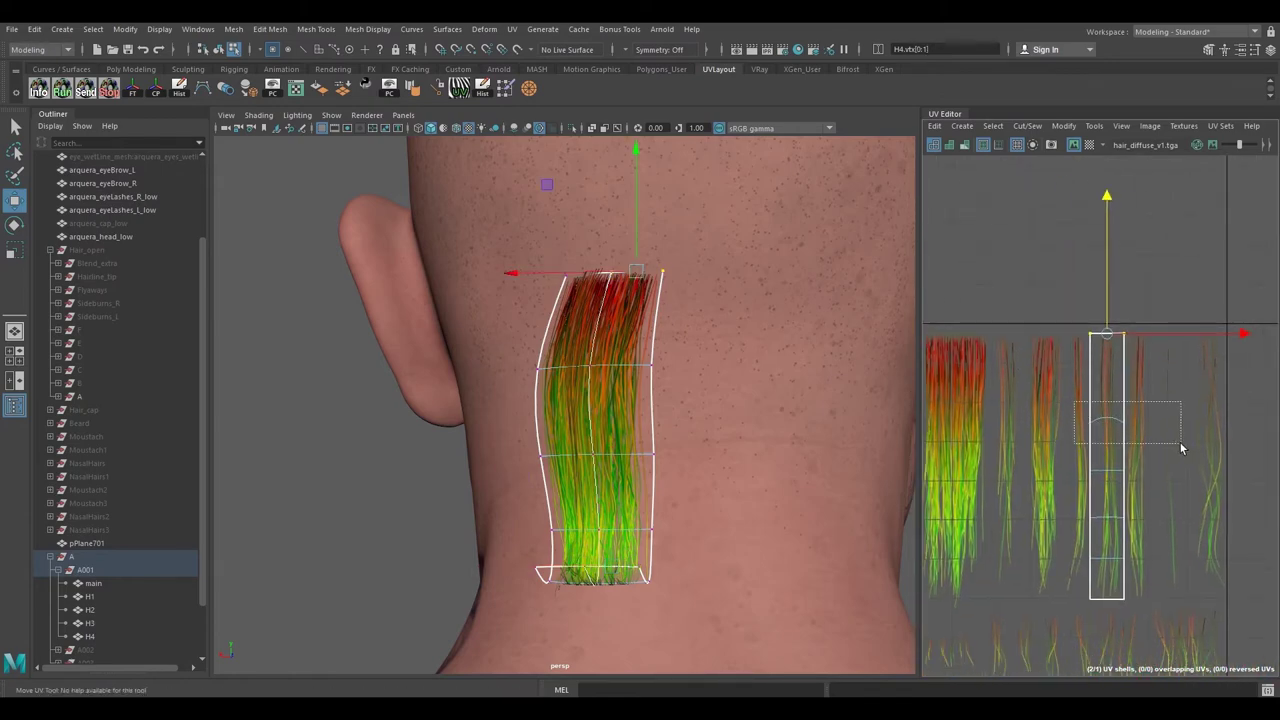
pyautogui.moveTo(1181, 448); pyautogui.dragTo(1180, 446)
pyautogui.scroll(1, 1140, 425)
pyautogui.moveTo(1093, 367); pyautogui.dragTo(1097, 348)
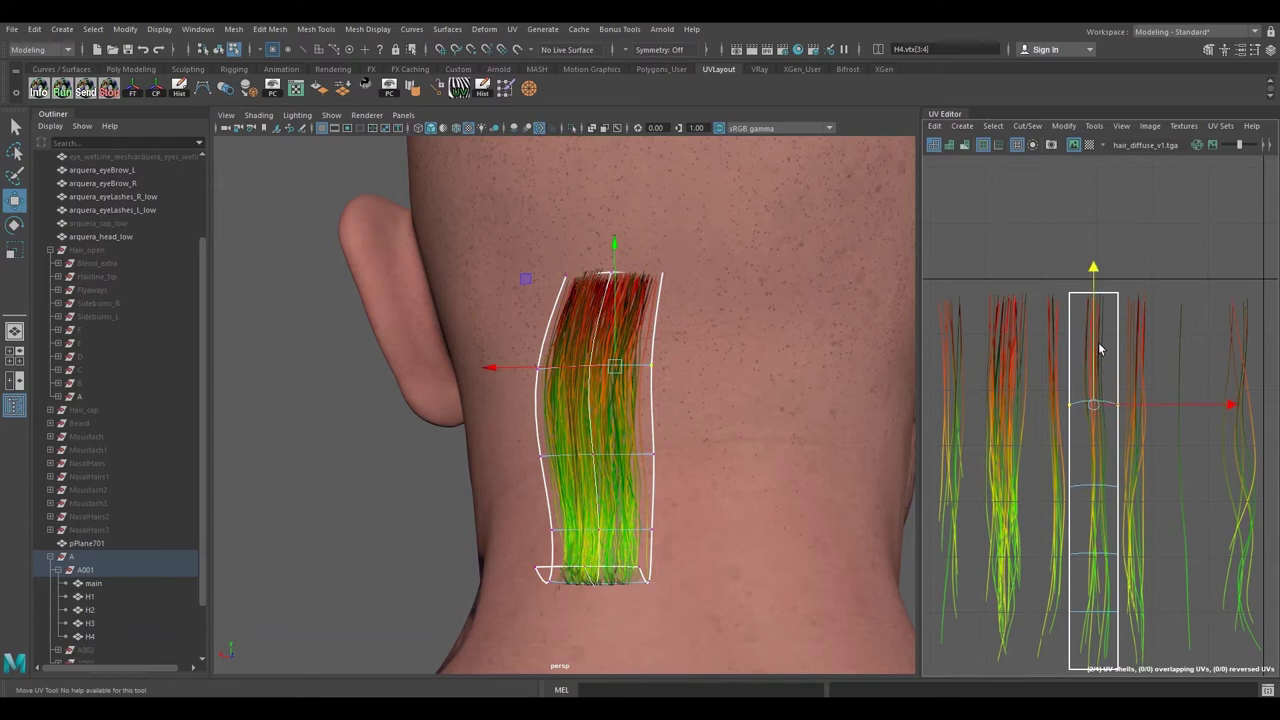
pyautogui.moveTo(1064, 469); pyautogui.dragTo(1150, 514)
pyautogui.moveTo(1095, 451); pyautogui.dragTo(1092, 443)
# - Select the leftover left column of faces on the H4 card and delete it from the mesh
pyautogui.keyDown('alt'); pyautogui.moveTo(650, 395); pyautogui.dragTo(654, 403, button='middle'); pyautogui.keyUp('alt')
pyautogui.rightClick(1099, 403)
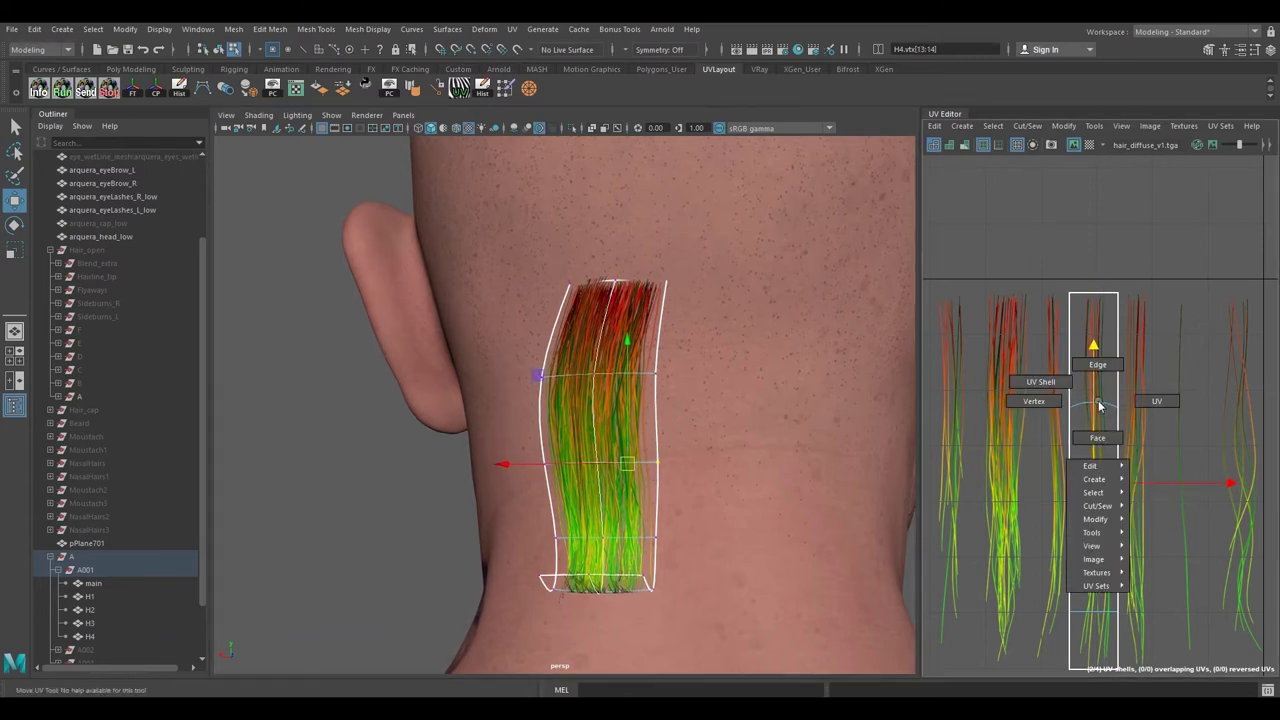
pyautogui.moveTo(1063, 405); pyautogui.dragTo(1052, 408, button='right')
pyautogui.keyDown('alt'); pyautogui.moveTo(1028, 433); pyautogui.dragTo(1040, 453, button='middle'); pyautogui.keyUp('alt')
pyautogui.keyDown('alt'); pyautogui.moveTo(600, 438); pyautogui.dragTo(660, 470); pyautogui.keyUp('alt')
pyautogui.moveTo(1087, 365); pyautogui.dragTo(1089, 399, button='right')
pyautogui.keyDown('alt'); pyautogui.moveTo(1088, 399); pyautogui.dragTo(1096, 415, button='middle'); pyautogui.keyUp('alt')
pyautogui.keyDown('alt'); pyautogui.moveTo(586, 410); pyautogui.dragTo(619, 424); pyautogui.keyUp('alt')
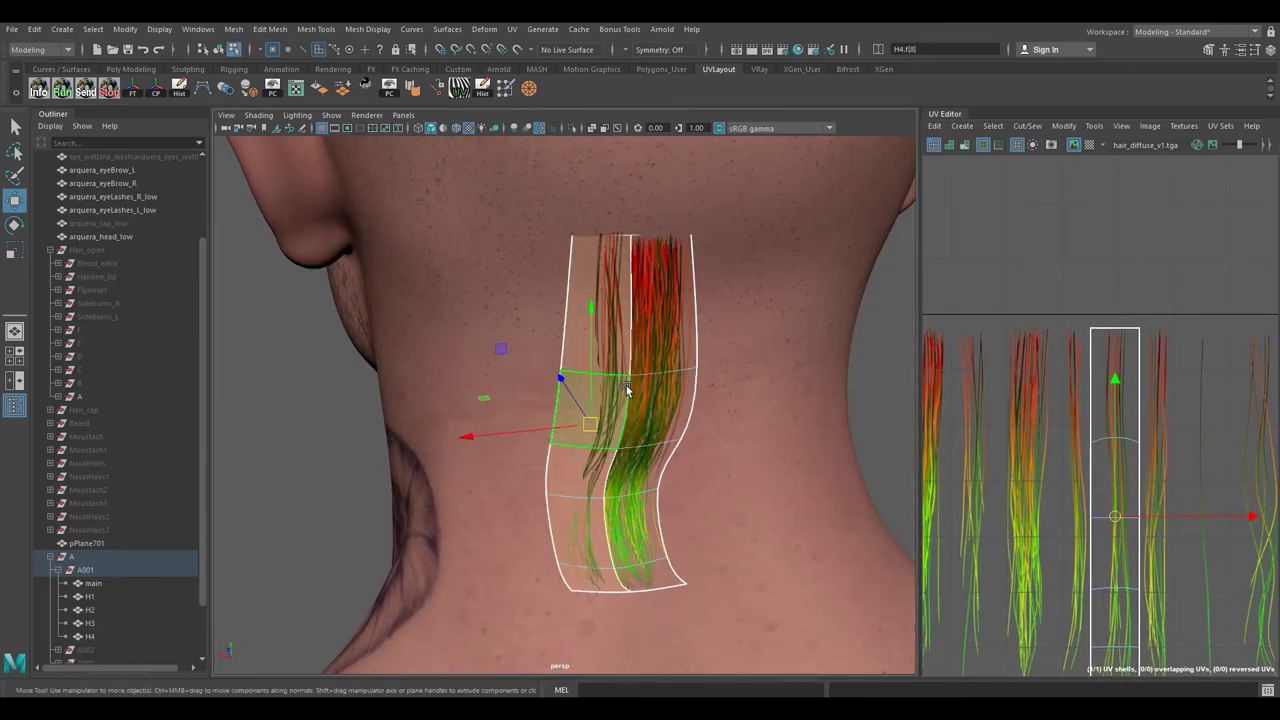
pyautogui.press('Delete')
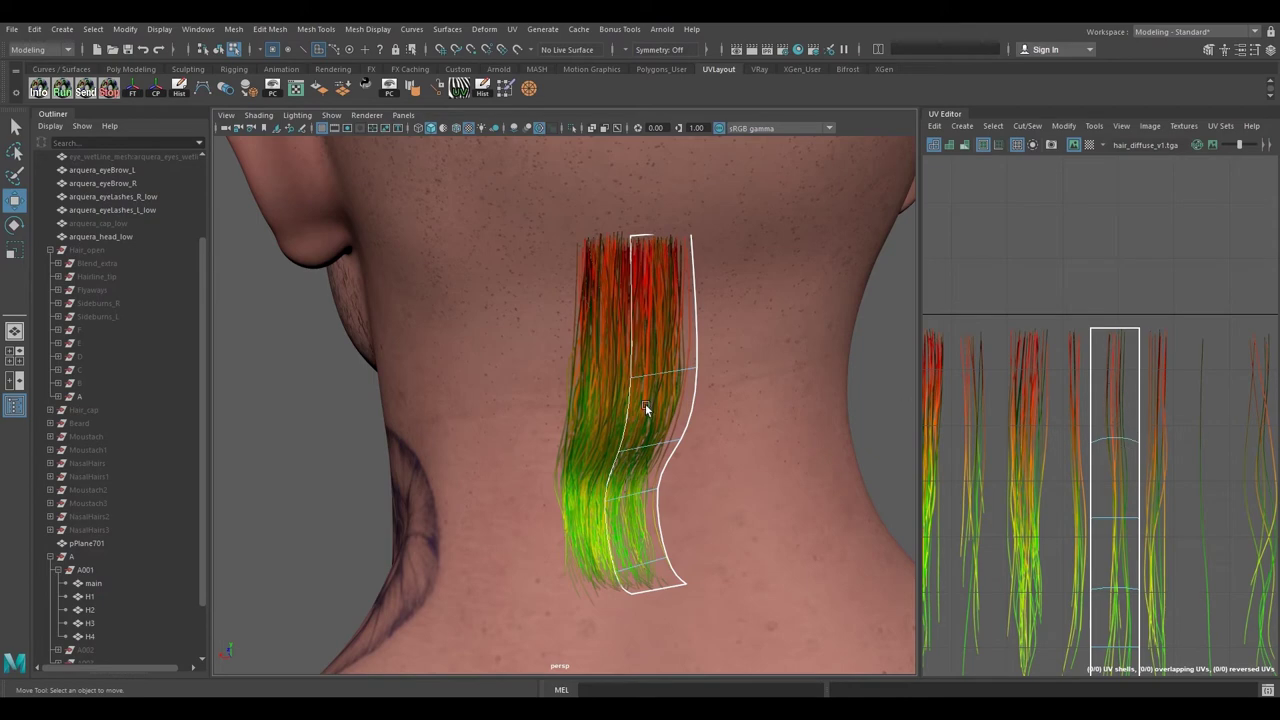
# - Select H4's two root vertices, then rotate and move them against the scalp
pyautogui.keyDown('alt'); pyautogui.moveTo(649, 410); pyautogui.dragTo(670, 390); pyautogui.keyUp('alt')
pyautogui.moveTo(689, 346); pyautogui.dragTo(604, 348, button='right')
pyautogui.moveTo(562, 337); pyautogui.dragTo(708, 394)
pyautogui.keyDown('alt'); pyautogui.moveTo(708, 394); pyautogui.dragTo(644, 311); pyautogui.keyUp('alt')
pyautogui.press('e')
pyautogui.press('w')
pyautogui.moveTo(752, 337); pyautogui.dragTo(754, 339)
# - Nudge H4's root vertices into line with the main card's roots and undo the accidental selection change
pyautogui.keyDown('alt'); pyautogui.moveTo(754, 339); pyautogui.dragTo(738, 313); pyautogui.keyUp('alt')
pyautogui.keyDown('alt'); pyautogui.moveTo(738, 313); pyautogui.dragTo(723, 389, button='right'); pyautogui.keyUp('alt')
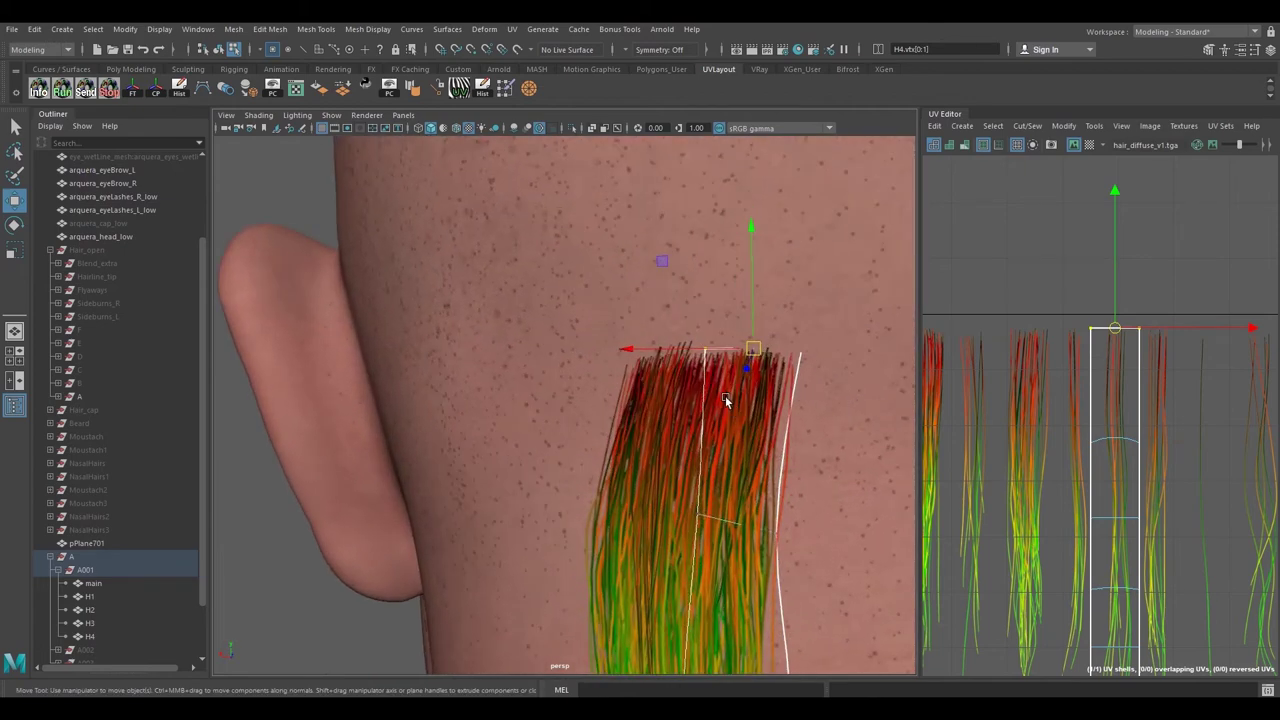
pyautogui.keyDown('alt'); pyautogui.moveTo(723, 389); pyautogui.dragTo(685, 399, button='middle'); pyautogui.keyUp('alt')
pyautogui.moveTo(716, 354)
pyautogui.mouseDown()
pyautogui.moveTo(721, 333)
pyautogui.moveTo(686, 391)
pyautogui.moveTo(711, 289)
pyautogui.moveTo(751, 291)
pyautogui.moveTo(714, 351)
pyautogui.mouseUp()
pyautogui.click(724, 318)
pyautogui.hotkey('ctrl', 'z')
pyautogui.keyDown('alt'); pyautogui.moveTo(729, 408); pyautogui.dragTo(727, 379, button='middle'); pyautogui.keyUp('alt')
pyautogui.keyDown('alt'); pyautogui.moveTo(727, 381); pyautogui.dragTo(742, 342); pyautogui.keyUp('alt')
# - Rotate and move the vertices at H4's upper bend so the card follows the main card's curve
pyautogui.moveTo(581, 401); pyautogui.dragTo(797, 464)
pyautogui.keyDown('alt'); pyautogui.moveTo(797, 464); pyautogui.dragTo(788, 406, button='middle'); pyautogui.keyUp('alt')
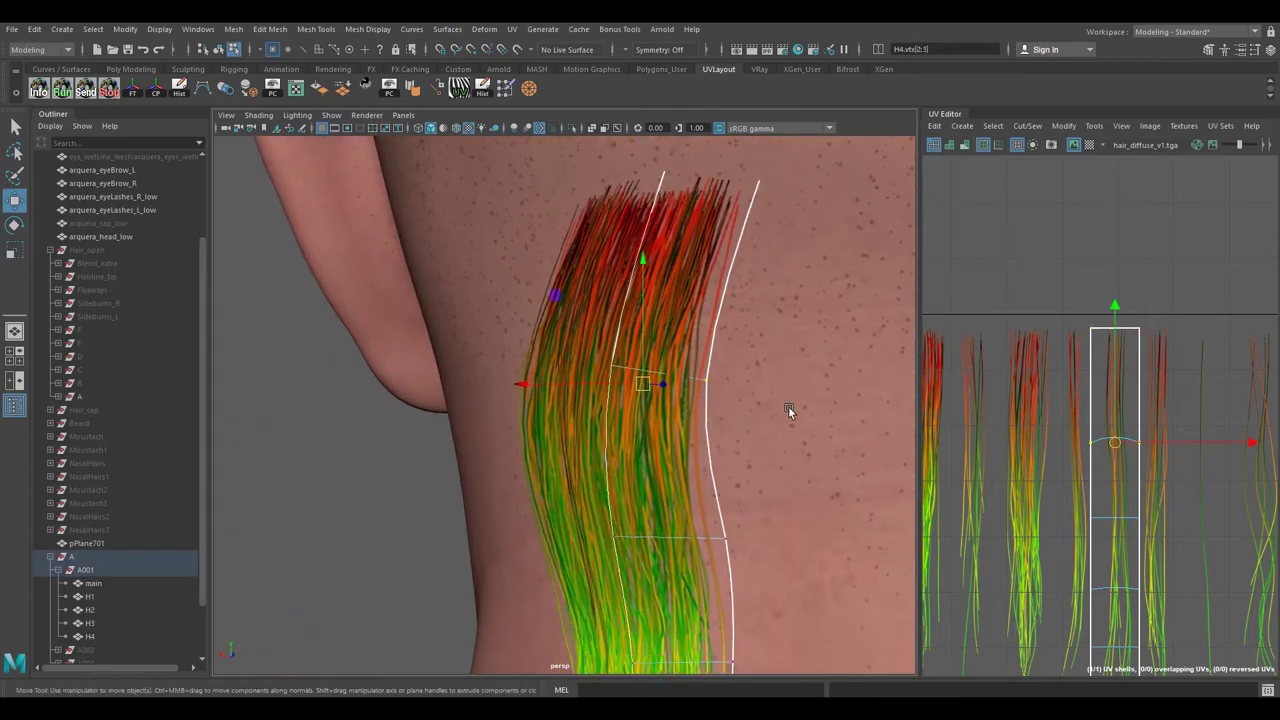
pyautogui.press('e')
pyautogui.keyDown('alt'); pyautogui.moveTo(788, 406); pyautogui.dragTo(634, 450); pyautogui.keyUp('alt')
pyautogui.press('w')
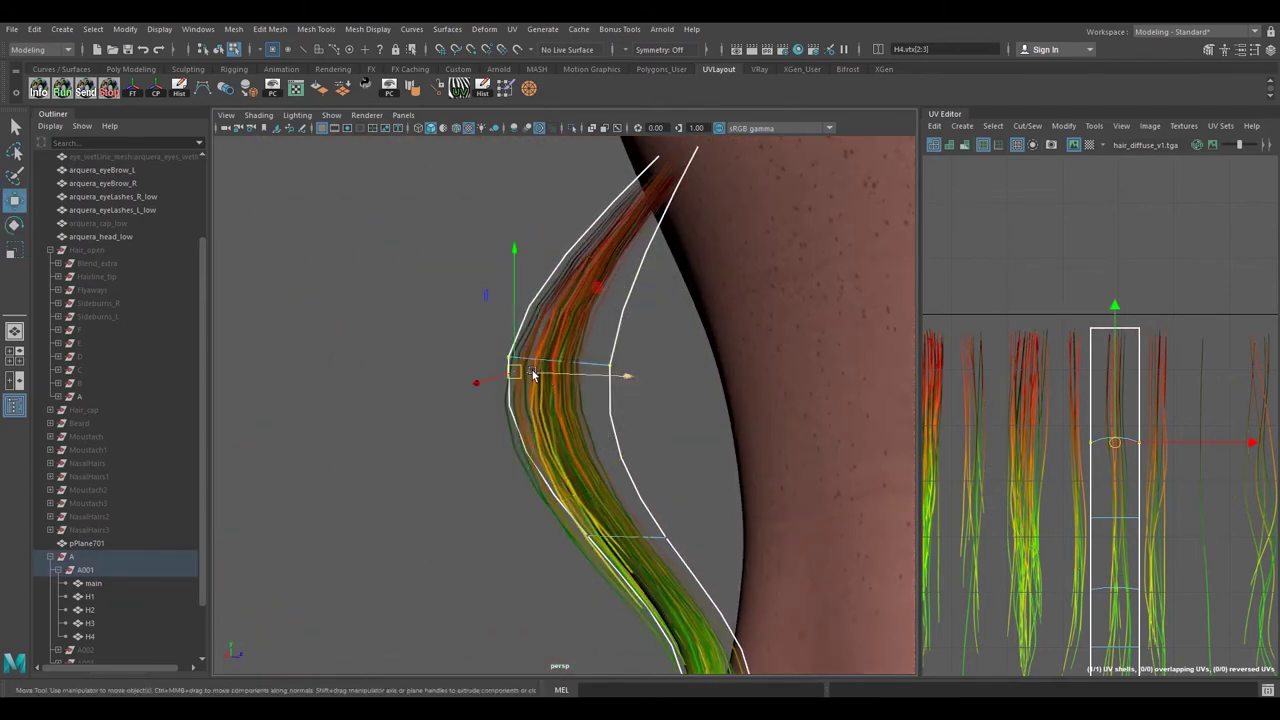
pyautogui.moveTo(531, 374); pyautogui.dragTo(553, 380)
# - Tilt and move the vertex row below H4's upper bend to continue the curve
pyautogui.keyDown('alt'); pyautogui.moveTo(580, 460); pyautogui.dragTo(587, 384, button='middle'); pyautogui.keyUp('alt')
pyautogui.moveTo(517, 414); pyautogui.dragTo(743, 428)
pyautogui.press('e')
pyautogui.press('w')
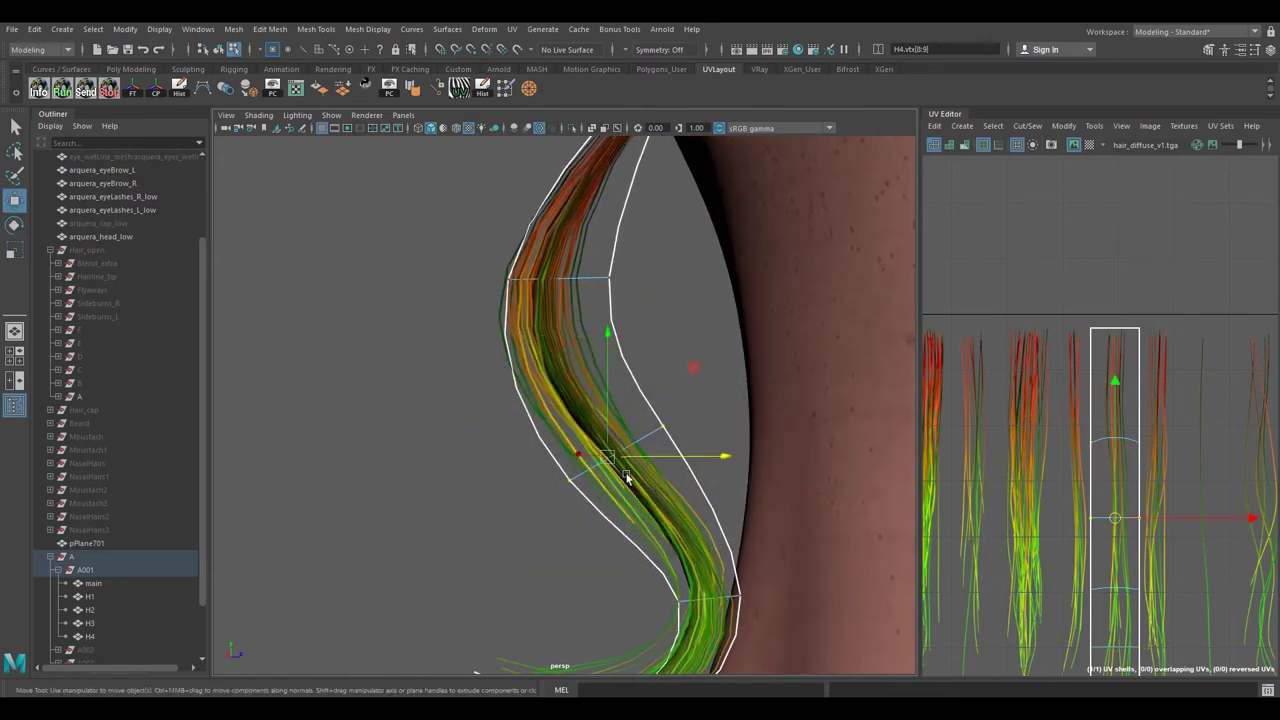
pyautogui.moveTo(606, 461); pyautogui.dragTo(629, 446)
# - Rotate and reposition the vertex row at H4's lower bend near the neck
pyautogui.keyDown('alt'); pyautogui.moveTo(653, 508); pyautogui.dragTo(619, 390, button='middle'); pyautogui.keyUp('alt')
pyautogui.moveTo(574, 434); pyautogui.dragTo(783, 492)
pyautogui.keyDown('alt'); pyautogui.moveTo(694, 470); pyautogui.dragTo(600, 303); pyautogui.keyUp('alt')
pyautogui.press('e')
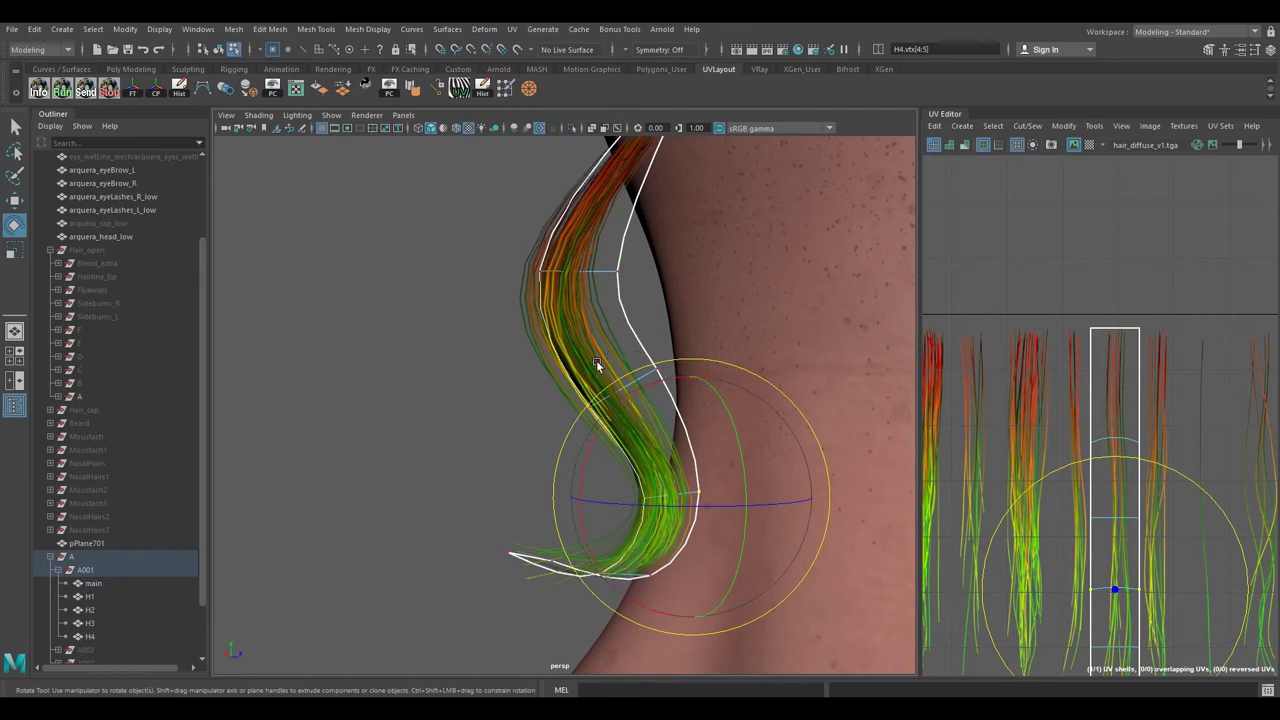
pyautogui.keyDown('alt'); pyautogui.moveTo(577, 253); pyautogui.dragTo(620, 470); pyautogui.keyUp('alt')
pyautogui.press('w')
pyautogui.press('e')
pyautogui.moveTo(620, 470); pyautogui.dragTo(655, 488)
pyautogui.press('w')
# - Rotate and move H4's tip vertices to twist the outward-flipping end of the card
pyautogui.moveTo(418, 382); pyautogui.dragTo(598, 500)
pyautogui.press('e')
pyautogui.press('w')
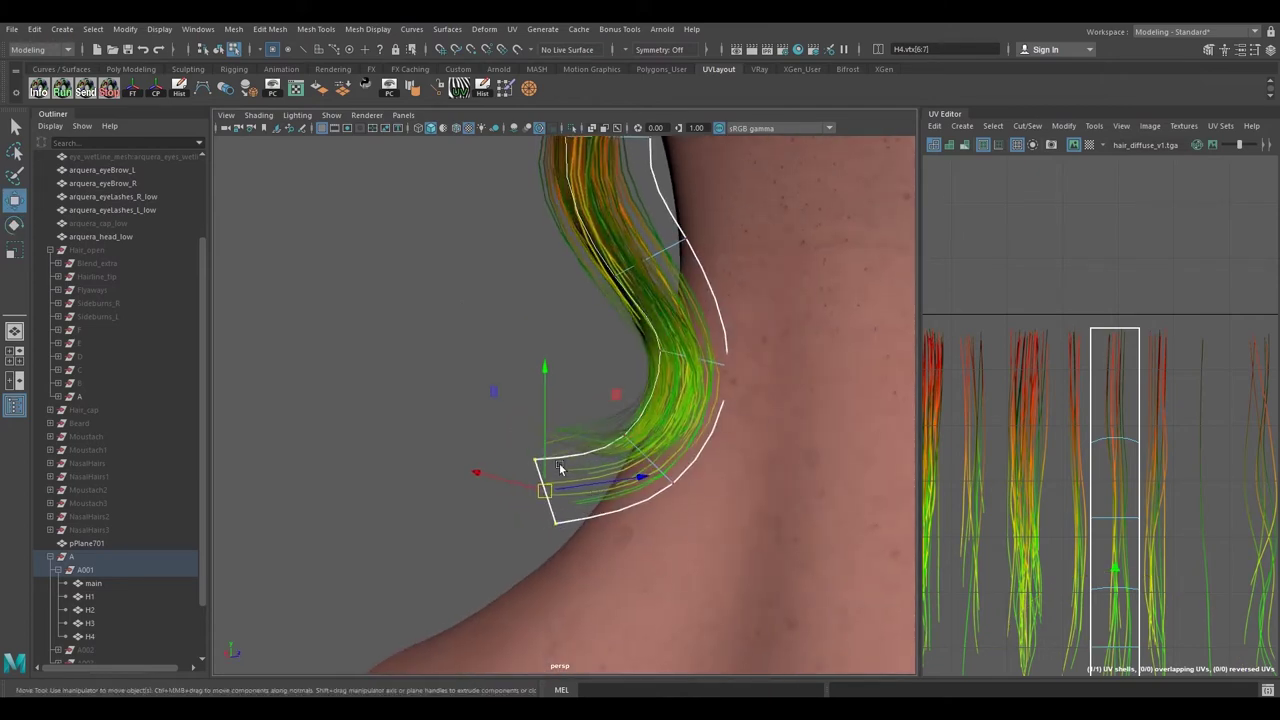
pyautogui.keyDown('alt'); pyautogui.moveTo(553, 464); pyautogui.dragTo(644, 578); pyautogui.keyUp('alt')
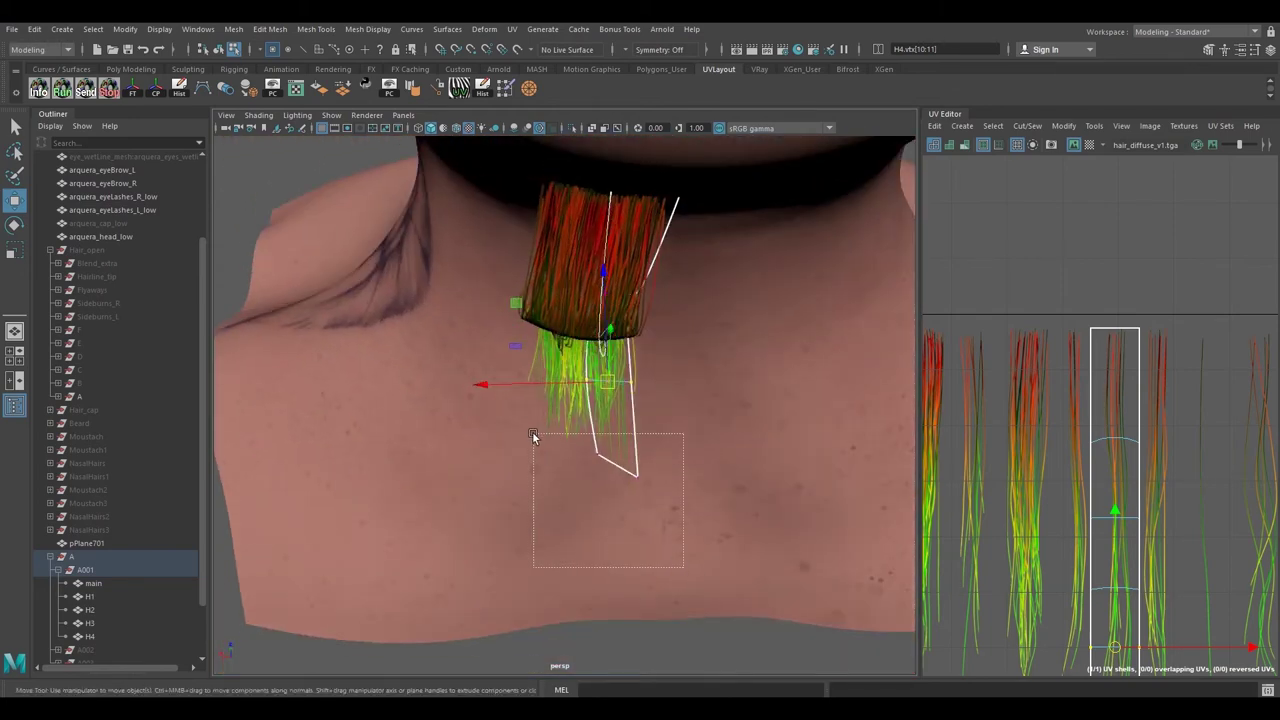
# - Select H4's tip vertices from below and move them sideways to angle the card's end
pyautogui.moveTo(532, 436); pyautogui.dragTo(532, 436)
pyautogui.keyDown('alt'); pyautogui.moveTo(540, 440); pyautogui.dragTo(580, 460); pyautogui.keyUp('alt')
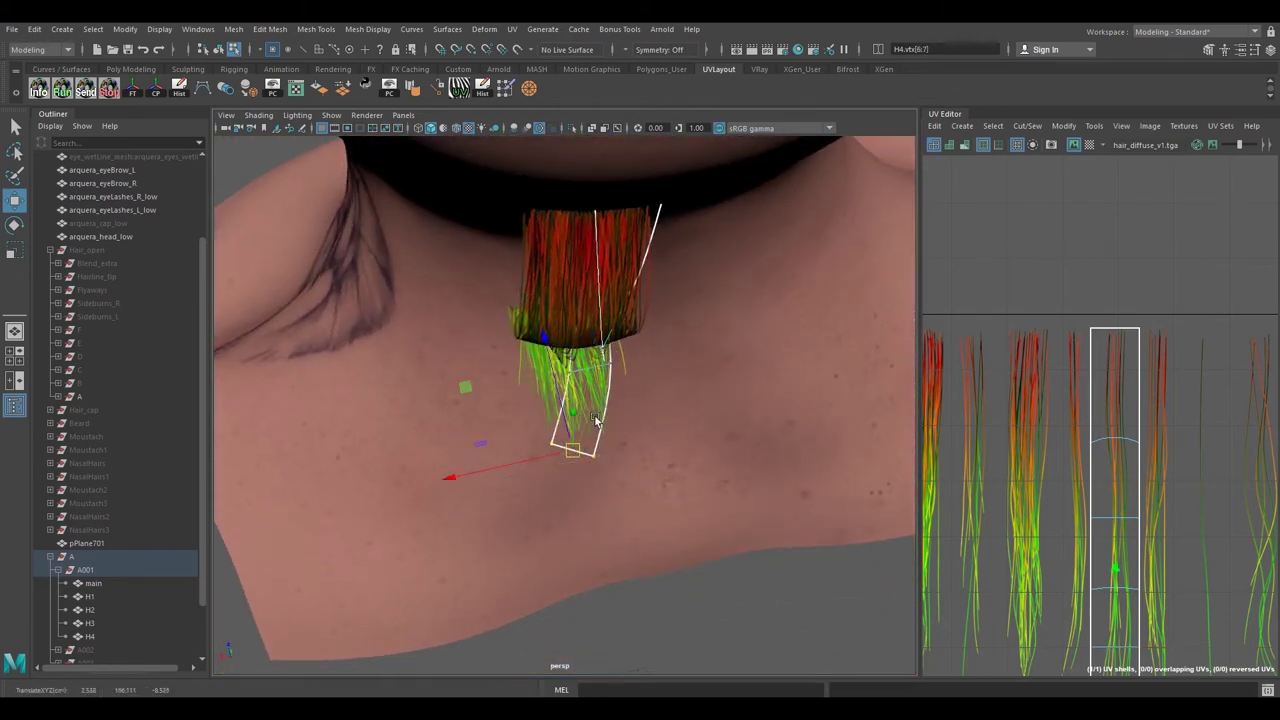
pyautogui.keyDown('alt'); pyautogui.moveTo(609, 418); pyautogui.dragTo(620, 395); pyautogui.keyUp('alt')
pyautogui.keyDown('alt'); pyautogui.moveTo(620, 395); pyautogui.dragTo(683, 442, button='right'); pyautogui.keyUp('alt')
pyautogui.moveTo(683, 442); pyautogui.dragTo(562, 384)
pyautogui.keyDown('alt'); pyautogui.moveTo(562, 384); pyautogui.dragTo(606, 402); pyautogui.keyUp('alt')
pyautogui.moveTo(612, 398); pyautogui.dragTo(470, 450)
# - Refine the vertices at H4's outer end from several angles and return to object mode
pyautogui.moveTo(431, 406); pyautogui.dragTo(574, 600)
pyautogui.keyDown('alt'); pyautogui.moveTo(574, 598); pyautogui.dragTo(625, 485); pyautogui.keyUp('alt')
pyautogui.keyDown('alt'); pyautogui.moveTo(625, 485); pyautogui.dragTo(574, 445, button='right'); pyautogui.keyUp('alt')
pyautogui.keyDown('alt'); pyautogui.moveTo(575, 445); pyautogui.dragTo(489, 400); pyautogui.keyUp('alt')
pyautogui.moveTo(489, 400); pyautogui.dragTo(537, 326, button='right')
pyautogui.keyDown('alt'); pyautogui.moveTo(537, 326); pyautogui.dragTo(527, 418); pyautogui.keyUp('alt')
# - Select card H3, then rotate and move its tip vertices to reshape the card's end
pyautogui.click(90, 623)
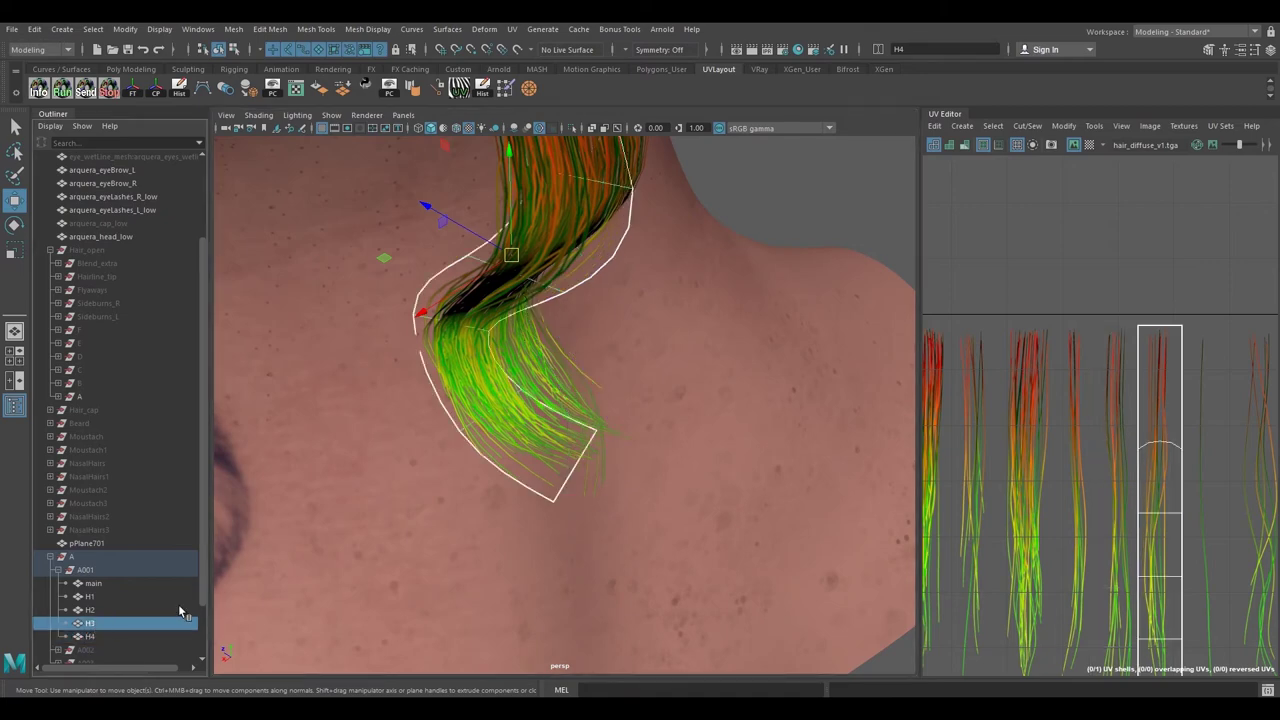
pyautogui.keyDown('alt'); pyautogui.moveTo(300, 583); pyautogui.dragTo(640, 428); pyautogui.keyUp('alt')
pyautogui.moveTo(640, 428); pyautogui.dragTo(586, 371, button='right')
pyautogui.keyDown('alt'); pyautogui.moveTo(586, 371); pyautogui.dragTo(637, 437); pyautogui.keyUp('alt')
pyautogui.click(628, 419)
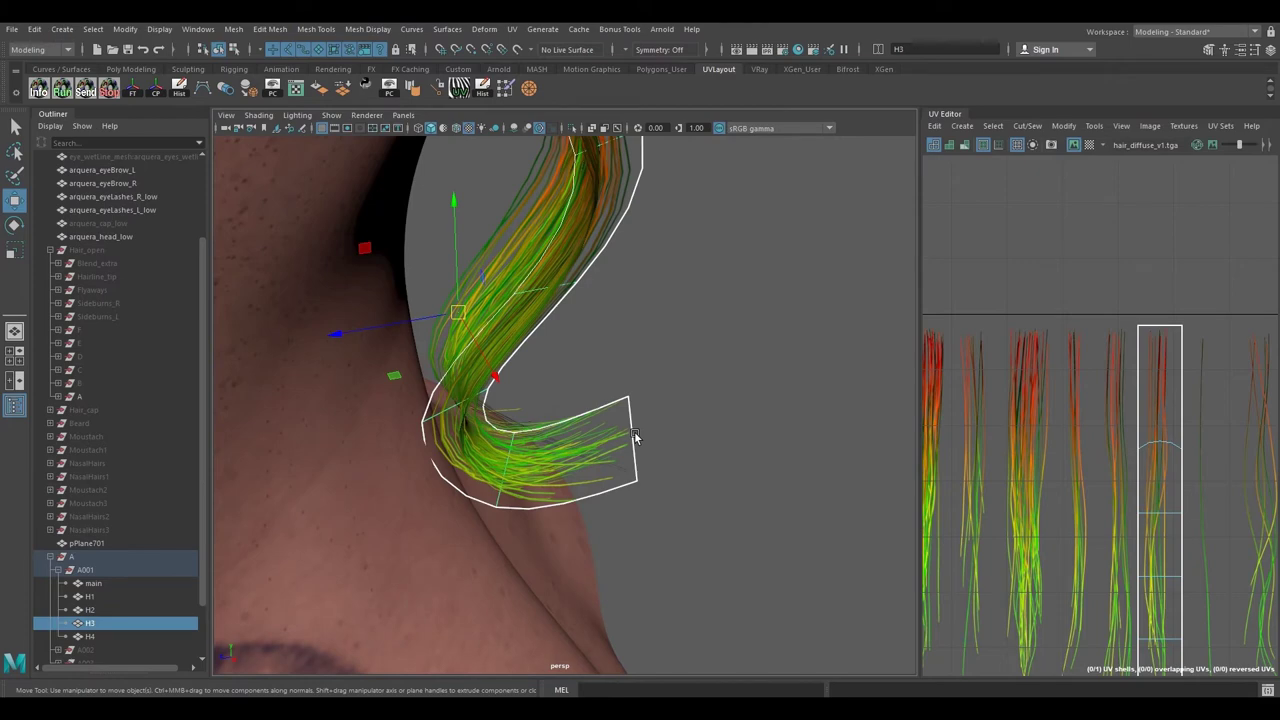
pyautogui.press('F8')
pyautogui.moveTo(601, 376); pyautogui.dragTo(742, 588)
pyautogui.keyDown('alt'); pyautogui.moveTo(742, 508); pyautogui.dragTo(618, 490); pyautogui.keyUp('alt')
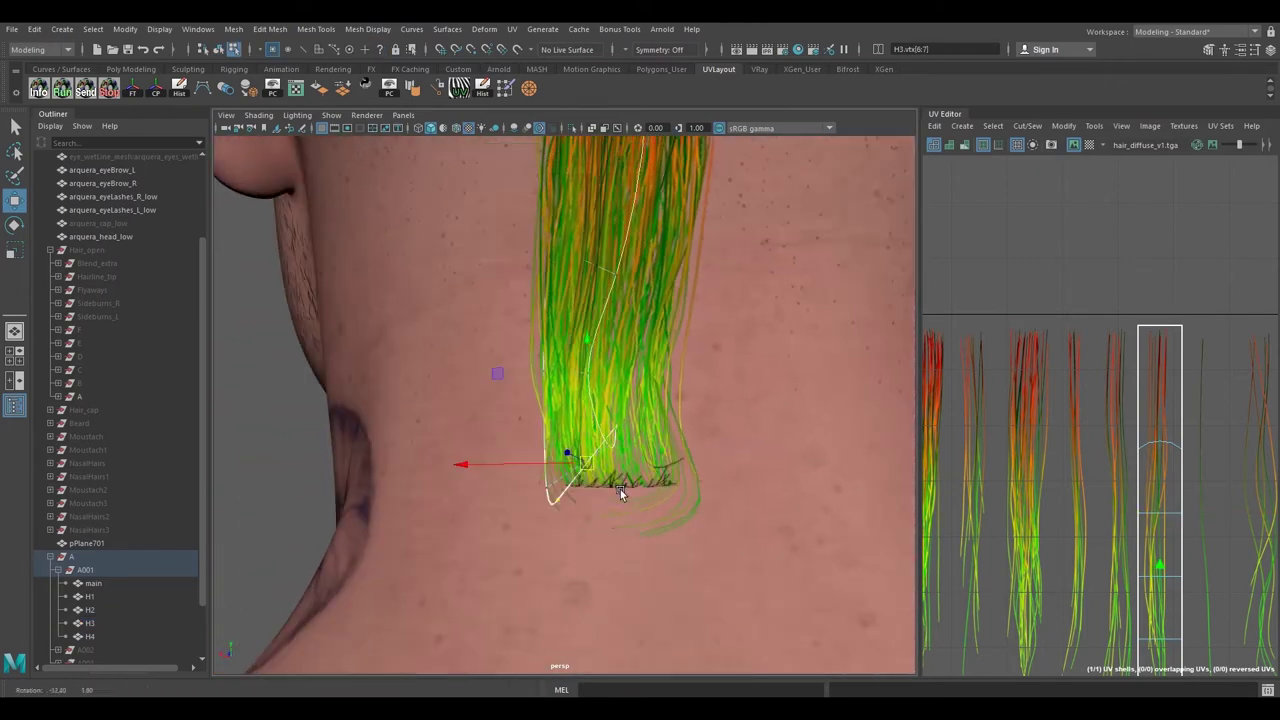
pyautogui.moveTo(559, 458); pyautogui.dragTo(660, 522)
pyautogui.keyDown('alt'); pyautogui.moveTo(660, 522); pyautogui.dragTo(547, 470); pyautogui.keyUp('alt')
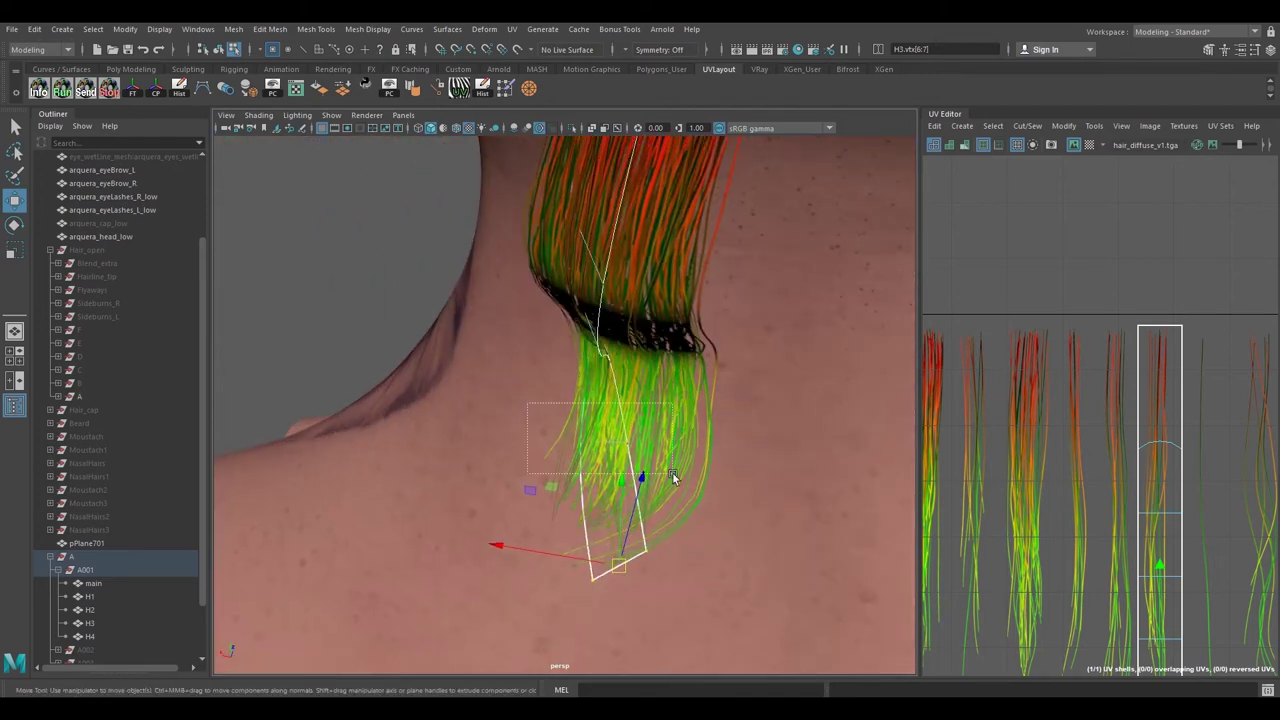
# - Adjust the vertex row just above H3's tip to smooth the bend and return to object mode
pyautogui.moveTo(674, 475); pyautogui.dragTo(676, 477)
pyautogui.keyDown('alt'); pyautogui.moveTo(676, 477); pyautogui.dragTo(633, 475); pyautogui.keyUp('alt')
pyautogui.moveTo(526, 419); pyautogui.dragTo(662, 475)
pyautogui.keyDown('alt'); pyautogui.moveTo(662, 475); pyautogui.dragTo(663, 383); pyautogui.keyUp('alt')
pyautogui.moveTo(655, 347); pyautogui.dragTo(706, 331, button='right')
# - Select all cards in A001, adjust their upper-bend vertices together, and return to object mode with nothing selected
pyautogui.click(739, 463)
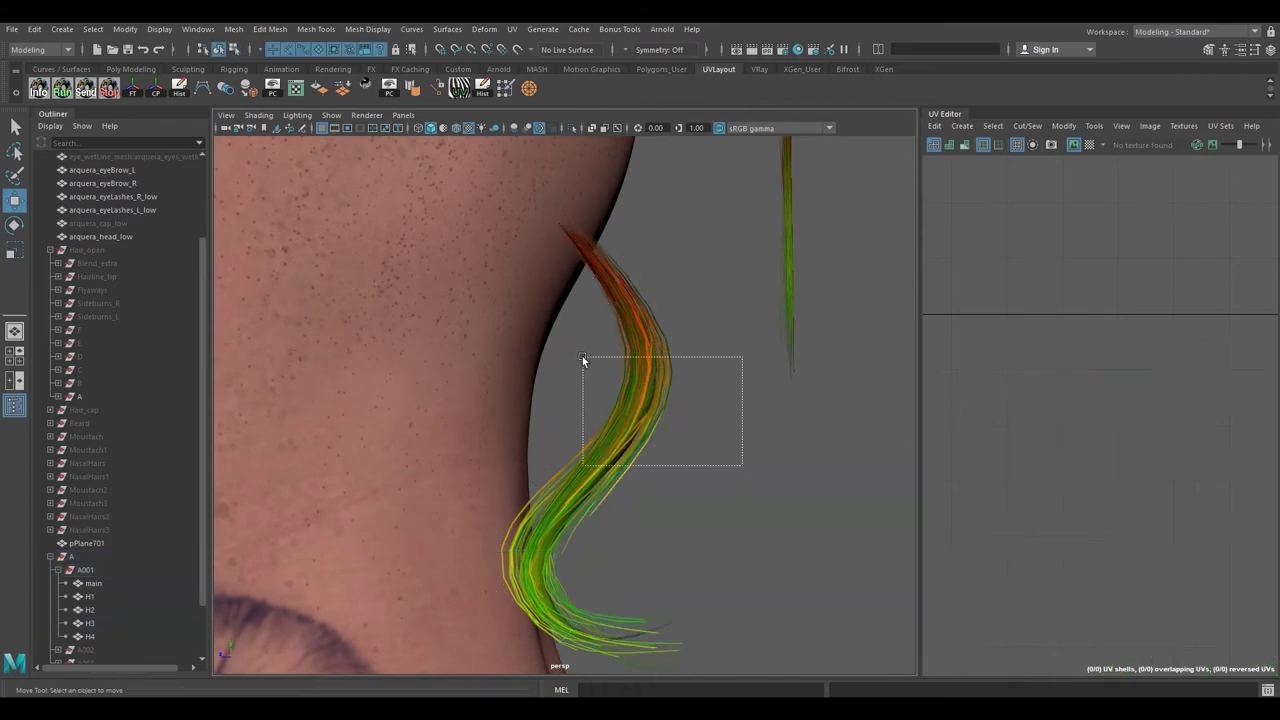
pyautogui.moveTo(582, 356); pyautogui.dragTo(582, 356)
pyautogui.keyDown('alt'); pyautogui.moveTo(674, 420); pyautogui.dragTo(720, 459); pyautogui.keyUp('alt')
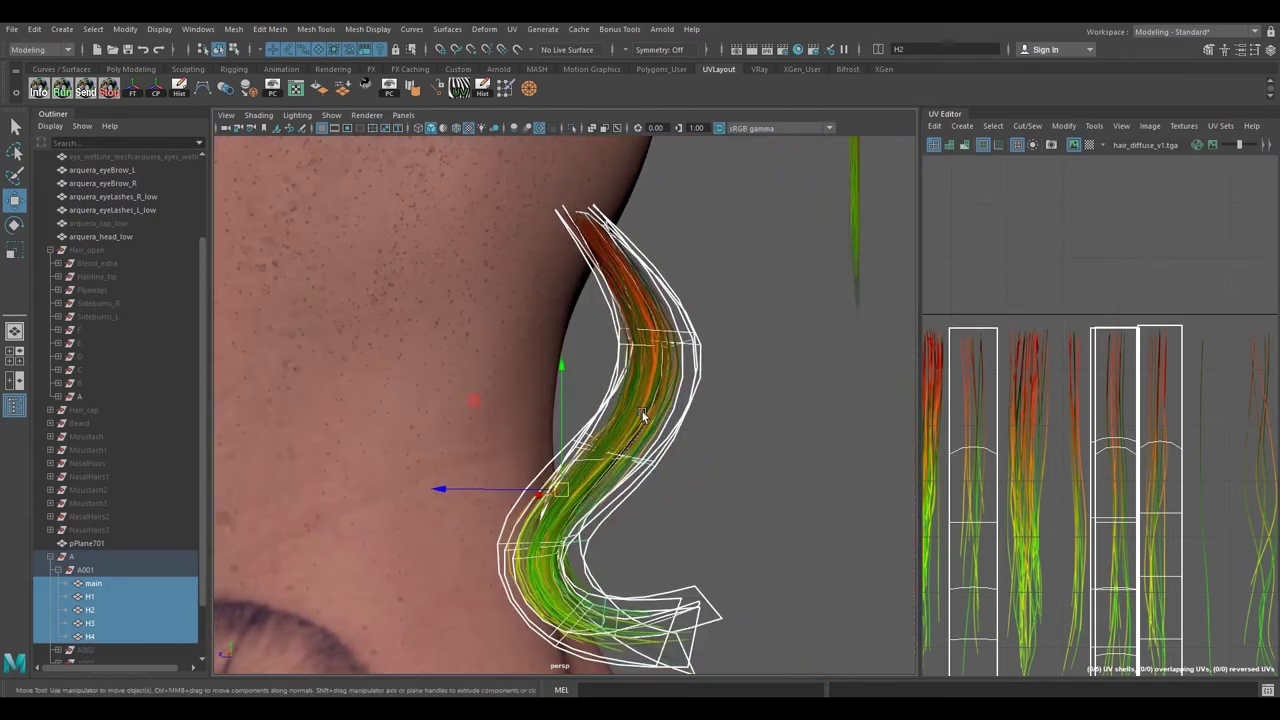
pyautogui.press('F8')
pyautogui.keyDown('alt'); pyautogui.moveTo(643, 412); pyautogui.dragTo(694, 418); pyautogui.keyUp('alt')
pyautogui.moveTo(743, 376); pyautogui.dragTo(579, 291)
pyautogui.moveTo(697, 350)
pyautogui.keyDown('alt'); pyautogui.mouseDown()
pyautogui.moveTo(737, 331)
pyautogui.moveTo(700, 349)
pyautogui.mouseUp(); pyautogui.keyUp('alt')
pyautogui.keyDown('alt'); pyautogui.moveTo(717, 410); pyautogui.dragTo(678, 460); pyautogui.keyUp('alt')
pyautogui.moveTo(654, 346); pyautogui.dragTo(720, 327, button='right')
pyautogui.click(788, 387)
# - Check cards H4 and H3, then duplicate the main card and name the copy H5
pyautogui.keyDown('alt'); pyautogui.moveTo(788, 387); pyautogui.dragTo(794, 428); pyautogui.keyUp('alt')
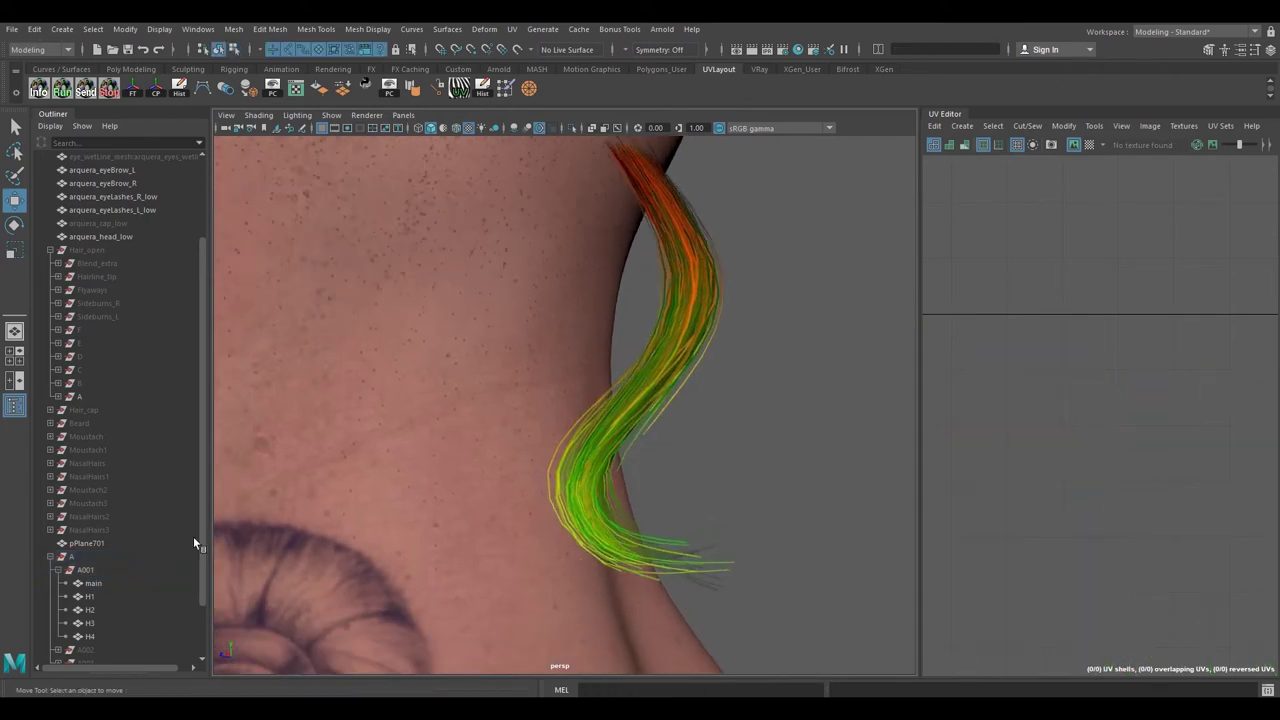
pyautogui.click(88, 636)
pyautogui.click(90, 623)
pyautogui.keyDown('alt'); pyautogui.moveTo(720, 440); pyautogui.dragTo(634, 494); pyautogui.keyUp('alt')
pyautogui.click(93, 583)
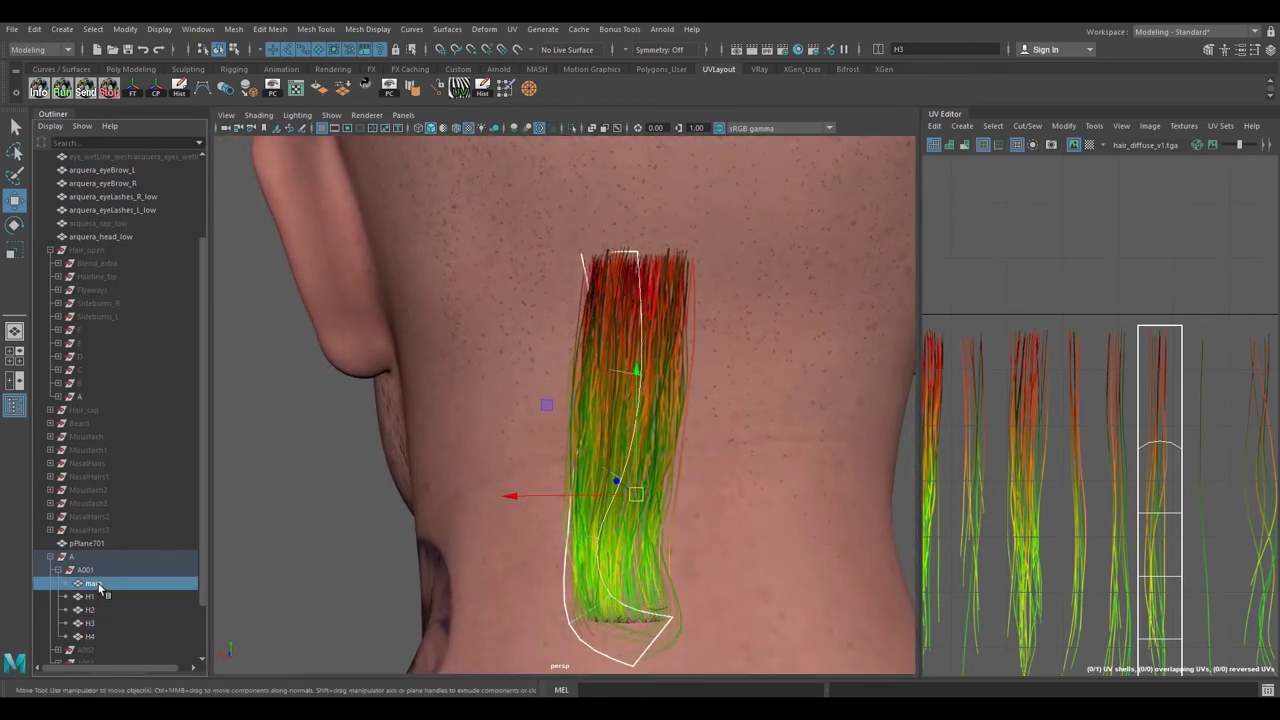
pyautogui.hotkey('ctrl', 'd')
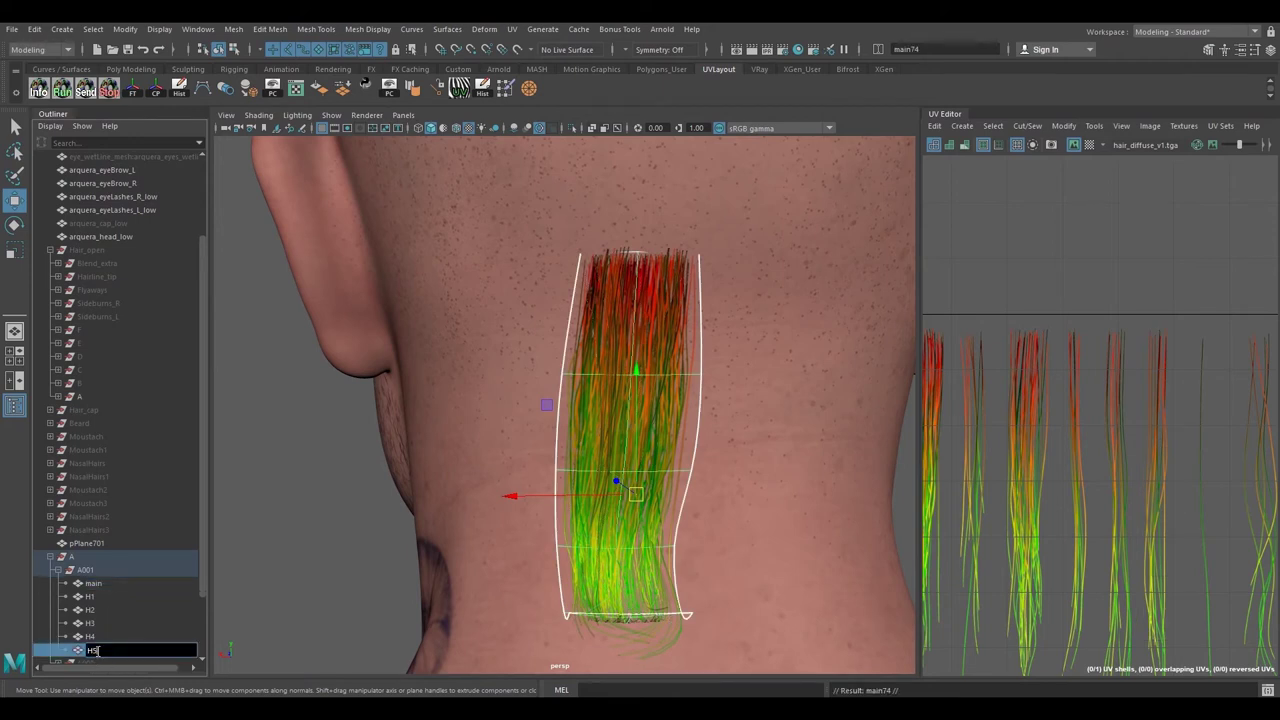
# - Select the left column of faces on the H5 card and delete it to make a narrow card
pyautogui.keyDown('alt'); pyautogui.moveTo(1019, 414); pyautogui.dragTo(1152, 366, button='middle'); pyautogui.keyUp('alt')
pyautogui.keyDown('alt'); pyautogui.moveTo(1152, 366); pyautogui.dragTo(1120, 371, button='right'); pyautogui.keyUp('alt')
pyautogui.keyDown('alt'); pyautogui.moveTo(1120, 371); pyautogui.dragTo(1154, 369, button='middle'); pyautogui.keyUp('alt')
pyautogui.moveTo(1050, 384); pyautogui.dragTo(1094, 387, button='right')
pyautogui.keyDown('alt'); pyautogui.moveTo(1079, 380); pyautogui.dragTo(1080, 384, button='middle'); pyautogui.keyUp('alt')
pyautogui.moveTo(1038, 384); pyautogui.dragTo(1035, 422, button='right')
pyautogui.keyDown('alt'); pyautogui.moveTo(592, 402); pyautogui.dragTo(617, 403, button='right'); pyautogui.keyUp('alt')
pyautogui.moveTo(617, 403)
pyautogui.keyDown('alt'); pyautogui.mouseDown(button='middle')
pyautogui.moveTo(628, 419)
pyautogui.moveTo(630, 405)
pyautogui.mouseUp(button='middle'); pyautogui.keyUp('alt')
pyautogui.click(632, 310)
pyautogui.keyDown('shift'); pyautogui.doubleClick(597, 430); pyautogui.keyUp('shift')
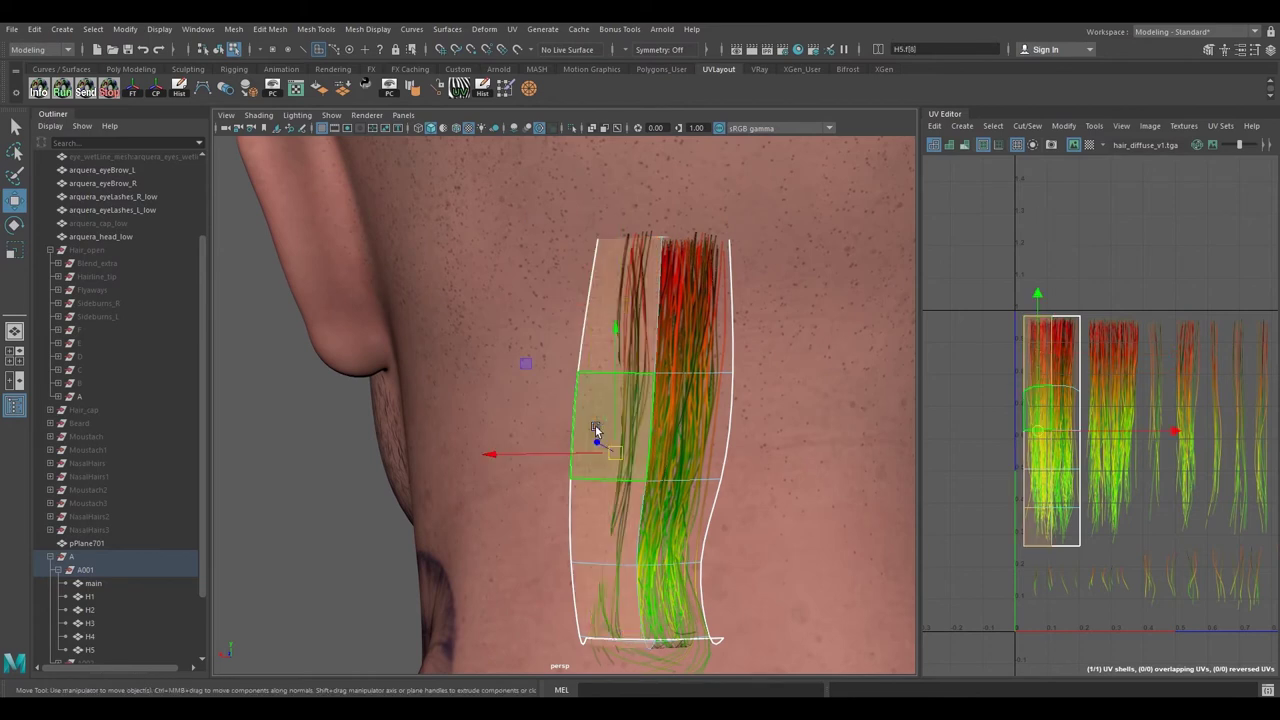
pyautogui.press('Delete')
# - Select all of H5's UVs and move the shell across the hair texture onto another thin strand
pyautogui.keyDown('alt'); pyautogui.moveTo(1132, 405); pyautogui.dragTo(1123, 387, button='middle'); pyautogui.keyUp('alt')
pyautogui.moveTo(1052, 368); pyautogui.dragTo(1080, 361, button='right')
pyautogui.moveTo(1121, 535); pyautogui.dragTo(1122, 532)
pyautogui.keyDown('alt'); pyautogui.moveTo(1122, 447); pyautogui.dragTo(1069, 421, button='middle'); pyautogui.keyUp('alt')
pyautogui.moveTo(1069, 419); pyautogui.dragTo(1264, 440)
pyautogui.keyDown('alt'); pyautogui.moveTo(1238, 440); pyautogui.dragTo(1066, 440, button='middle'); pyautogui.keyUp('alt')
pyautogui.keyDown('alt'); pyautogui.moveTo(1066, 440); pyautogui.dragTo(1097, 452, button='right'); pyautogui.keyUp('alt')
pyautogui.keyDown('alt'); pyautogui.moveTo(1002, 426); pyautogui.dragTo(1066, 454, button='middle'); pyautogui.keyUp('alt')
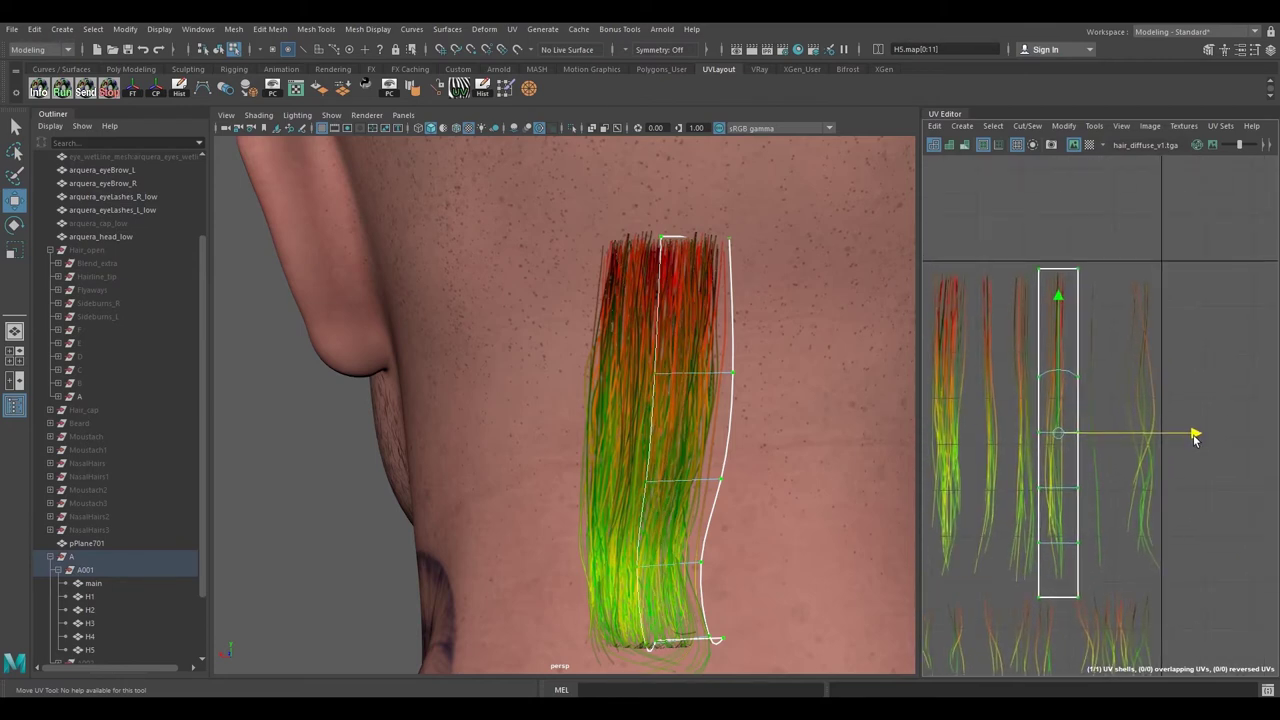
pyautogui.scroll(1, 1147, 447)
pyautogui.keyDown('alt'); pyautogui.moveTo(1005, 343); pyautogui.dragTo(1023, 383, button='middle'); pyautogui.keyUp('alt')
pyautogui.keyDown('alt'); pyautogui.moveTo(1023, 383); pyautogui.dragTo(1065, 396, button='right'); pyautogui.keyUp('alt')
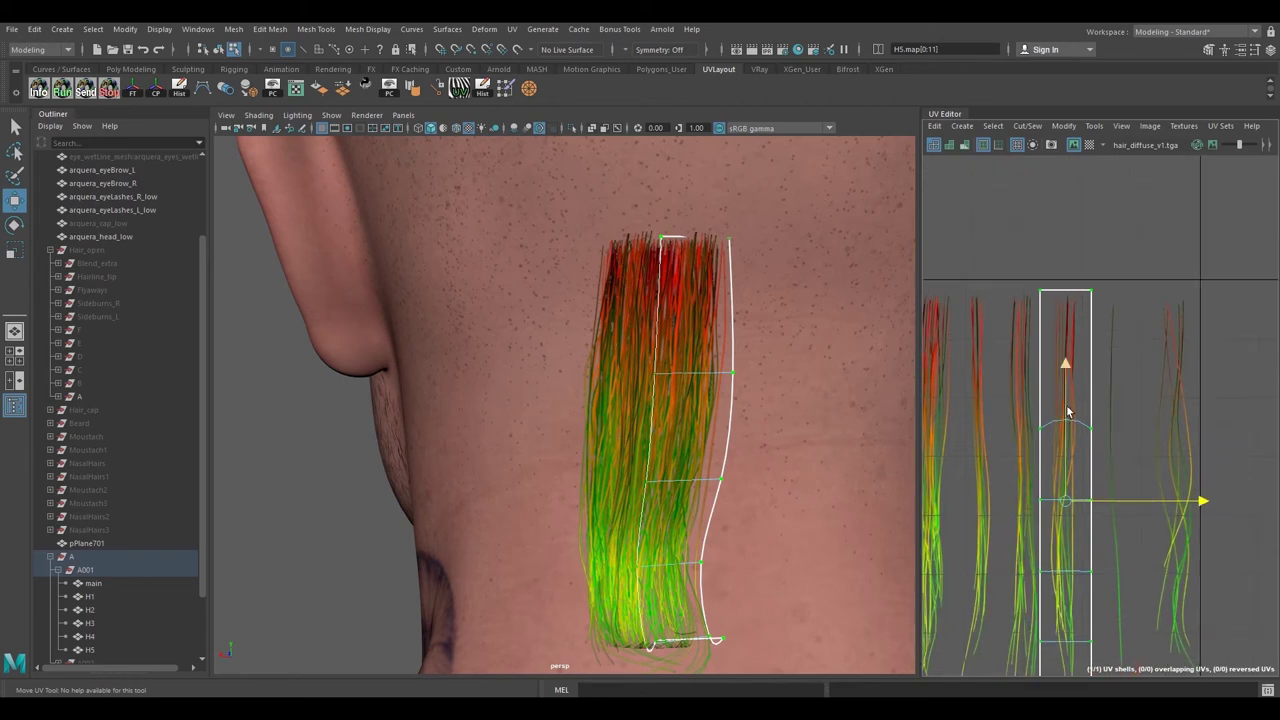
pyautogui.keyDown('alt'); pyautogui.moveTo(1069, 406); pyautogui.dragTo(1065, 415, button='middle'); pyautogui.keyUp('alt')
# - Adjust the top, bottom and second-to-last rows of H5's UV shell to fit the strand's length
pyautogui.moveTo(1087, 298); pyautogui.dragTo(1035, 298, button='right')
pyautogui.moveTo(1140, 338); pyautogui.dragTo(1140, 338)
pyautogui.keyDown('alt'); pyautogui.moveTo(1074, 406); pyautogui.dragTo(1055, 244, button='middle'); pyautogui.keyUp('alt')
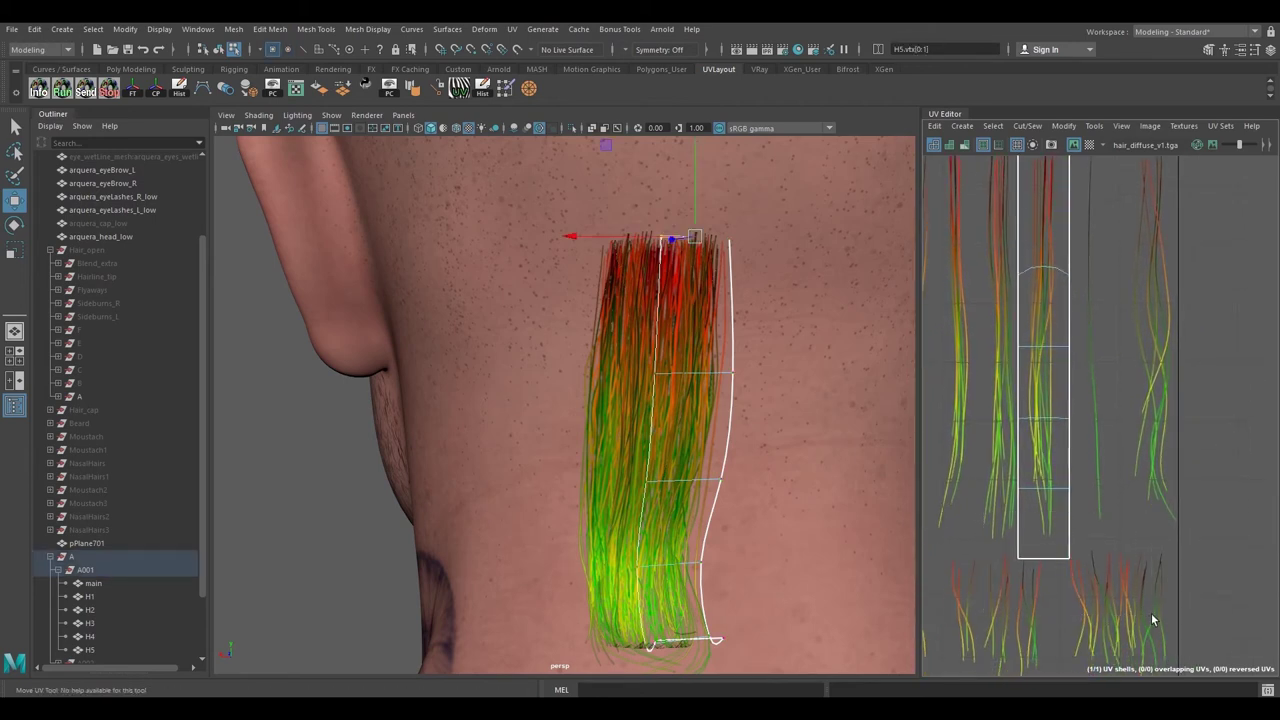
pyautogui.keyDown('alt'); pyautogui.moveTo(1031, 532); pyautogui.dragTo(1081, 563, button='right'); pyautogui.keyUp('alt')
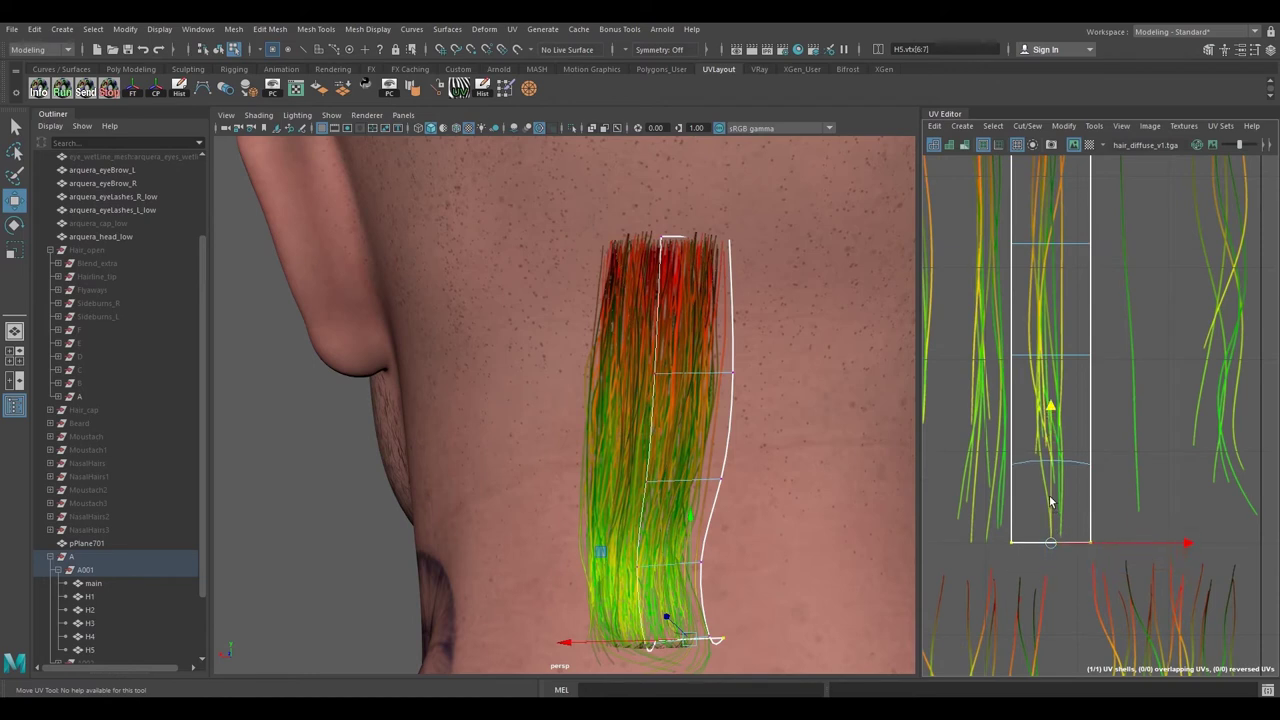
pyautogui.moveTo(997, 448); pyautogui.dragTo(1134, 486)
pyautogui.keyDown('alt'); pyautogui.moveTo(1051, 408); pyautogui.dragTo(1046, 426, button='middle'); pyautogui.keyUp('alt')
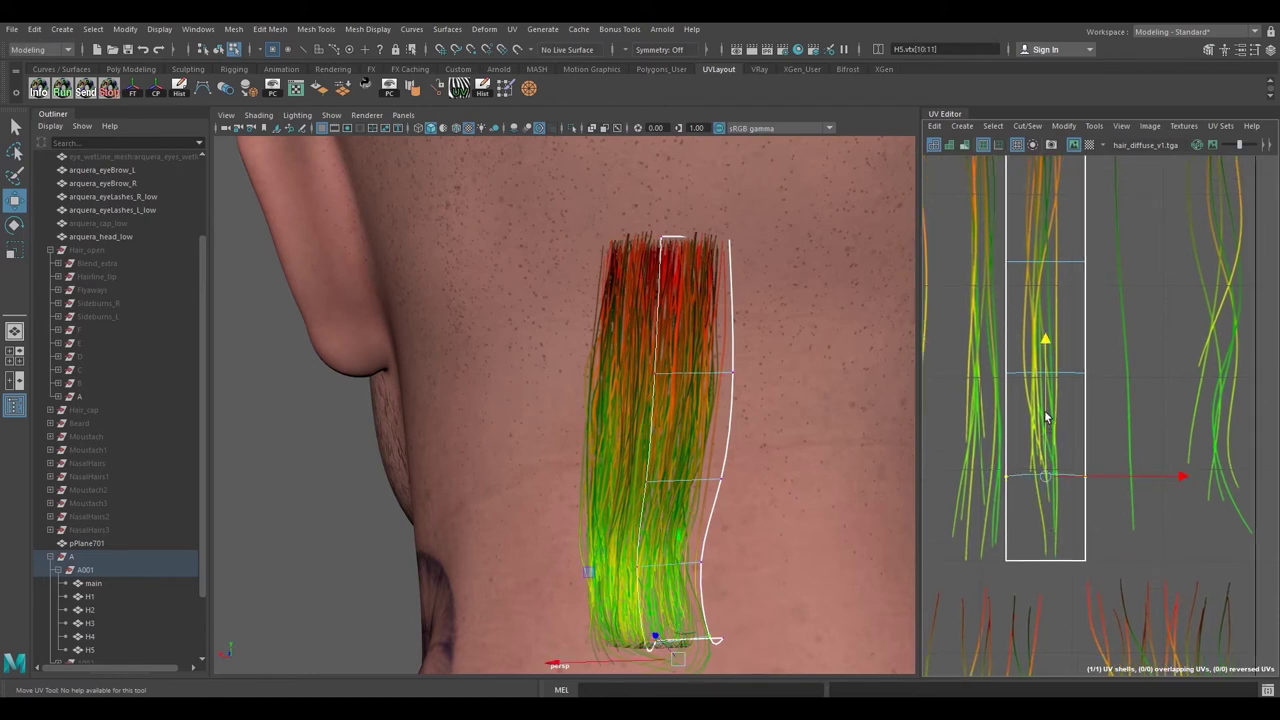
# - Select H5's whole UV shell, scale it narrower horizontally and centre it over the thin strand
pyautogui.keyDown('alt'); pyautogui.moveTo(1050, 415); pyautogui.dragTo(943, 320, button='right'); pyautogui.keyUp('alt')
pyautogui.keyDown('alt'); pyautogui.moveTo(943, 320); pyautogui.dragTo(945, 402, button='middle'); pyautogui.keyUp('alt')
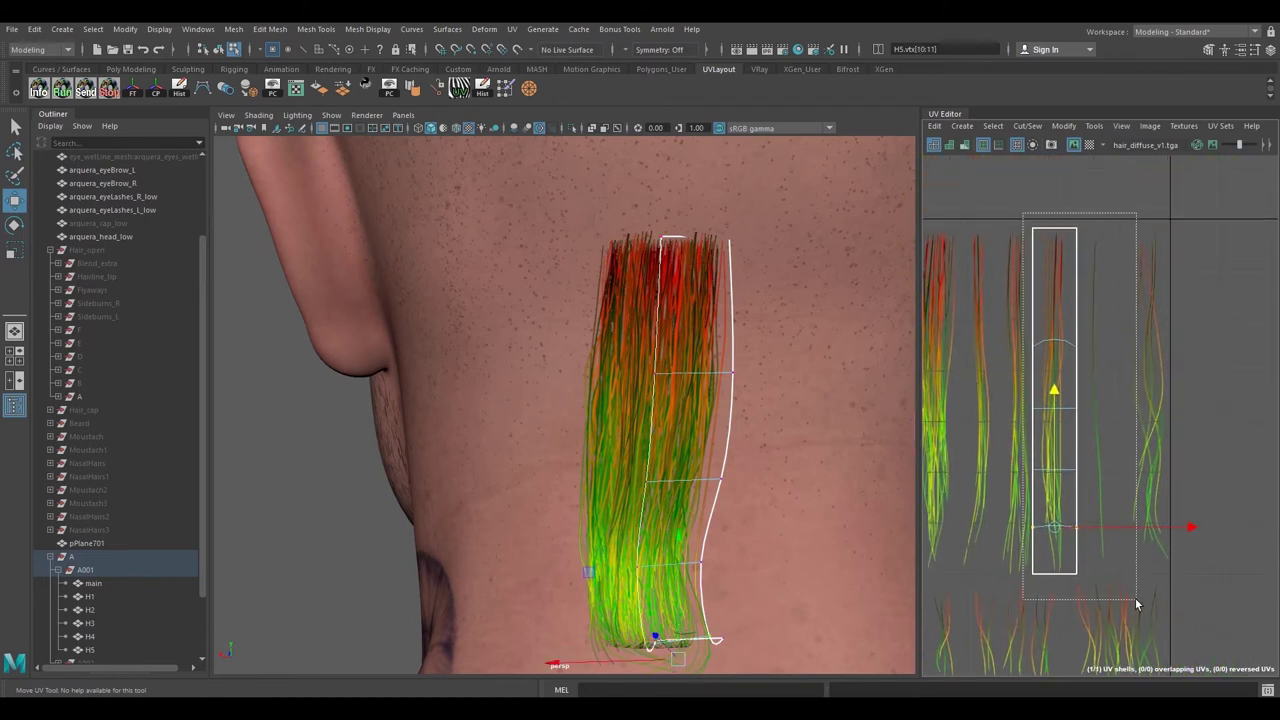
pyautogui.moveTo(1136, 603); pyautogui.dragTo(1136, 603)
pyautogui.keyDown('alt'); pyautogui.moveTo(1097, 524); pyautogui.dragTo(1092, 538, button='middle'); pyautogui.keyUp('alt')
pyautogui.keyDown('alt'); pyautogui.moveTo(1105, 479); pyautogui.dragTo(1095, 508, button='middle'); pyautogui.keyUp('alt')
pyautogui.keyDown('alt'); pyautogui.moveTo(1095, 508); pyautogui.dragTo(1143, 494, button='right'); pyautogui.keyUp('alt')
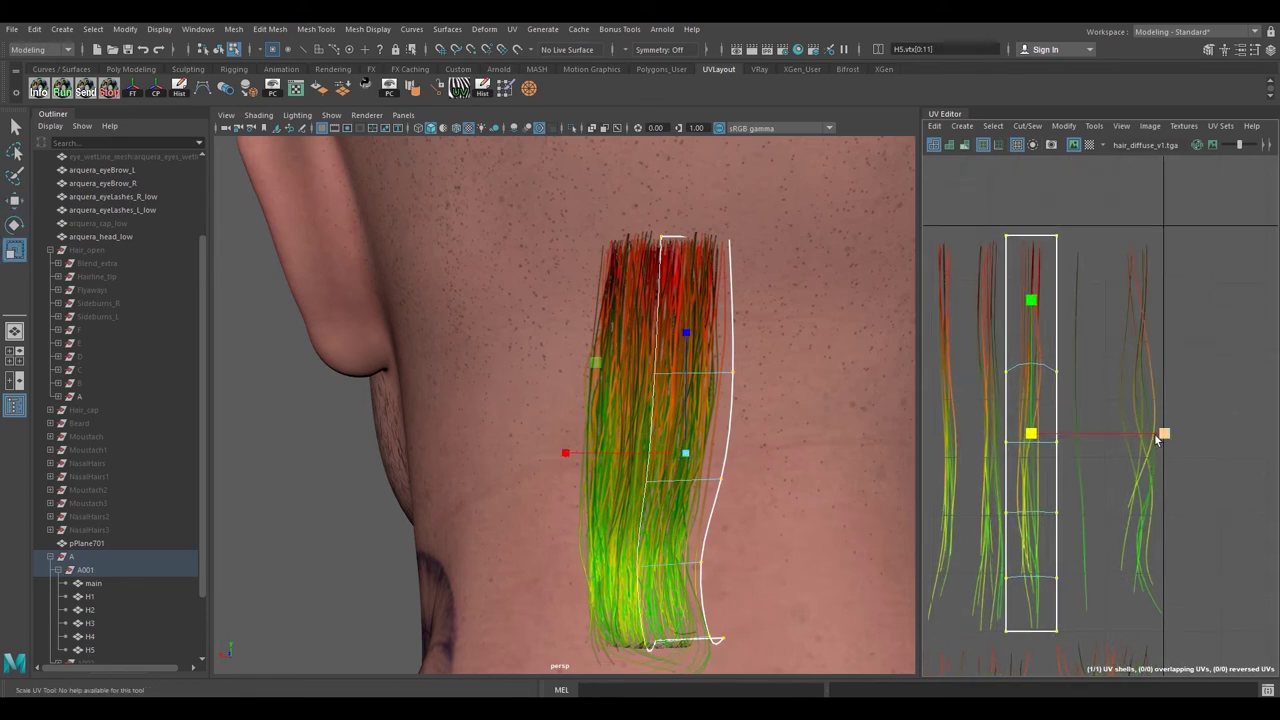
pyautogui.moveTo(1161, 434); pyautogui.dragTo(1137, 434)
pyautogui.press('w')
pyautogui.keyDown('alt'); pyautogui.moveTo(1167, 434); pyautogui.dragTo(1172, 443, button='middle'); pyautogui.keyUp('alt')
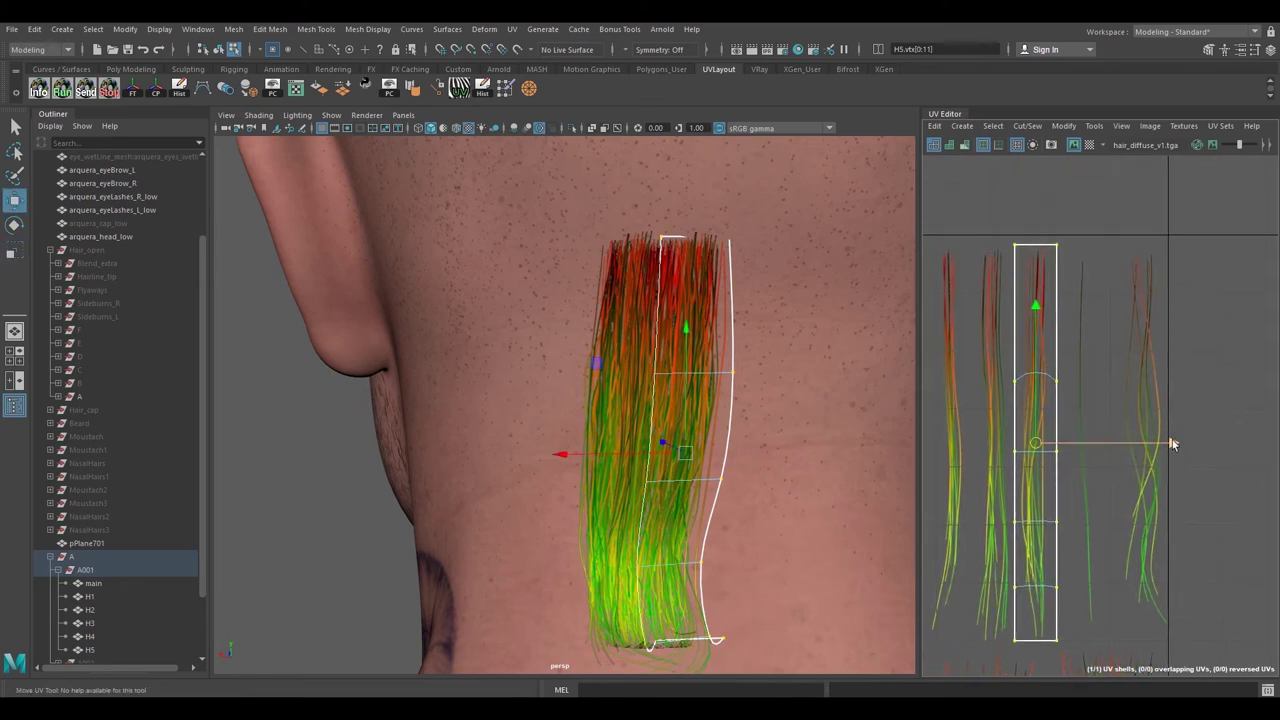
pyautogui.moveTo(1172, 443); pyautogui.dragTo(1171, 445)
pyautogui.keyDown('alt'); pyautogui.moveTo(1065, 459); pyautogui.dragTo(1059, 470, button='middle'); pyautogui.keyUp('alt')
pyautogui.press('r')
pyautogui.press('w')
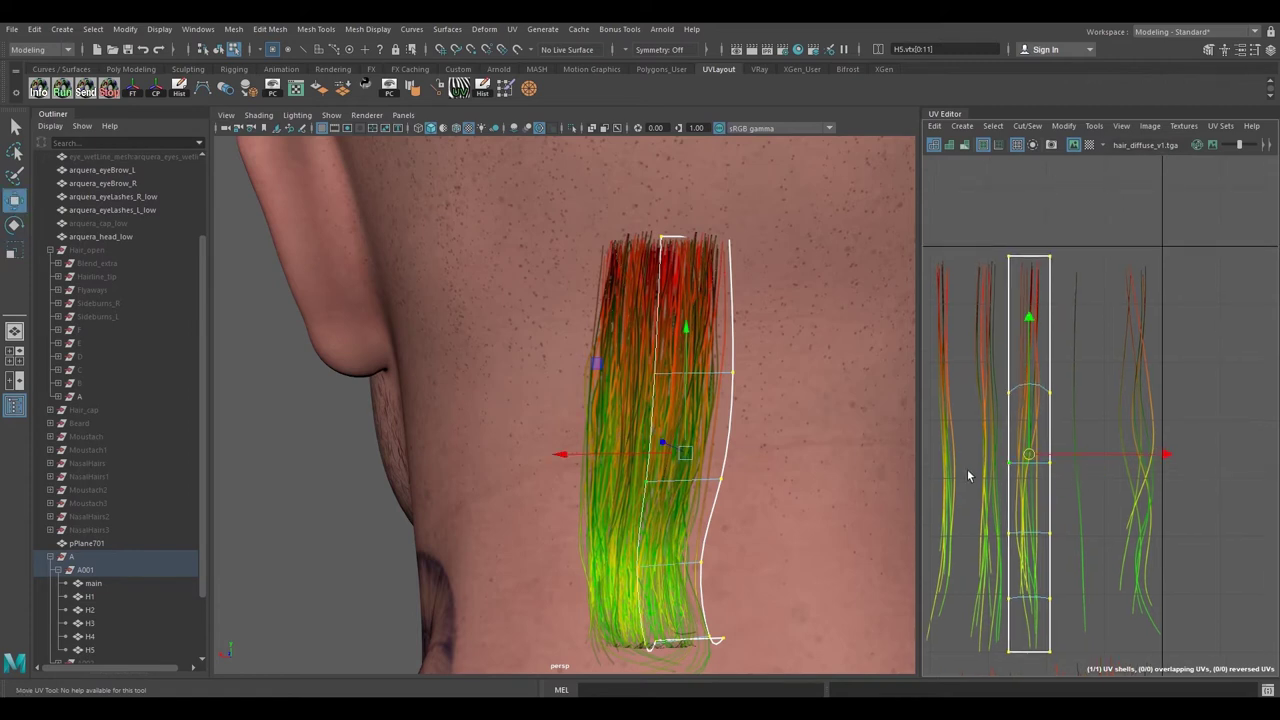
pyautogui.keyDown('alt'); pyautogui.moveTo(977, 477); pyautogui.dragTo(986, 498, button='middle'); pyautogui.keyUp('alt')
# - Switch H5 to vertex selection, then rotate and reposition the card's top row of vertices
pyautogui.moveTo(1029, 405); pyautogui.dragTo(979, 399, button='right')
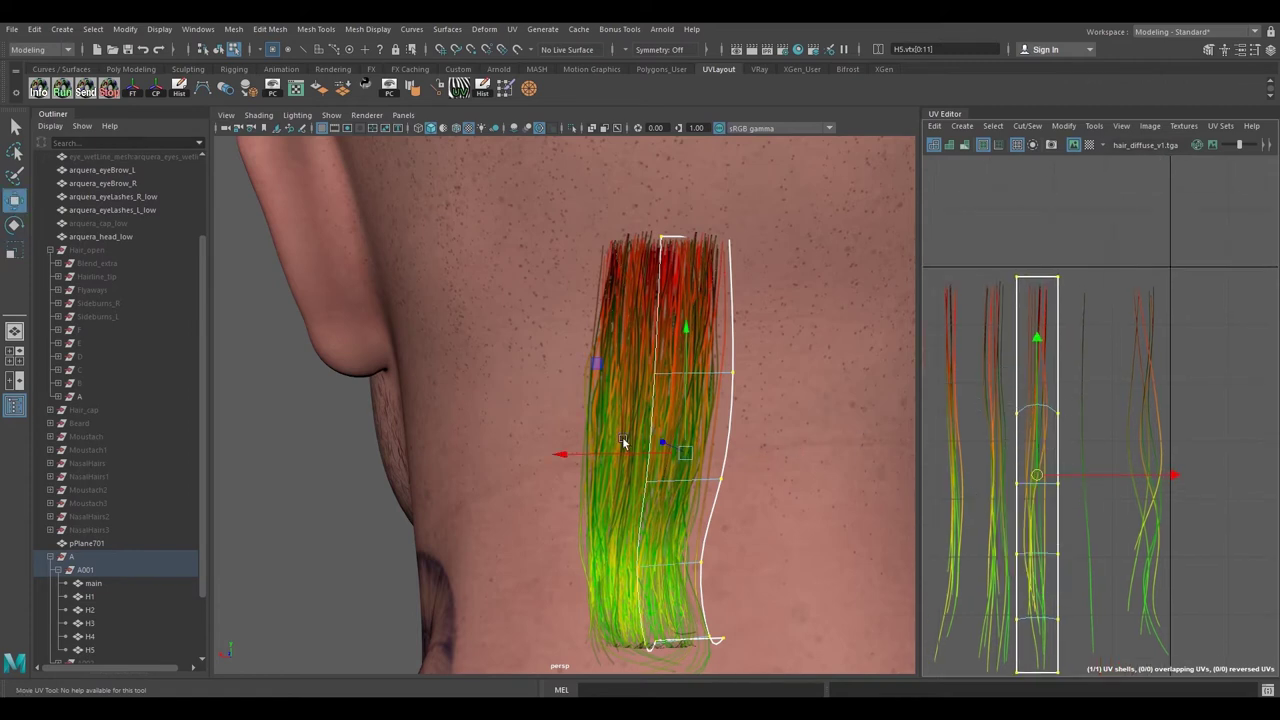
pyautogui.keyDown('alt'); pyautogui.moveTo(623, 442); pyautogui.dragTo(660, 440); pyautogui.keyUp('alt')
pyautogui.moveTo(614, 380); pyautogui.dragTo(799, 433)
pyautogui.hotkey('ctrl', 'z')
pyautogui.moveTo(803, 347); pyautogui.dragTo(647, 426)
pyautogui.press('e')
pyautogui.keyDown('alt'); pyautogui.moveTo(674, 320); pyautogui.dragTo(668, 330); pyautogui.keyUp('alt')
pyautogui.moveTo(618, 262); pyautogui.dragTo(755, 322)
pyautogui.keyDown('alt'); pyautogui.moveTo(755, 320); pyautogui.dragTo(720, 392); pyautogui.keyUp('alt')
pyautogui.press('w')
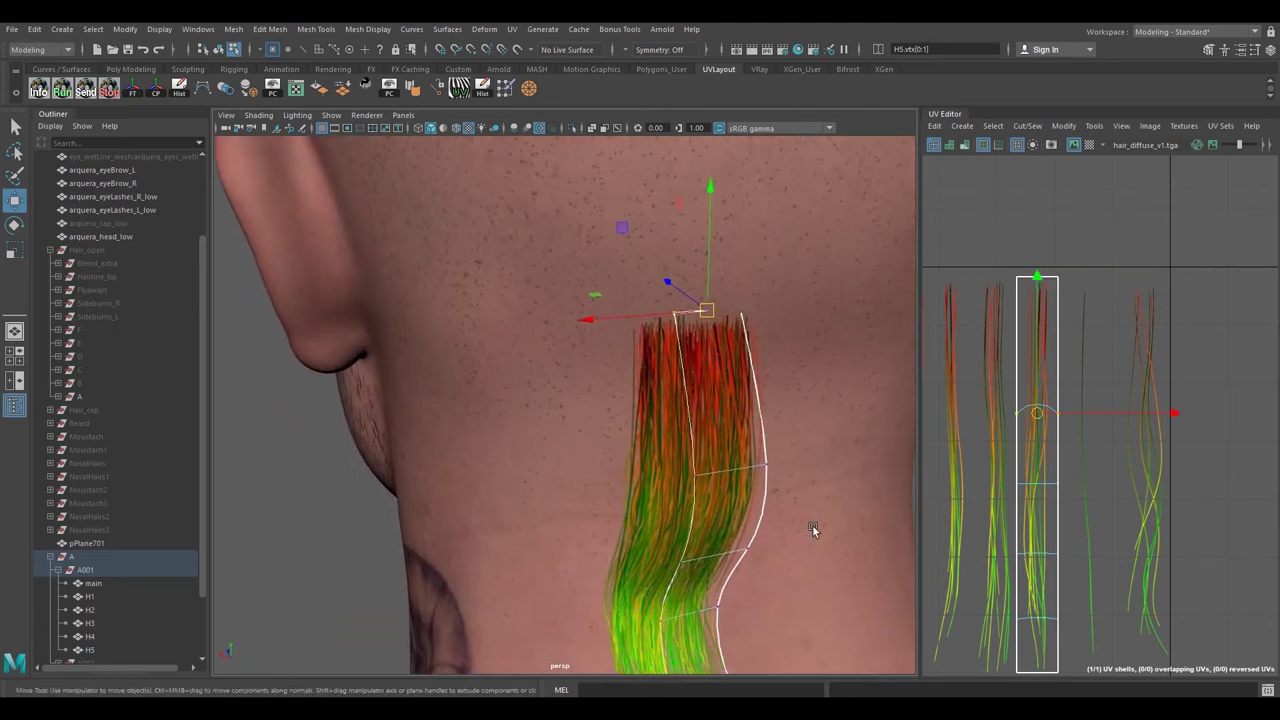
pyautogui.press('e')
# - Rotate H5's second row of vertices and move it outward from the neck
pyautogui.keyDown('alt'); pyautogui.moveTo(812, 520); pyautogui.dragTo(649, 386); pyautogui.keyUp('alt')
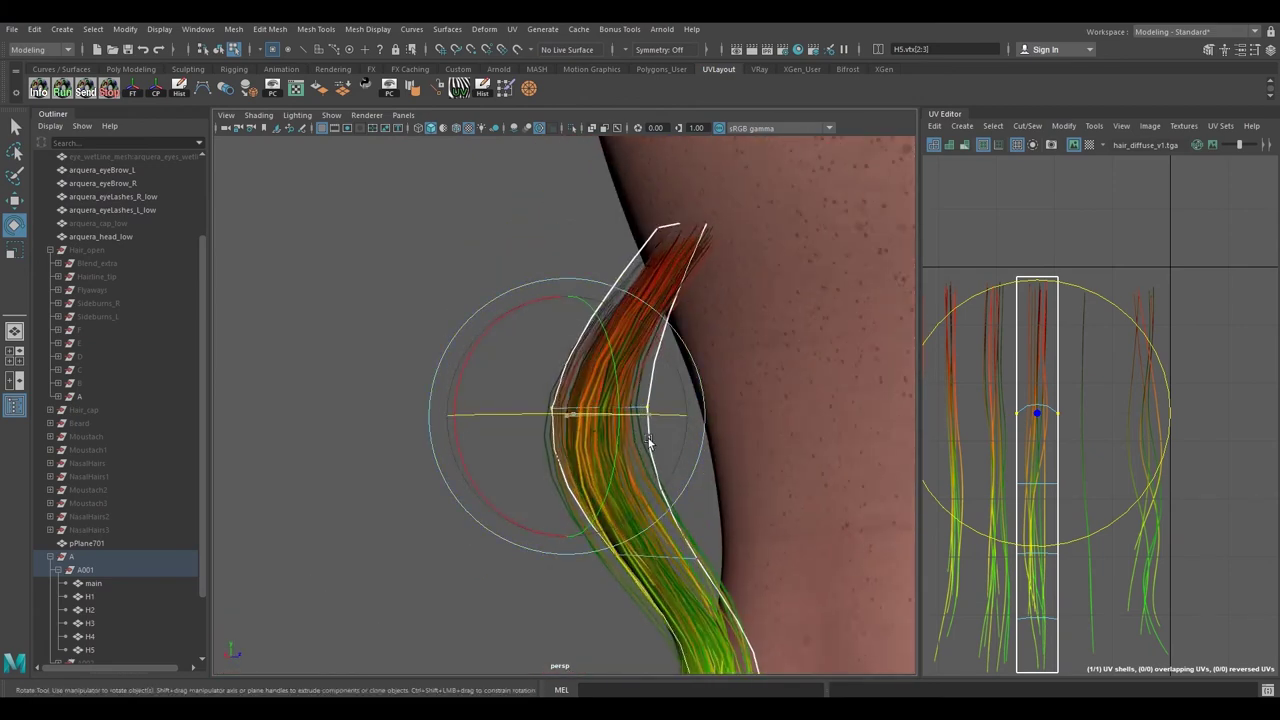
pyautogui.press('w')
pyautogui.keyDown('alt'); pyautogui.moveTo(649, 441); pyautogui.dragTo(593, 434); pyautogui.keyUp('alt')
pyautogui.moveTo(498, 396); pyautogui.dragTo(480, 392)
pyautogui.keyDown('alt'); pyautogui.moveTo(598, 509); pyautogui.dragTo(600, 392, button='middle'); pyautogui.keyUp('alt')
# - Rotate and move H5's third row of vertices, checking the card's shape without textures
pyautogui.moveTo(671, 473); pyautogui.dragTo(724, 485)
pyautogui.press('e')
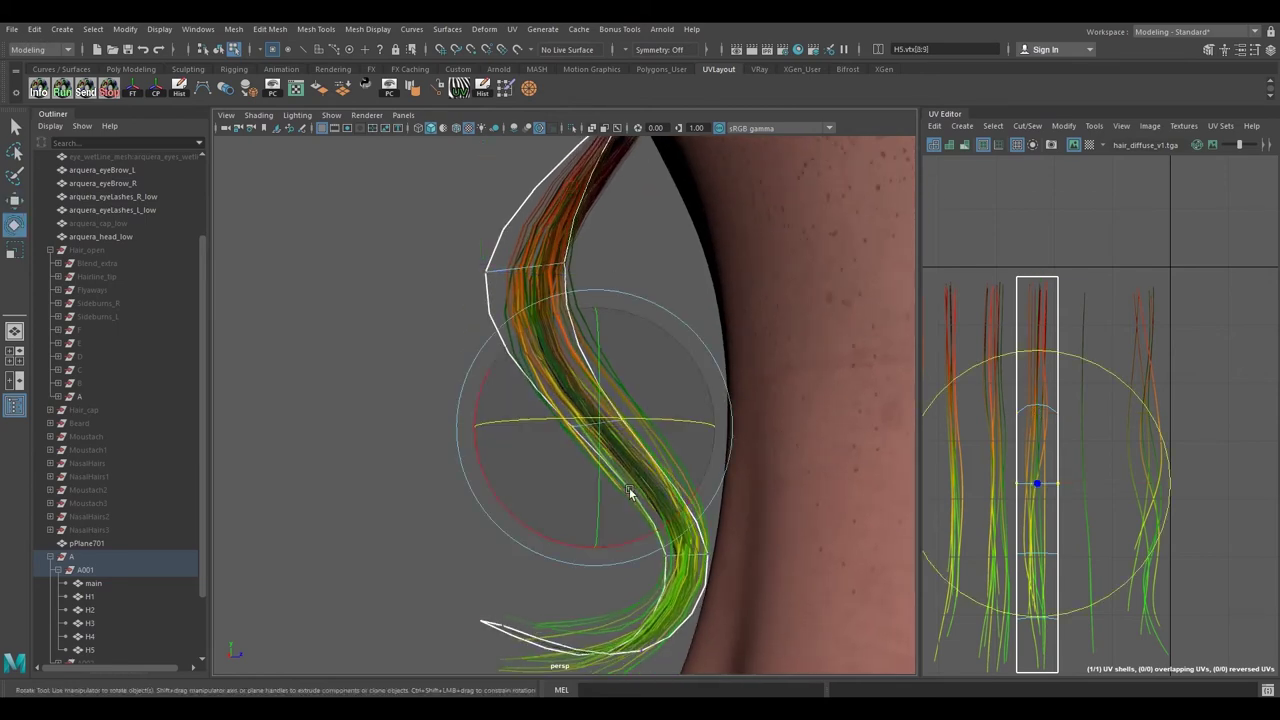
pyautogui.keyDown('alt'); pyautogui.moveTo(629, 487); pyautogui.dragTo(620, 483); pyautogui.keyUp('alt')
pyautogui.moveTo(620, 478)
pyautogui.mouseDown()
pyautogui.moveTo(648, 452)
pyautogui.moveTo(662, 490)
pyautogui.moveTo(660, 474)
pyautogui.moveTo(698, 434)
pyautogui.moveTo(697, 456)
pyautogui.moveTo(740, 423)
pyautogui.moveTo(714, 403)
pyautogui.moveTo(693, 296)
pyautogui.moveTo(705, 290)
pyautogui.mouseUp()
pyautogui.press('w')
pyautogui.press('5')
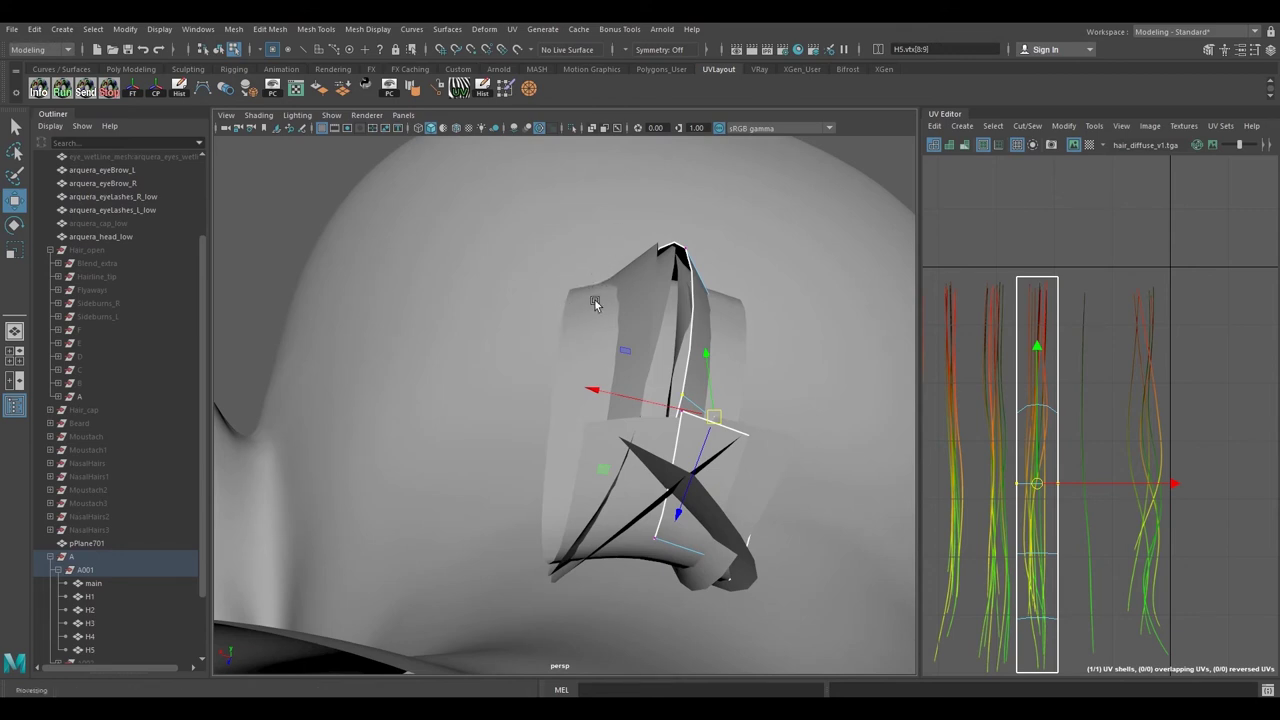
pyautogui.moveTo(580, 320)
pyautogui.keyDown('alt'); pyautogui.mouseDown()
pyautogui.moveTo(649, 357)
pyautogui.moveTo(638, 399)
pyautogui.moveTo(590, 380)
pyautogui.moveTo(638, 374)
pyautogui.moveTo(641, 385)
pyautogui.moveTo(660, 369)
pyautogui.moveTo(609, 403)
pyautogui.moveTo(609, 374)
pyautogui.moveTo(665, 431)
pyautogui.moveTo(591, 420)
pyautogui.moveTo(605, 415)
pyautogui.moveTo(560, 443)
pyautogui.moveTo(692, 374)
pyautogui.mouseUp(); pyautogui.keyUp('alt')
pyautogui.press('6')
pyautogui.press('e')
pyautogui.press('w')
# - Rotate and reposition H5's lower vertex rows down to the tip so the card follows the curl
pyautogui.keyDown('alt'); pyautogui.moveTo(692, 374); pyautogui.dragTo(616, 407); pyautogui.keyUp('alt')
pyautogui.moveTo(717, 445); pyautogui.dragTo(645, 416)
pyautogui.press('e')
pyautogui.keyDown('alt'); pyautogui.moveTo(717, 392); pyautogui.dragTo(648, 457); pyautogui.keyUp('alt')
pyautogui.press('w')
pyautogui.press('e')
pyautogui.moveTo(545, 502)
pyautogui.mouseDown()
pyautogui.moveTo(576, 520)
pyautogui.moveTo(547, 484)
pyautogui.mouseUp()
pyautogui.press('w')
pyautogui.press('e')
pyautogui.keyDown('alt'); pyautogui.moveTo(547, 484); pyautogui.dragTo(460, 462); pyautogui.keyUp('alt')
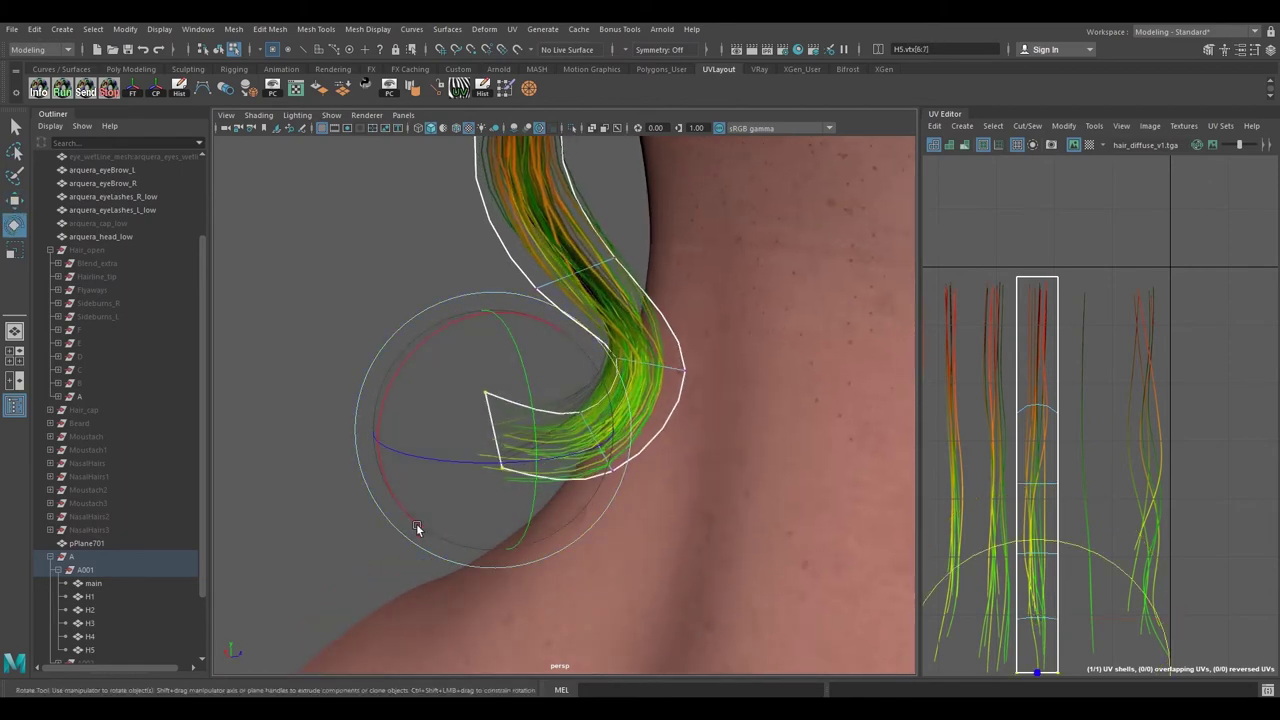
pyautogui.keyDown('alt'); pyautogui.moveTo(418, 525); pyautogui.dragTo(585, 475); pyautogui.keyUp('alt')
pyautogui.press('w')
# - Refine the positions of H5's individual vertex rows from several angles, then return to object selection
pyautogui.moveTo(617, 430); pyautogui.dragTo(559, 469)
pyautogui.keyDown('alt'); pyautogui.moveTo(559, 469); pyautogui.dragTo(597, 456); pyautogui.keyUp('alt')
pyautogui.moveTo(672, 486); pyautogui.dragTo(673, 487)
pyautogui.keyDown('alt'); pyautogui.moveTo(665, 480); pyautogui.dragTo(670, 448); pyautogui.keyUp('alt')
pyautogui.keyDown('alt'); pyautogui.moveTo(671, 450); pyautogui.dragTo(670, 438); pyautogui.keyUp('alt')
pyautogui.moveTo(564, 324); pyautogui.dragTo(673, 381)
pyautogui.keyDown('alt'); pyautogui.moveTo(673, 381); pyautogui.dragTo(629, 351); pyautogui.keyUp('alt')
pyautogui.press('e')
pyautogui.press('w')
pyautogui.moveTo(573, 412); pyautogui.dragTo(653, 453)
pyautogui.keyDown('alt'); pyautogui.moveTo(633, 441); pyautogui.dragTo(546, 486); pyautogui.keyUp('alt')
pyautogui.moveTo(571, 603); pyautogui.dragTo(572, 603)
pyautogui.keyDown('alt'); pyautogui.moveTo(580, 495); pyautogui.dragTo(600, 548); pyautogui.keyUp('alt')
pyautogui.moveTo(536, 496); pyautogui.dragTo(664, 430)
pyautogui.moveTo(588, 346); pyautogui.dragTo(640, 317, button='right')
pyautogui.click(588, 380)
pyautogui.keyDown('alt'); pyautogui.moveTo(588, 380); pyautogui.dragTo(587, 414); pyautogui.keyUp('alt')
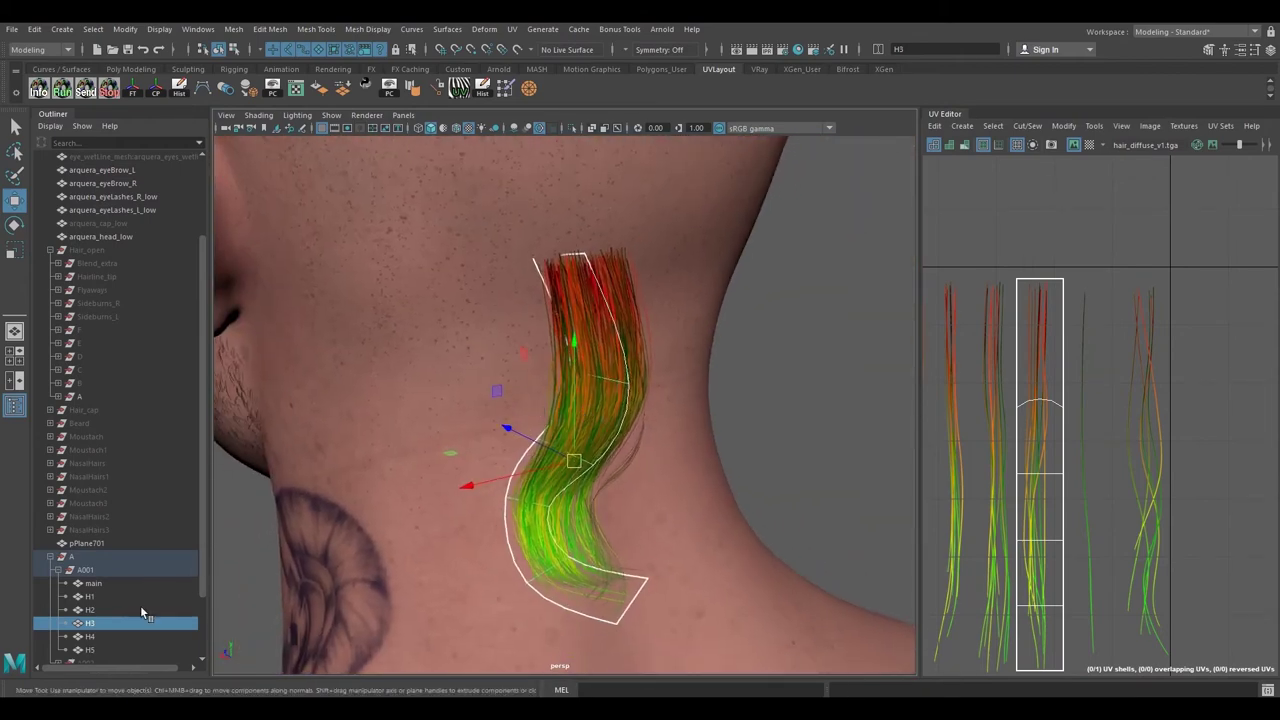
# - Duplicate the main card in group A001 and name the copy H6
pyautogui.click(112, 585)
pyautogui.hotkey('ctrl', 'd')
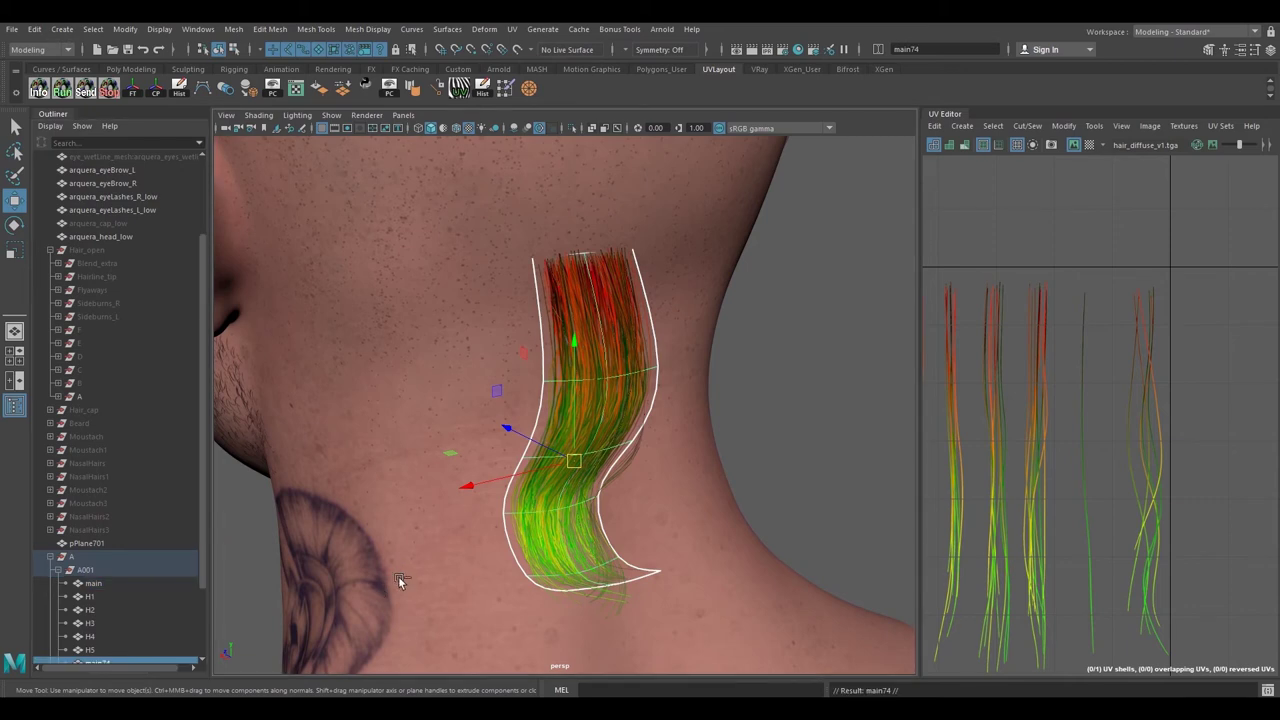
pyautogui.scroll(-3, 110, 630)
pyautogui.doubleClick(101, 571)
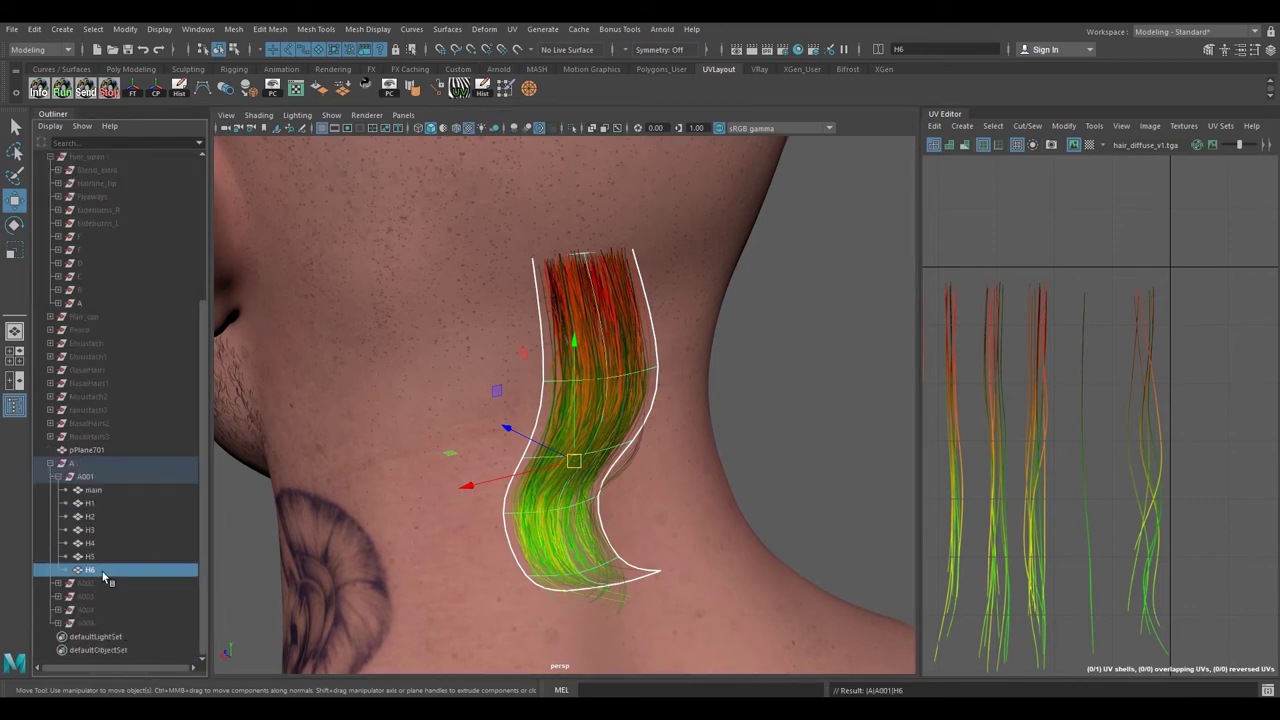
# - Select the right column of faces on the H6 card and delete it to make a narrow card
pyautogui.rightClick(979, 383)
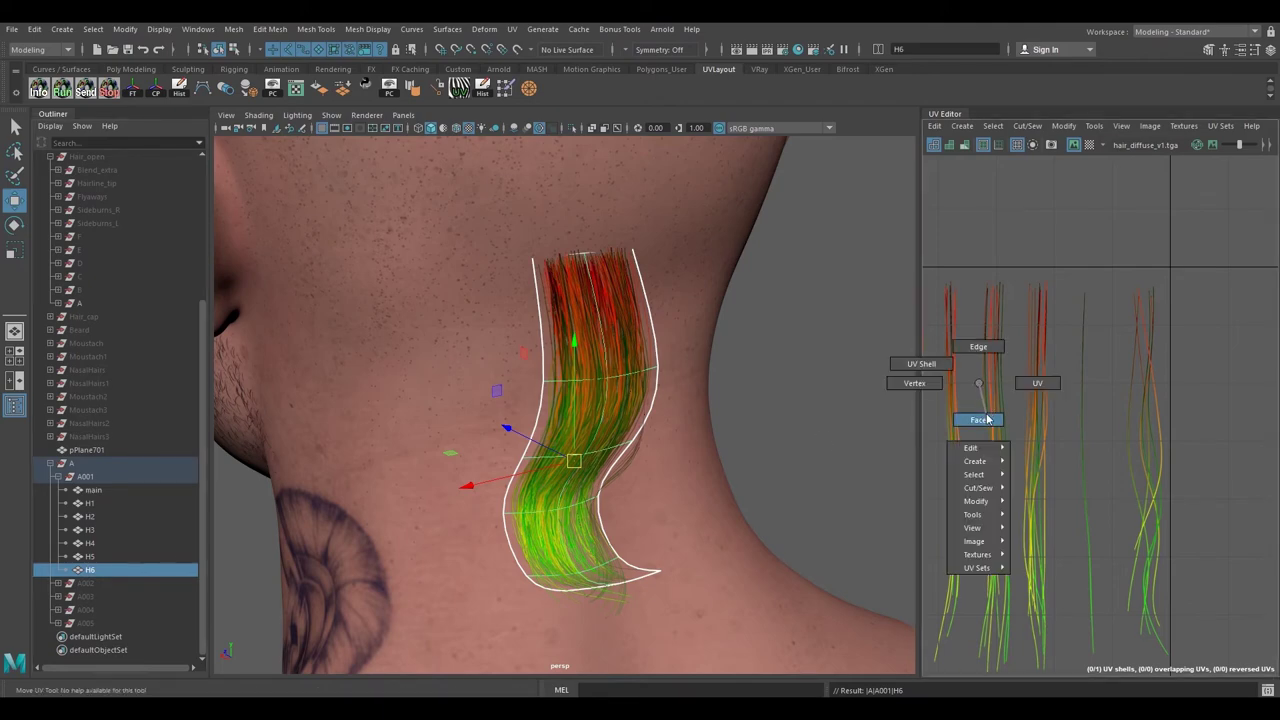
pyautogui.moveTo(988, 419); pyautogui.dragTo(986, 420, button='right')
pyautogui.keyDown('alt'); pyautogui.moveTo(785, 440); pyautogui.dragTo(688, 421); pyautogui.keyUp('alt')
pyautogui.keyDown('alt'); pyautogui.moveTo(688, 421); pyautogui.dragTo(580, 450, button='right'); pyautogui.keyUp('alt')
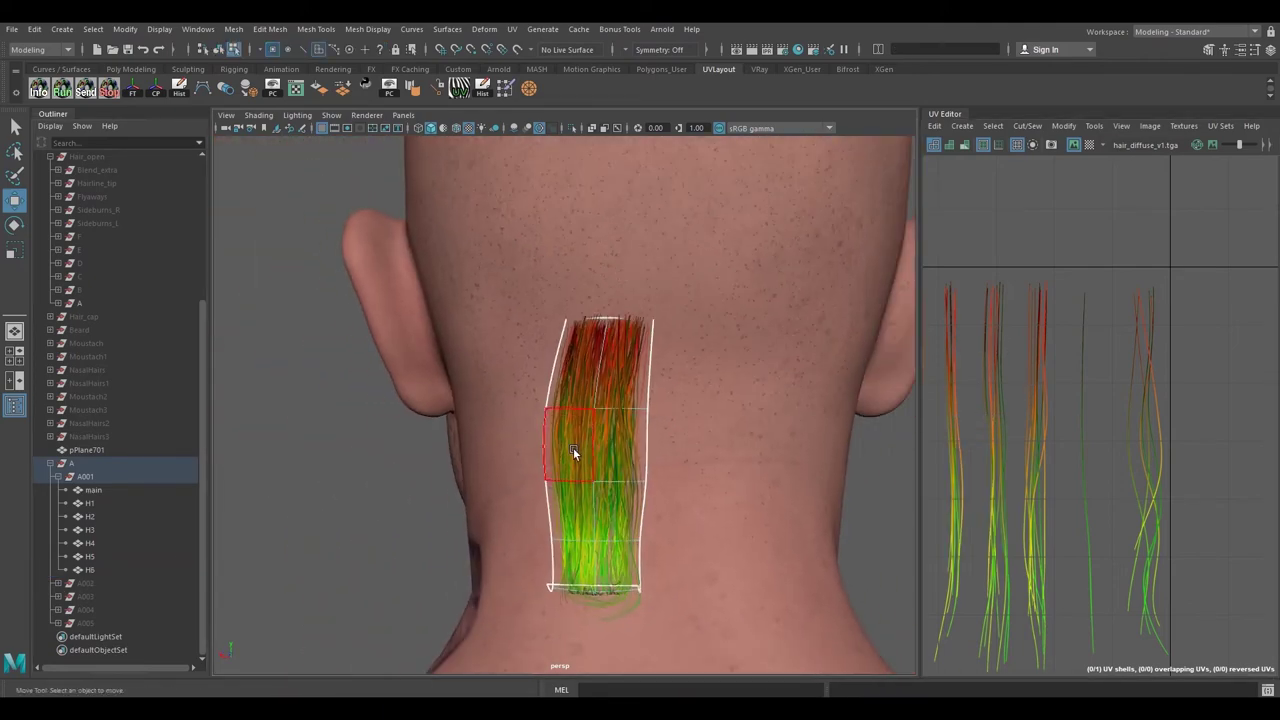
pyautogui.click(91, 570)
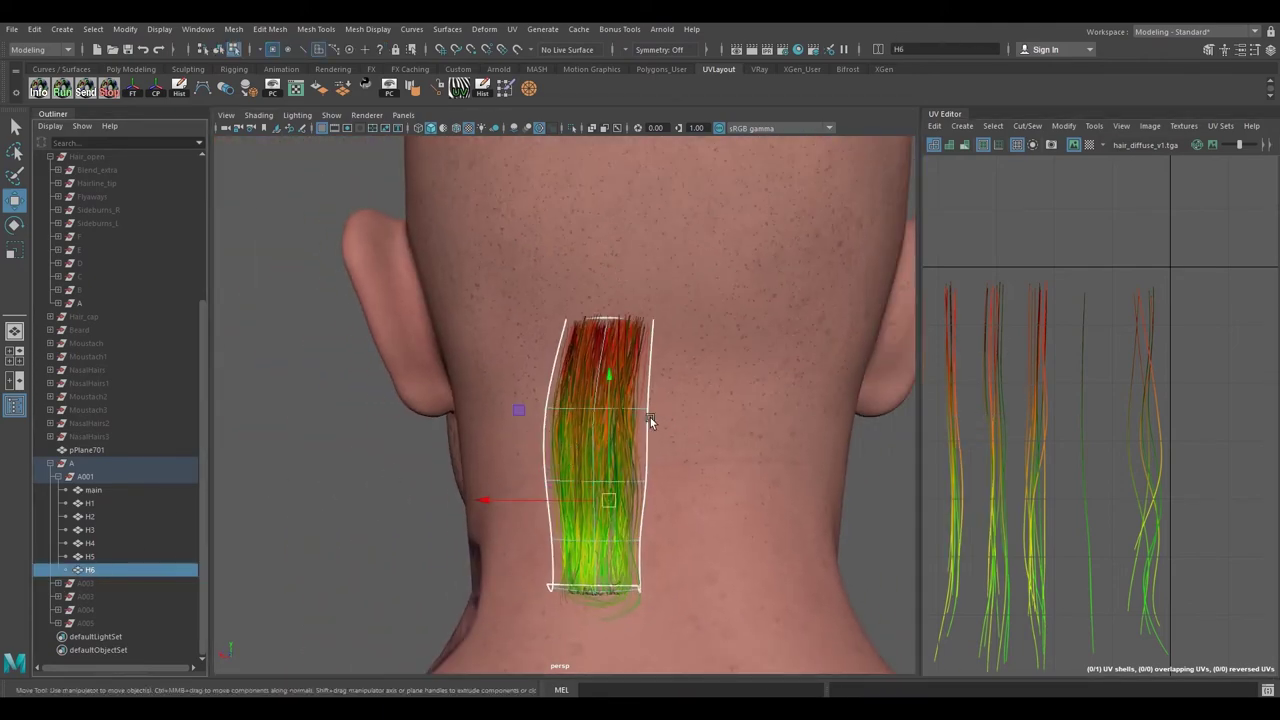
pyautogui.moveTo(648, 408); pyautogui.dragTo(640, 382, button='right')
pyautogui.click(628, 442)
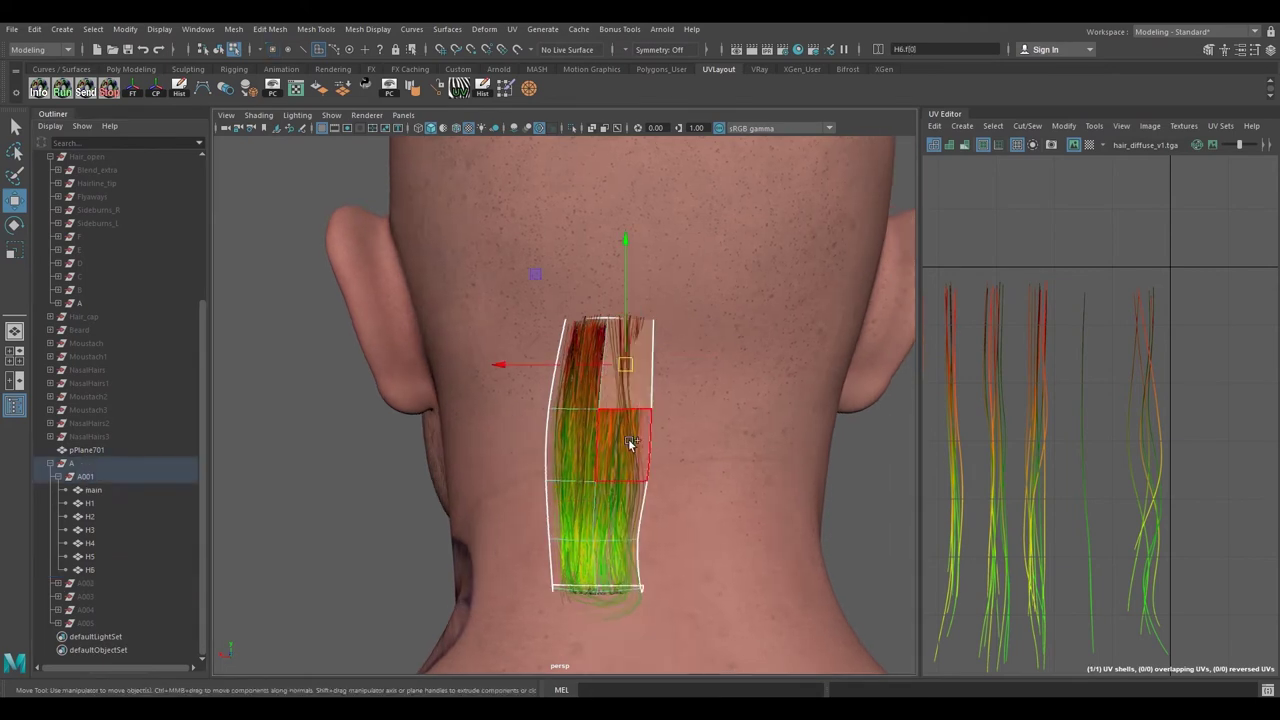
pyautogui.click(628, 442)
pyautogui.click(744, 451)
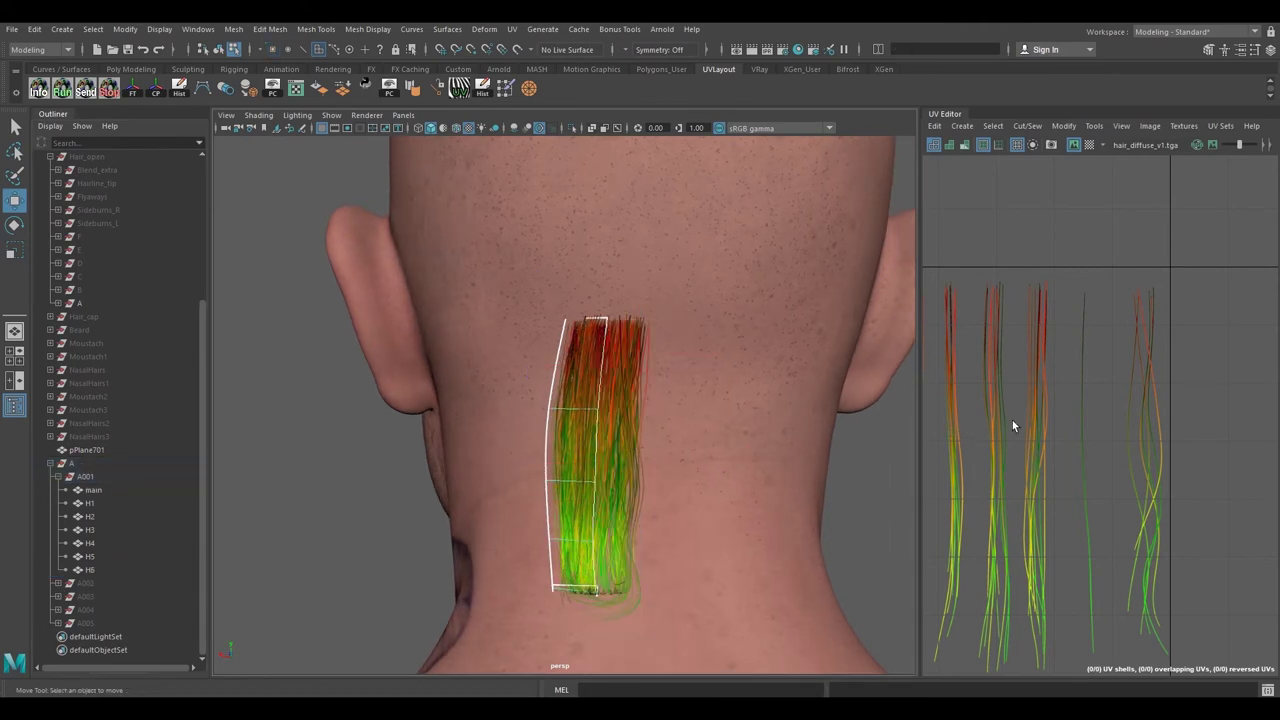
# - Select all of H6's UVs and move the shell across the hair texture toward the last strand of the row
pyautogui.keyDown('alt'); pyautogui.moveTo(1015, 417); pyautogui.dragTo(941, 387, button='right'); pyautogui.keyUp('alt')
pyautogui.keyDown('alt'); pyautogui.moveTo(941, 387); pyautogui.dragTo(1061, 397, button='middle'); pyautogui.keyUp('alt')
pyautogui.keyDown('alt'); pyautogui.moveTo(1061, 397); pyautogui.dragTo(980, 415, button='right'); pyautogui.keyUp('alt')
pyautogui.keyDown('alt'); pyautogui.moveTo(980, 415); pyautogui.dragTo(1057, 391, button='middle'); pyautogui.keyUp('alt')
pyautogui.moveTo(1044, 390); pyautogui.dragTo(1092, 390, button='right')
pyautogui.moveTo(1003, 305); pyautogui.dragTo(1127, 573)
pyautogui.keyDown('alt'); pyautogui.moveTo(1114, 449); pyautogui.dragTo(1160, 451, button='right'); pyautogui.keyUp('alt')
pyautogui.keyDown('alt'); pyautogui.moveTo(1160, 451); pyautogui.dragTo(1101, 462, button='middle'); pyautogui.keyUp('alt')
pyautogui.moveTo(1089, 447); pyautogui.dragTo(1276, 447)
# - Centre H6's UV shell horizontally over the sparse crossing hairs at the end of the texture row
pyautogui.keyDown('alt'); pyautogui.moveTo(1128, 474); pyautogui.dragTo(1015, 470, button='middle'); pyautogui.keyUp('alt')
pyautogui.keyDown('alt'); pyautogui.moveTo(1015, 470); pyautogui.dragTo(1078, 464, button='right'); pyautogui.keyUp('alt')
pyautogui.keyDown('alt'); pyautogui.moveTo(1078, 464); pyautogui.dragTo(1014, 480, button='middle'); pyautogui.keyUp('alt')
pyautogui.moveTo(1016, 478); pyautogui.dragTo(1147, 482)
pyautogui.keyDown('alt'); pyautogui.moveTo(1112, 478); pyautogui.dragTo(1052, 474, button='middle'); pyautogui.keyUp('alt')
pyautogui.keyDown('alt'); pyautogui.moveTo(1052, 474); pyautogui.dragTo(1078, 478, button='right'); pyautogui.keyUp('alt')
pyautogui.keyDown('alt'); pyautogui.moveTo(1078, 478); pyautogui.dragTo(1062, 468, button='middle'); pyautogui.keyUp('alt')
pyautogui.moveTo(1062, 468); pyautogui.dragTo(1068, 468)
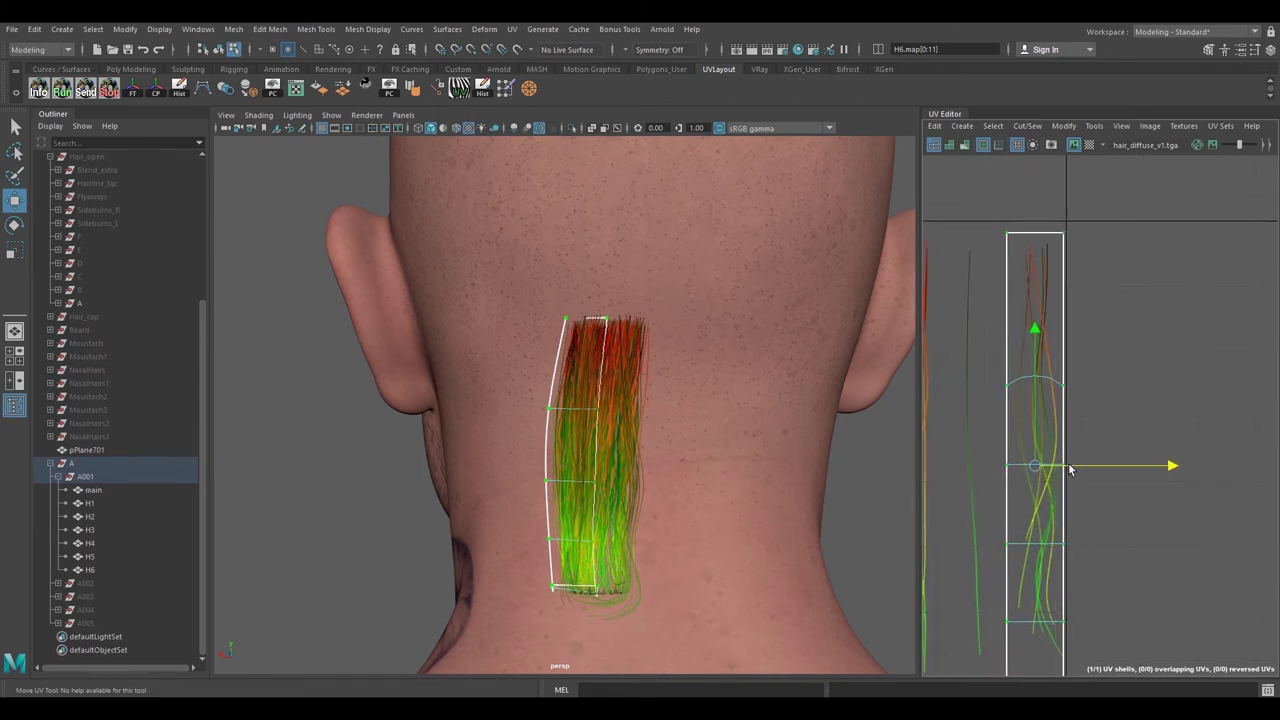
pyautogui.keyDown('alt'); pyautogui.moveTo(1068, 462); pyautogui.dragTo(1072, 408, button='middle'); pyautogui.keyUp('alt')
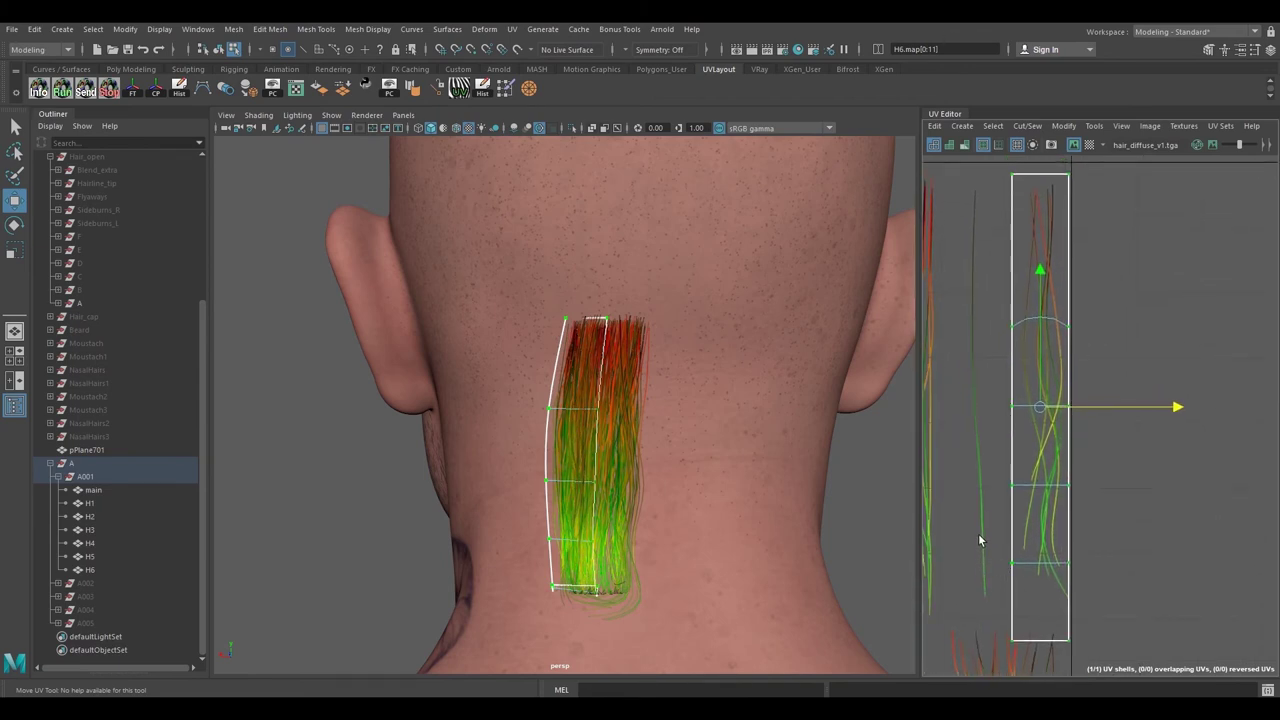
# - Adjust the bottom and top rows of H6's UV shell to fit the strand's length
pyautogui.moveTo(980, 536); pyautogui.dragTo(1166, 651)
pyautogui.keyDown('alt'); pyautogui.moveTo(1126, 617); pyautogui.dragTo(1112, 563, button='middle'); pyautogui.keyUp('alt')
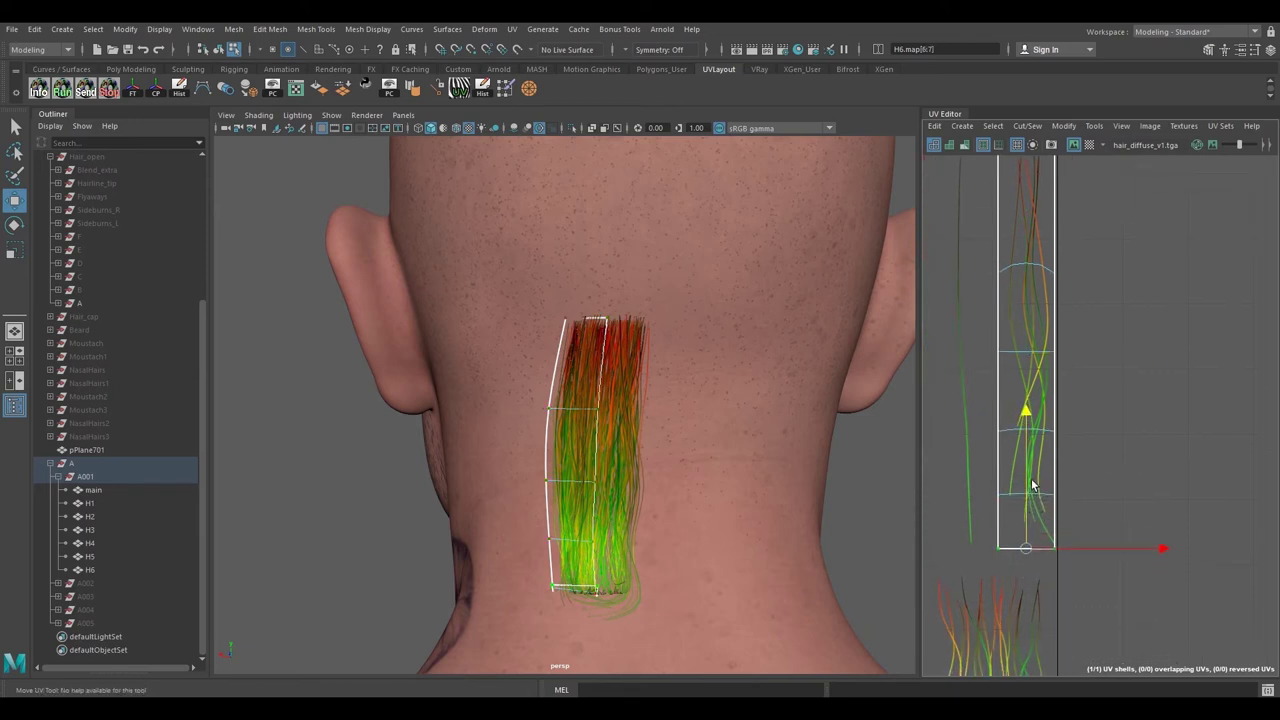
pyautogui.keyDown('alt'); pyautogui.moveTo(1051, 341); pyautogui.dragTo(1061, 646, button='middle'); pyautogui.keyUp('alt')
pyautogui.moveTo(983, 369); pyautogui.dragTo(1267, 495)
pyautogui.keyDown('alt'); pyautogui.moveTo(1028, 478); pyautogui.dragTo(1083, 483, button='middle'); pyautogui.keyUp('alt')
pyautogui.keyDown('alt'); pyautogui.moveTo(1083, 483); pyautogui.dragTo(1188, 492, button='right'); pyautogui.keyUp('alt')
pyautogui.keyDown('alt'); pyautogui.moveTo(1060, 470); pyautogui.dragTo(1075, 414, button='middle'); pyautogui.keyUp('alt')
pyautogui.rightClick(1074, 413)
pyautogui.moveTo(1121, 417); pyautogui.dragTo(1124, 417, button='right')
pyautogui.keyDown('alt'); pyautogui.moveTo(538, 450); pyautogui.dragTo(575, 420); pyautogui.keyUp('alt')
pyautogui.keyDown('alt'); pyautogui.moveTo(756, 345); pyautogui.dragTo(708, 440); pyautogui.keyUp('alt')
pyautogui.press('e')
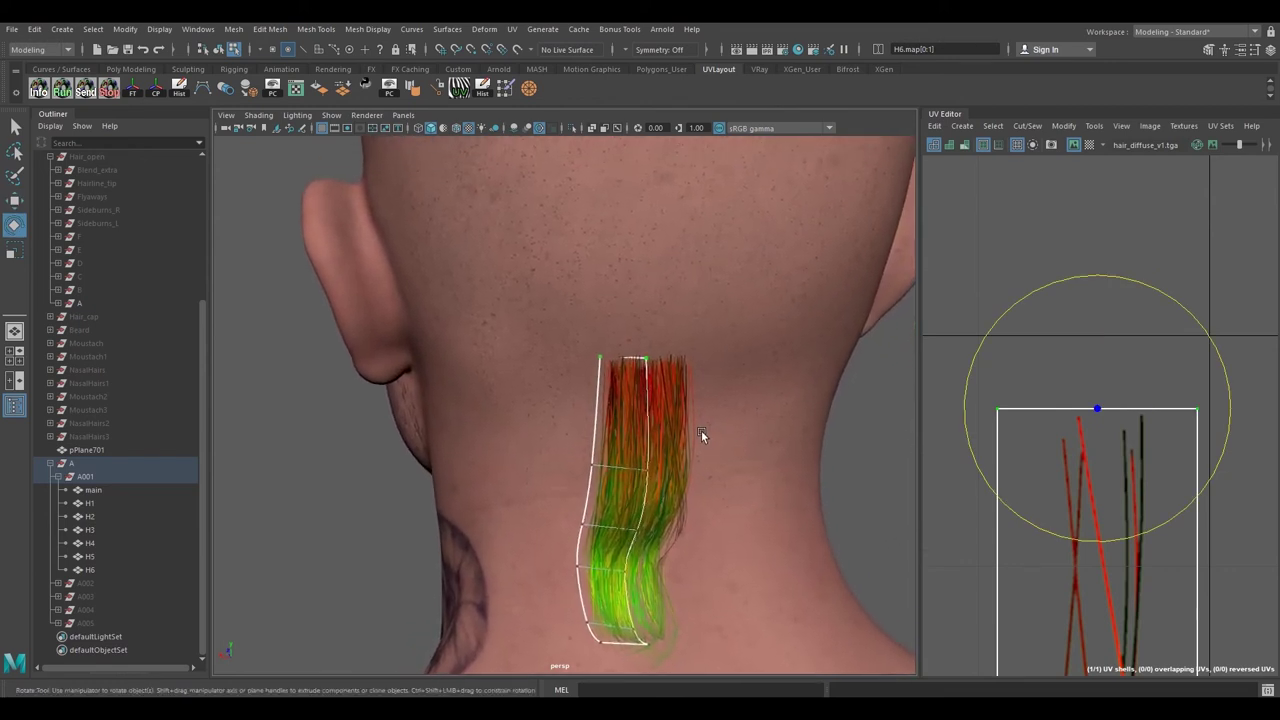
pyautogui.moveTo(654, 369); pyautogui.dragTo(516, 330, button='right')
pyautogui.hotkey('ctrl', 'z')
pyautogui.hotkey('ctrl', 'z')
pyautogui.hotkey('ctrl', 'z')
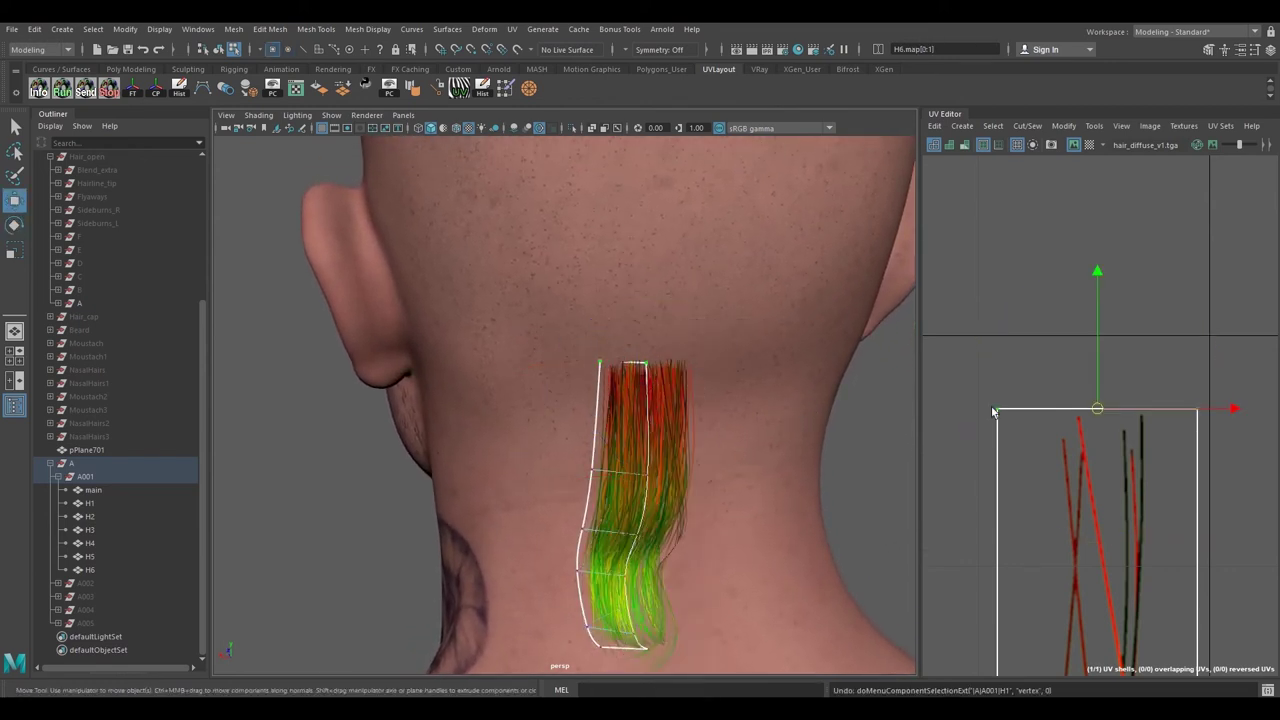
# - Switch H6 to vertex selection, then rotate and move the card's top row of vertices
pyautogui.moveTo(1087, 404); pyautogui.dragTo(1046, 400, button='right')
pyautogui.moveTo(548, 330); pyautogui.dragTo(817, 421)
pyautogui.keyDown('alt'); pyautogui.moveTo(672, 392); pyautogui.dragTo(677, 417); pyautogui.keyUp('alt')
pyautogui.press('e')
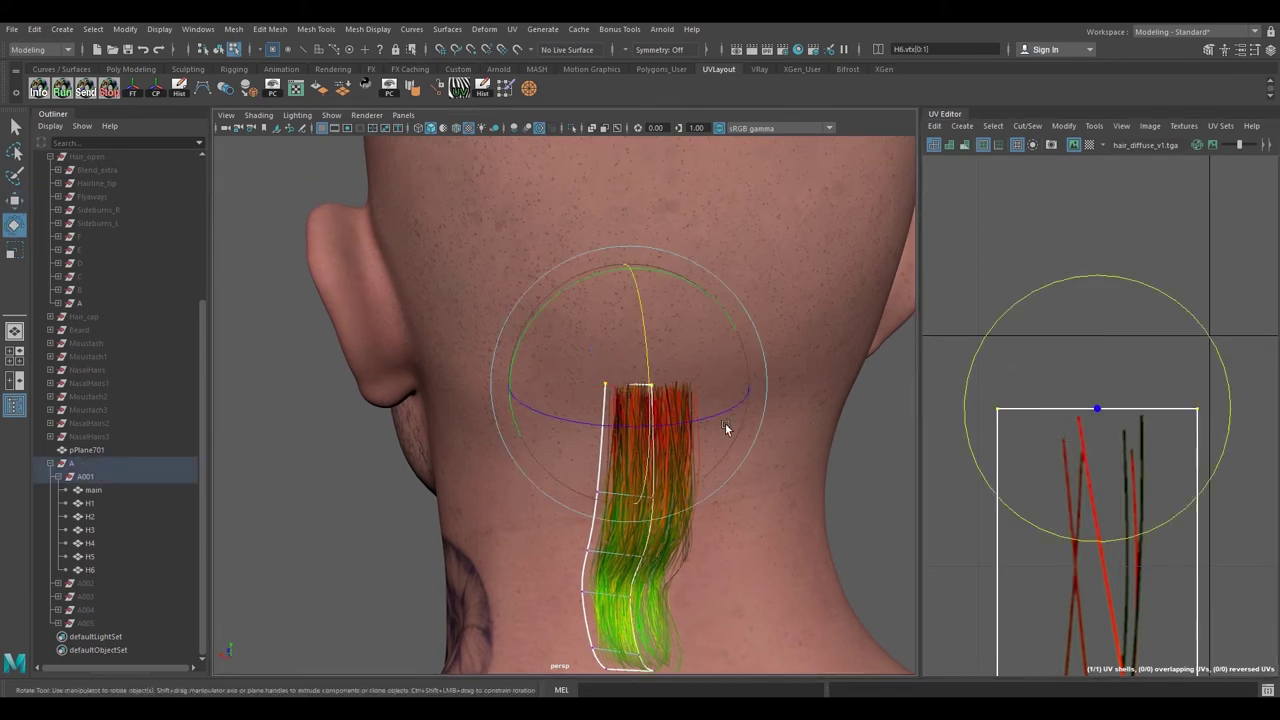
pyautogui.keyDown('alt'); pyautogui.moveTo(677, 417); pyautogui.dragTo(729, 446, button='right'); pyautogui.keyUp('alt')
pyautogui.press('w')
pyautogui.keyDown('alt'); pyautogui.moveTo(671, 427); pyautogui.dragTo(629, 391); pyautogui.keyUp('alt')
pyautogui.moveTo(629, 391)
pyautogui.keyDown('alt'); pyautogui.mouseDown()
pyautogui.moveTo(648, 423)
pyautogui.moveTo(622, 408)
pyautogui.mouseUp(); pyautogui.keyUp('alt')
pyautogui.keyDown('alt'); pyautogui.moveTo(622, 408); pyautogui.dragTo(638, 417, button='right'); pyautogui.keyUp('alt')
pyautogui.moveTo(643, 393); pyautogui.dragTo(620, 394)
# - Rotate and reposition H6's second row of vertices to offset the card from the main one
pyautogui.keyDown('alt'); pyautogui.moveTo(620, 394); pyautogui.dragTo(766, 499); pyautogui.keyUp('alt')
pyautogui.keyDown('alt'); pyautogui.moveTo(766, 499); pyautogui.dragTo(751, 466, button='middle'); pyautogui.keyUp('alt')
pyautogui.press('e')
pyautogui.keyDown('alt'); pyautogui.moveTo(750, 468); pyautogui.dragTo(734, 518); pyautogui.keyUp('alt')
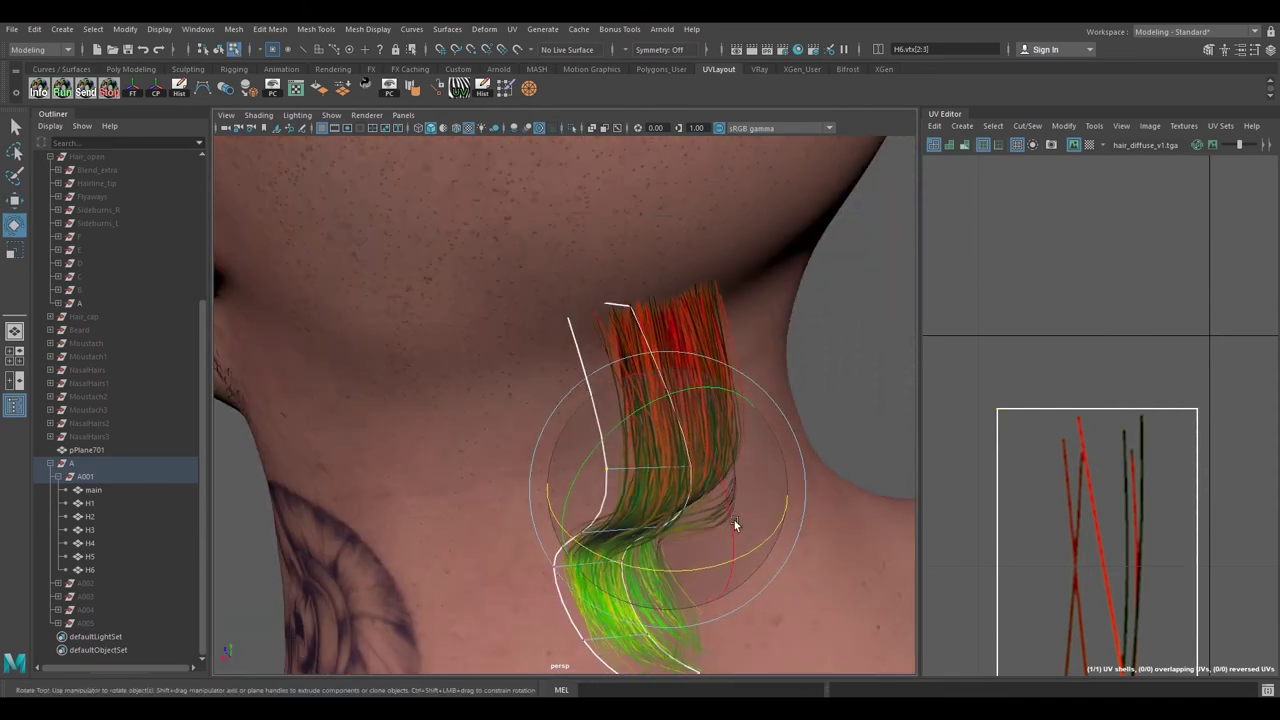
pyautogui.moveTo(633, 537); pyautogui.dragTo(634, 537)
pyautogui.press('w')
pyautogui.keyDown('alt'); pyautogui.moveTo(634, 537); pyautogui.dragTo(628, 417); pyautogui.keyUp('alt')
# - Rotate and move H6's third row of vertices to follow the bend of the strand
pyautogui.keyDown('alt'); pyautogui.moveTo(599, 360); pyautogui.dragTo(645, 428); pyautogui.keyUp('alt')
pyautogui.keyDown('alt'); pyautogui.moveTo(645, 428); pyautogui.dragTo(624, 446); pyautogui.keyUp('alt')
pyautogui.press('e')
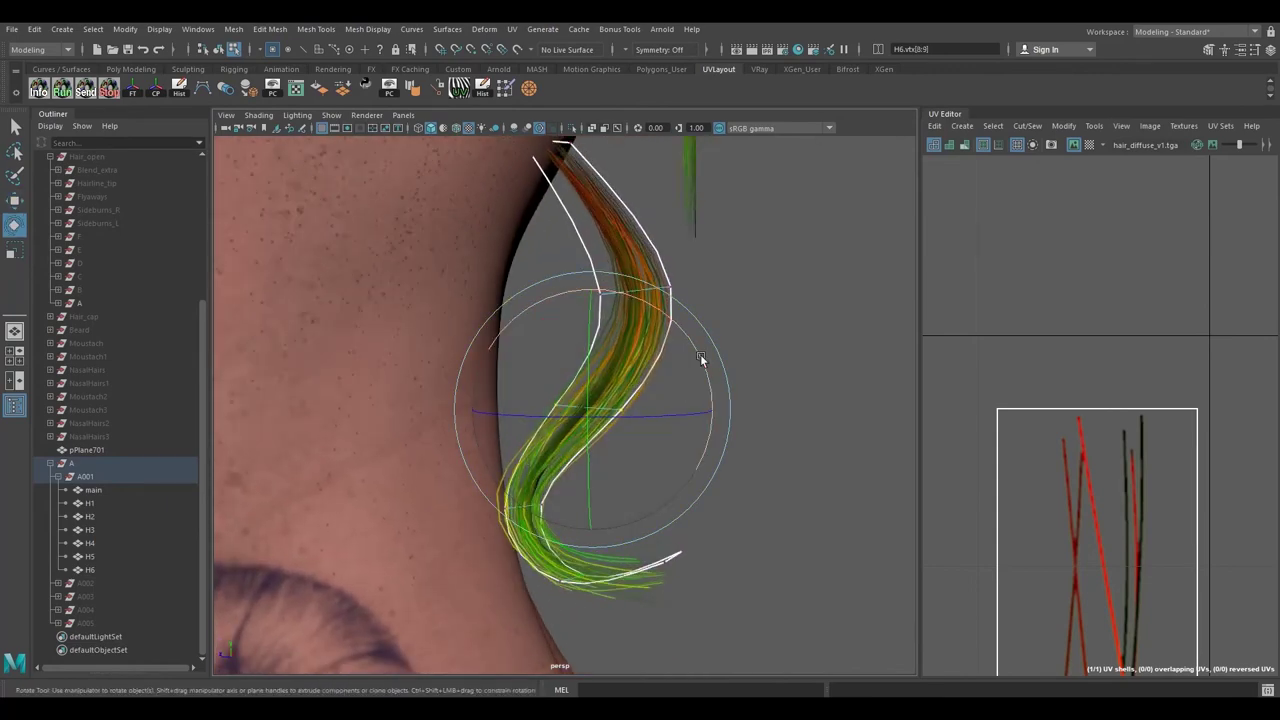
pyautogui.moveTo(701, 358); pyautogui.dragTo(688, 440)
pyautogui.keyDown('alt'); pyautogui.moveTo(640, 441); pyautogui.dragTo(583, 436); pyautogui.keyUp('alt')
pyautogui.press('w')
pyautogui.press('e')
pyautogui.press('w')
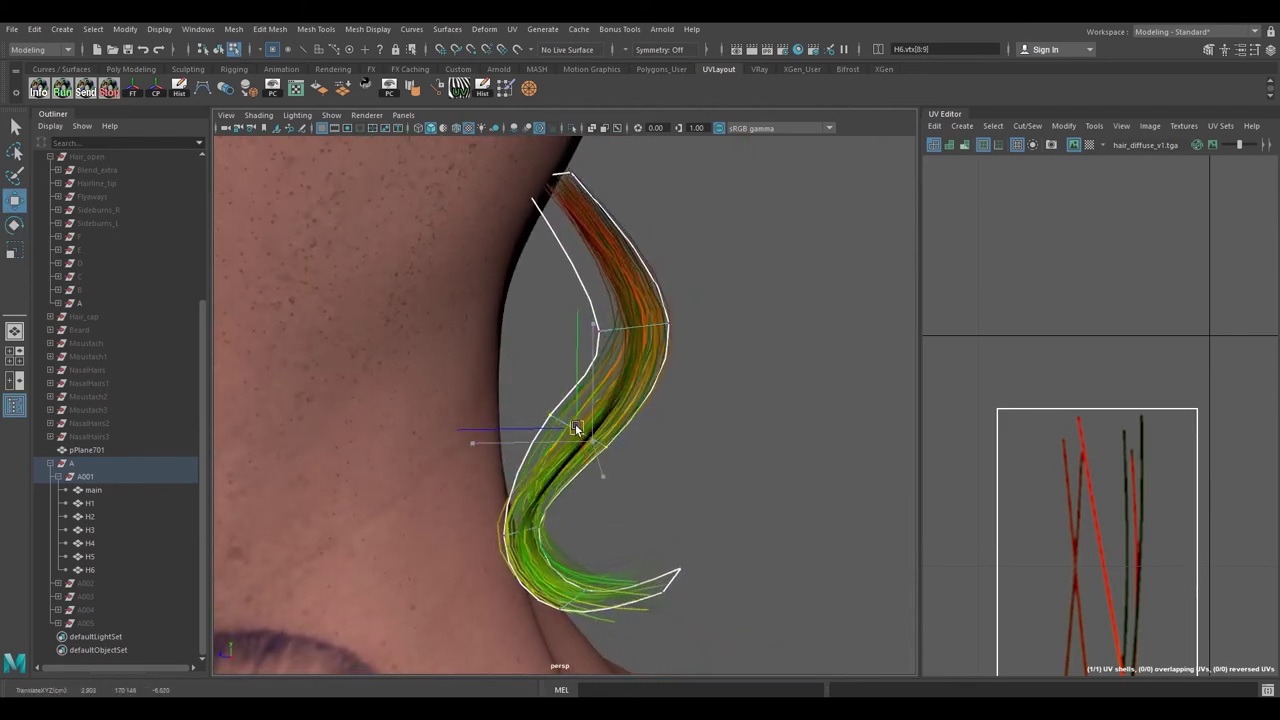
pyautogui.keyDown('alt'); pyautogui.moveTo(609, 367); pyautogui.dragTo(618, 393, button='middle'); pyautogui.keyUp('alt')
pyautogui.moveTo(729, 369); pyautogui.dragTo(730, 370)
pyautogui.press('e')
# - Reposition and rotate the next row of vertices down H6 toward the neck to match the curl
pyautogui.keyDown('alt'); pyautogui.moveTo(688, 356); pyautogui.dragTo(687, 375, button='middle'); pyautogui.keyUp('alt')
pyautogui.moveTo(728, 270); pyautogui.dragTo(750, 282)
pyautogui.press('w')
pyautogui.moveTo(676, 381)
pyautogui.mouseDown()
pyautogui.moveTo(686, 367)
pyautogui.moveTo(673, 368)
pyautogui.mouseUp()
pyautogui.keyDown('alt'); pyautogui.moveTo(676, 463); pyautogui.dragTo(675, 339, button='middle'); pyautogui.keyUp('alt')
pyautogui.keyDown('alt'); pyautogui.moveTo(682, 390); pyautogui.dragTo(682, 362, button='middle'); pyautogui.keyUp('alt')
pyautogui.moveTo(507, 401); pyautogui.dragTo(596, 438)
pyautogui.press('e')
pyautogui.moveTo(596, 362); pyautogui.dragTo(568, 432)
pyautogui.press('w')
# - Rotate H6's lower row of vertices at the outward bend near the neck
pyautogui.keyDown('alt'); pyautogui.moveTo(520, 471); pyautogui.dragTo(500, 438); pyautogui.keyUp('alt')
pyautogui.keyDown('alt'); pyautogui.moveTo(512, 446); pyautogui.dragTo(636, 526); pyautogui.keyUp('alt')
pyautogui.keyDown('alt'); pyautogui.moveTo(630, 510); pyautogui.dragTo(590, 497); pyautogui.keyUp('alt')
pyautogui.press('e')
pyautogui.moveTo(550, 553); pyautogui.dragTo(538, 487)
pyautogui.press('w')
# - Rotate and reposition H6's tip row of vertices at the end of the curl, and return to object selection
pyautogui.moveTo(618, 398); pyautogui.dragTo(718, 520)
pyautogui.keyDown('alt'); pyautogui.moveTo(718, 520); pyautogui.dragTo(628, 414); pyautogui.keyUp('alt')
pyautogui.press('e')
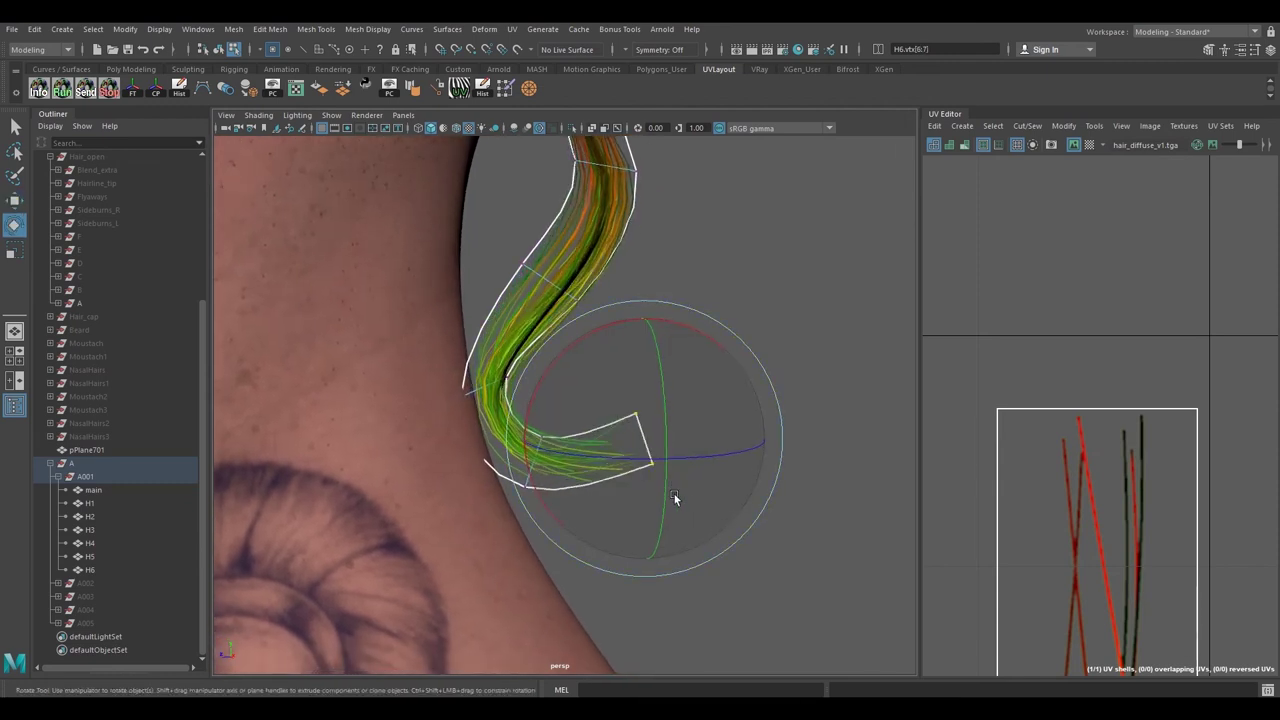
pyautogui.keyDown('alt'); pyautogui.moveTo(675, 498); pyautogui.dragTo(590, 426); pyautogui.keyUp('alt')
pyautogui.moveTo(544, 390); pyautogui.dragTo(523, 443)
pyautogui.keyDown('alt'); pyautogui.moveTo(523, 443); pyautogui.dragTo(522, 500); pyautogui.keyUp('alt')
pyautogui.moveTo(515, 451); pyautogui.dragTo(634, 489)
pyautogui.keyDown('alt'); pyautogui.moveTo(634, 489); pyautogui.dragTo(669, 604); pyautogui.keyUp('alt')
pyautogui.press('Up')
pyautogui.press('Up')
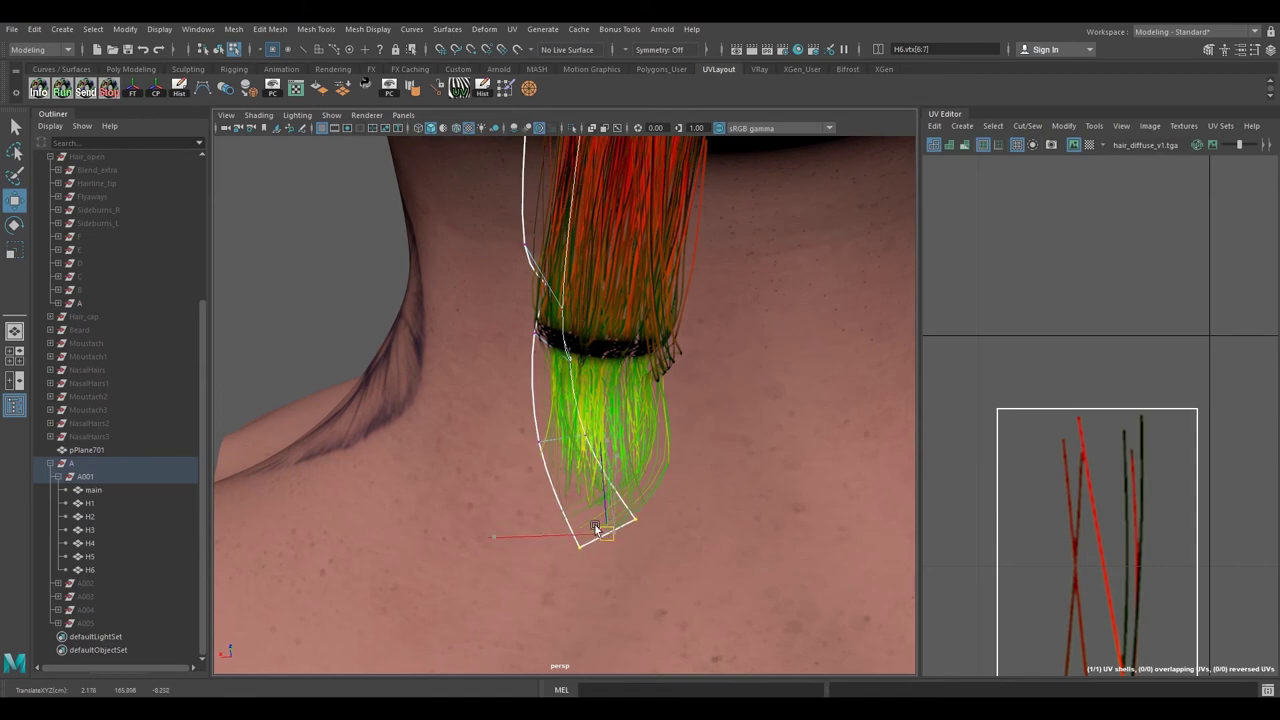
pyautogui.keyDown('alt'); pyautogui.moveTo(575, 522); pyautogui.dragTo(618, 507); pyautogui.keyUp('alt')
pyautogui.moveTo(609, 362); pyautogui.dragTo(686, 322, button='right')
# - Switch the main card to vertex selection, then rotate and move its bottom row of vertices
pyautogui.click(105, 490)
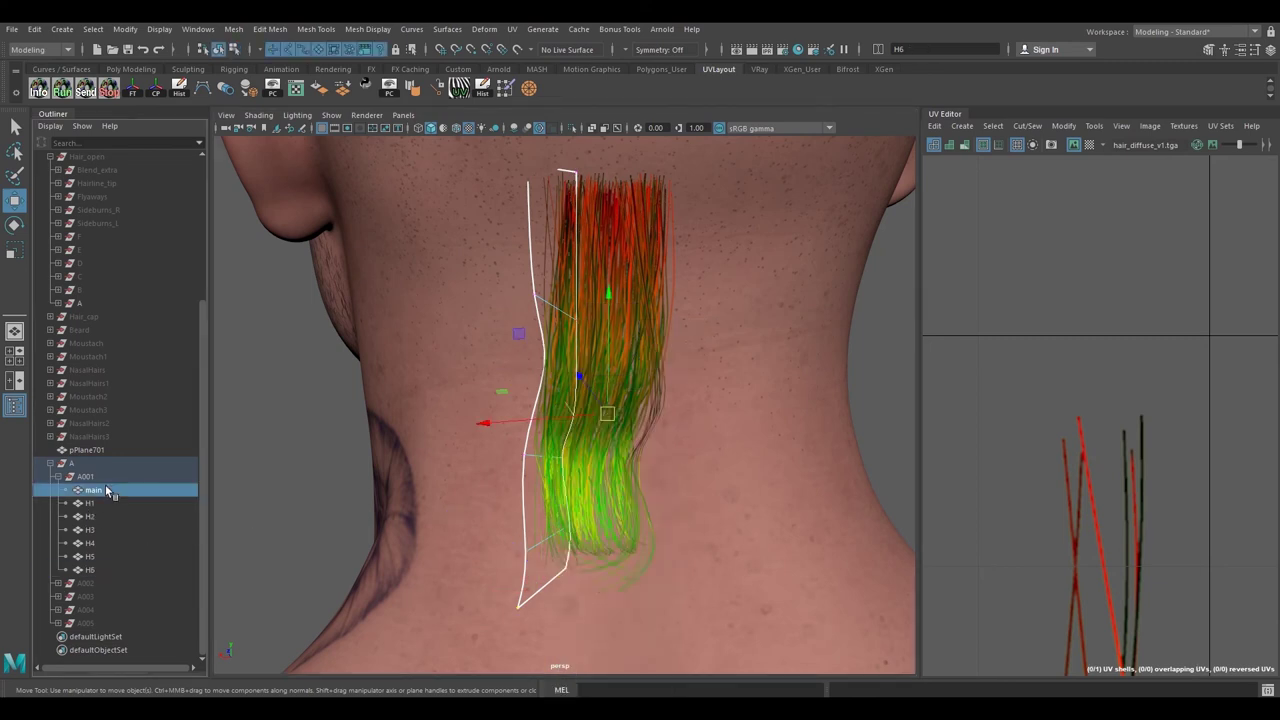
pyautogui.keyDown('alt'); pyautogui.moveTo(613, 456); pyautogui.dragTo(609, 493); pyautogui.keyUp('alt')
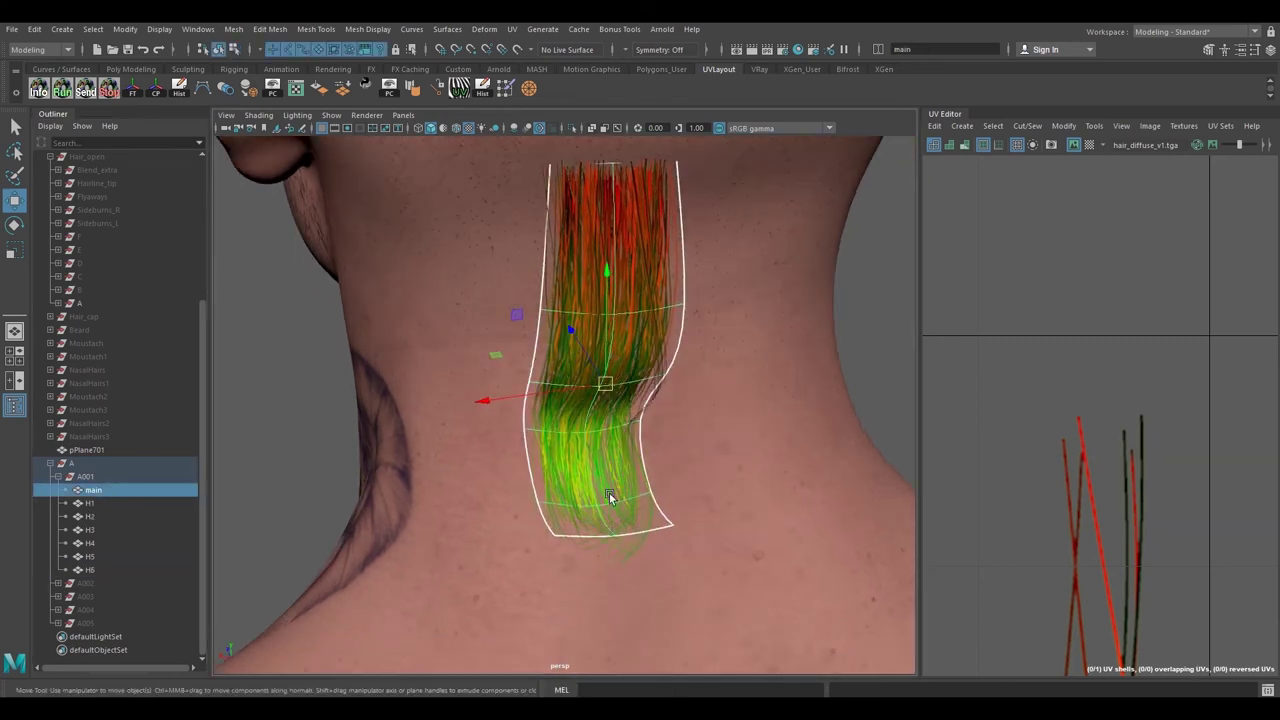
pyautogui.press('F8')
pyautogui.keyDown('alt'); pyautogui.moveTo(617, 509); pyautogui.dragTo(615, 503); pyautogui.keyUp('alt')
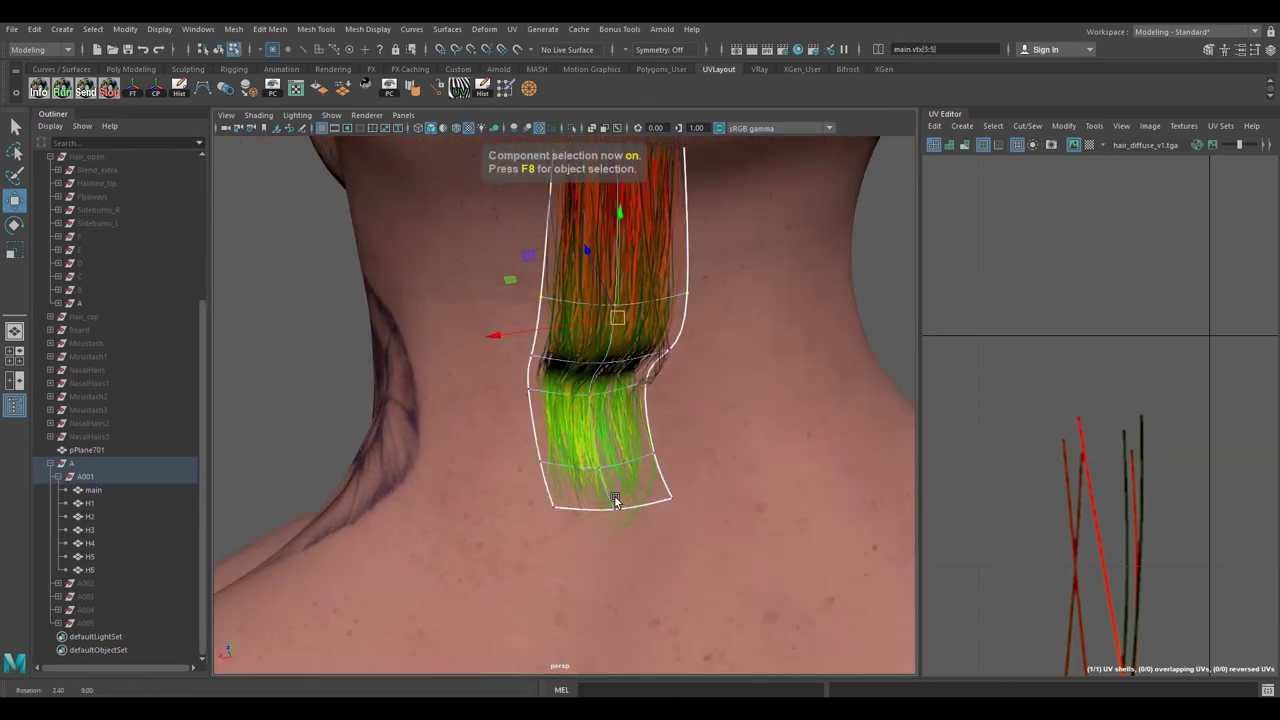
pyautogui.moveTo(515, 516); pyautogui.dragTo(503, 487)
pyautogui.keyDown('alt'); pyautogui.moveTo(503, 487); pyautogui.dragTo(600, 465); pyautogui.keyUp('alt')
pyautogui.moveTo(660, 495)
pyautogui.mouseDown()
pyautogui.moveTo(643, 527)
pyautogui.moveTo(650, 497)
pyautogui.mouseUp()
pyautogui.press('e')
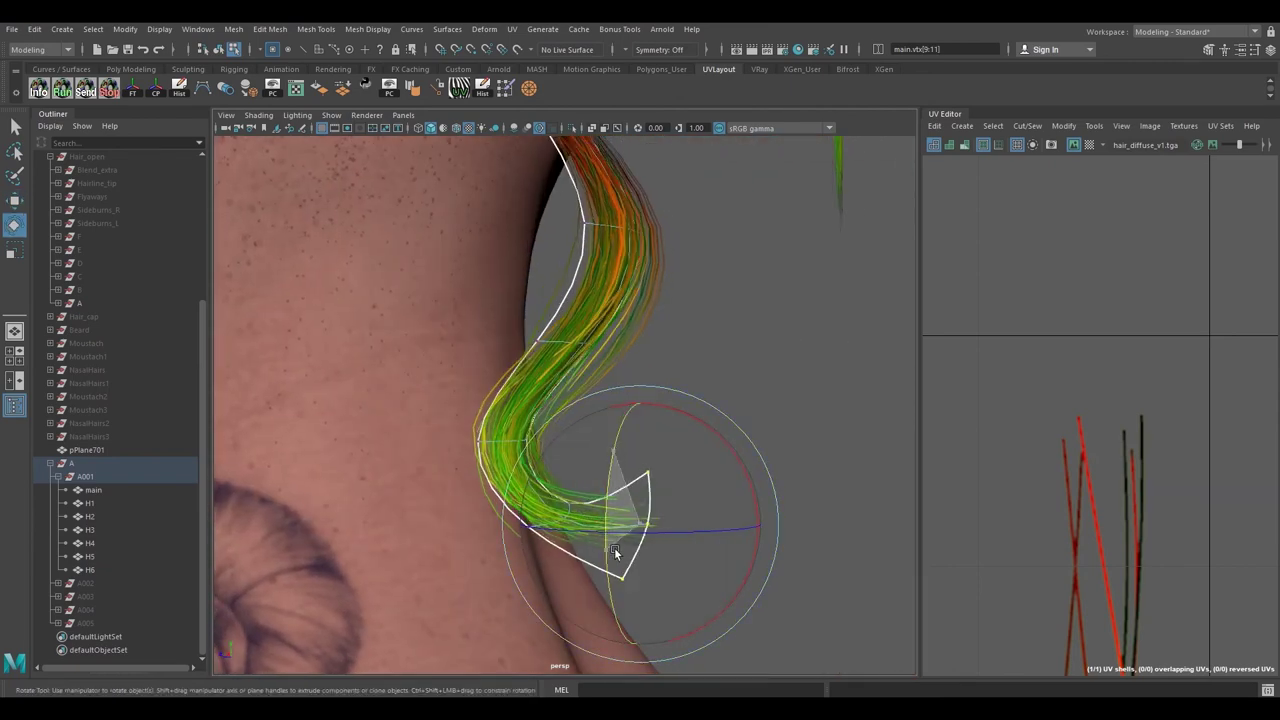
pyautogui.keyDown('alt'); pyautogui.moveTo(615, 552); pyautogui.dragTo(534, 493); pyautogui.keyUp('alt')
pyautogui.press('w')
pyautogui.moveTo(670, 467); pyautogui.dragTo(674, 486)
# - Adjust the position of the main card's row of vertices at the lower bend
pyautogui.keyDown('alt'); pyautogui.moveTo(674, 486); pyautogui.dragTo(473, 435); pyautogui.keyUp('alt')
pyautogui.press('e')
pyautogui.press('w')
pyautogui.moveTo(611, 491); pyautogui.dragTo(614, 493)
pyautogui.press('e')
pyautogui.moveTo(614, 493)
pyautogui.keyDown('alt'); pyautogui.mouseDown()
pyautogui.moveTo(523, 508)
pyautogui.moveTo(488, 472)
pyautogui.moveTo(561, 490)
pyautogui.moveTo(713, 475)
pyautogui.moveTo(621, 450)
pyautogui.moveTo(616, 481)
pyautogui.mouseUp(); pyautogui.keyUp('alt')
pyautogui.press('w')
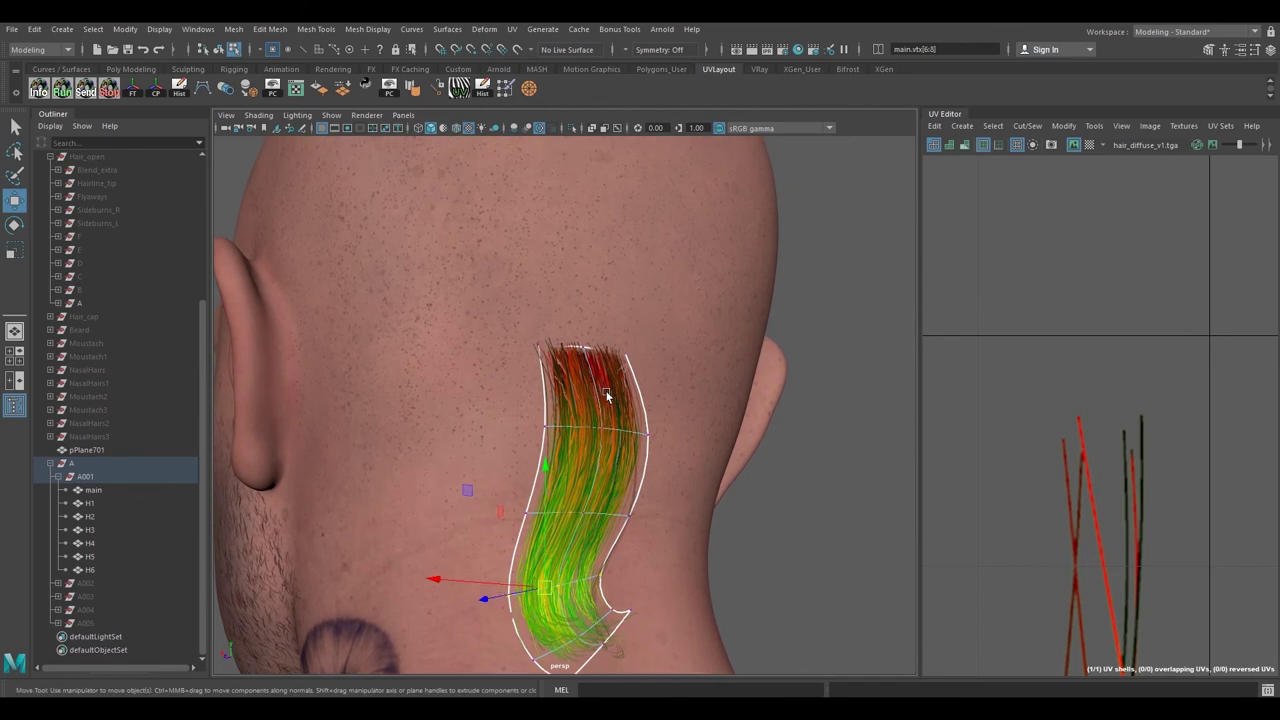
# - Return to object selection, deselect everything and examine the A001 clump's profile from the side
pyautogui.moveTo(606, 393); pyautogui.dragTo(714, 342, button='right')
pyautogui.click(612, 394)
pyautogui.moveTo(600, 391); pyautogui.dragTo(664, 329, button='right')
pyautogui.click(781, 418)
pyautogui.keyDown('alt'); pyautogui.moveTo(860, 462); pyautogui.dragTo(673, 459); pyautogui.keyUp('alt')
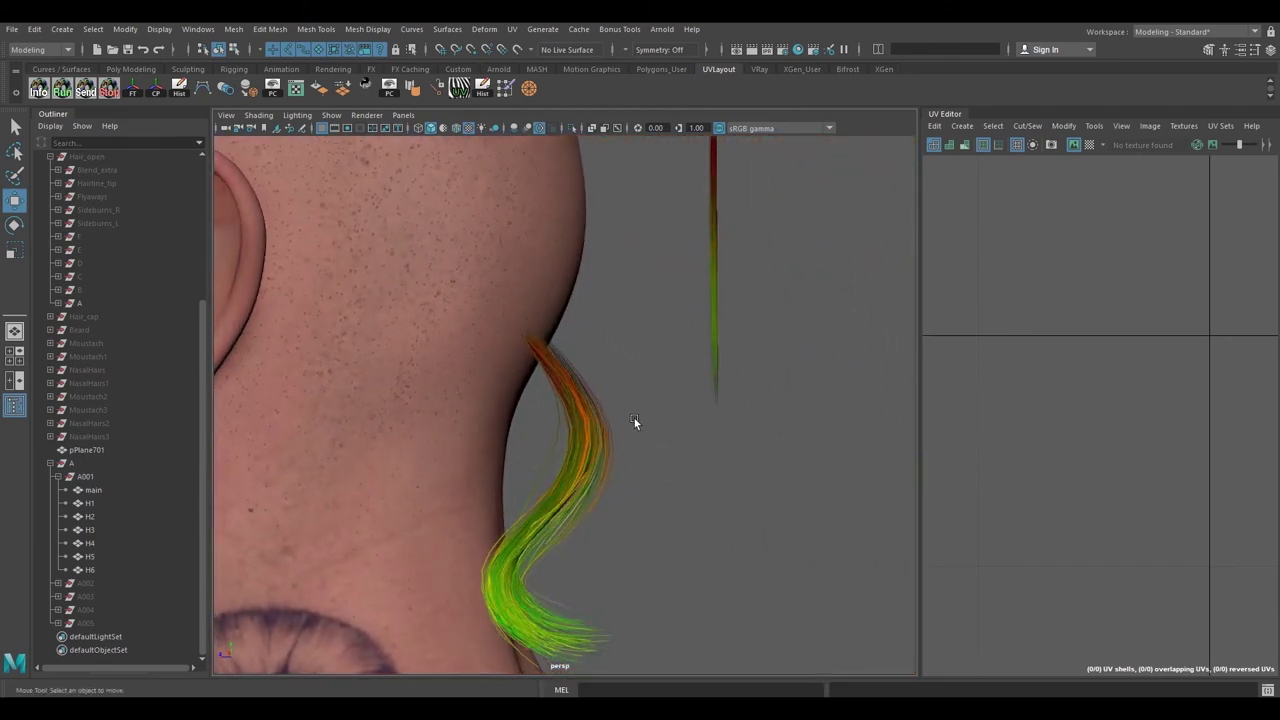
pyautogui.keyDown('alt'); pyautogui.moveTo(622, 417); pyautogui.dragTo(645, 455); pyautogui.keyUp('alt')
pyautogui.keyDown('alt'); pyautogui.moveTo(640, 388); pyautogui.dragTo(697, 423); pyautogui.keyUp('alt')
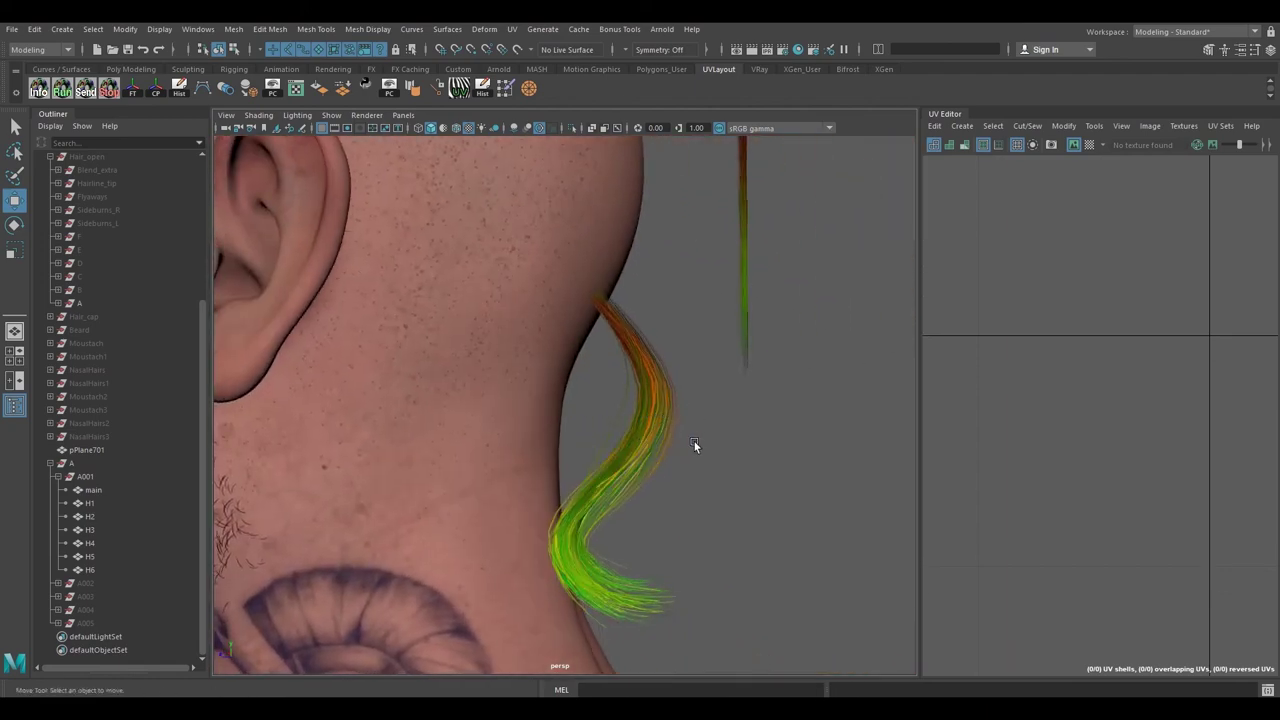
pyautogui.keyDown('alt'); pyautogui.moveTo(696, 442); pyautogui.dragTo(702, 433, button='right'); pyautogui.keyUp('alt')
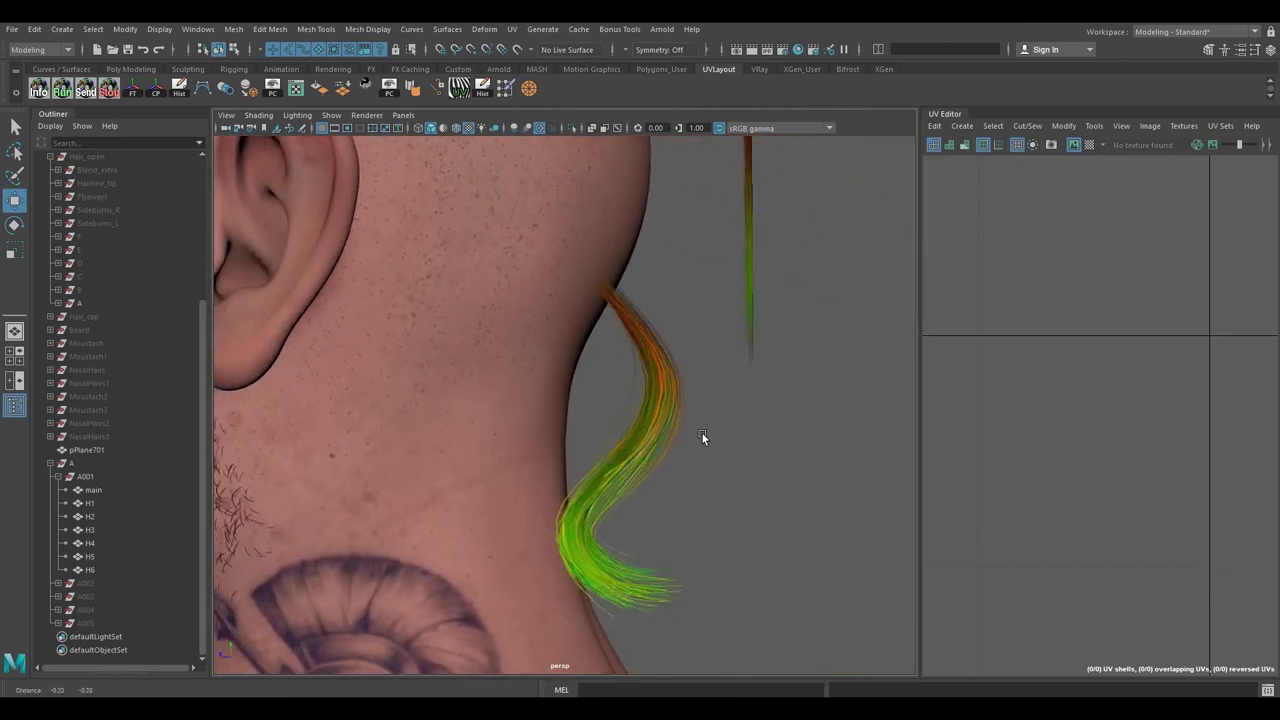
# - Hide the working group A, show group A under Hair_open and examine the full hair layer
pyautogui.click(606, 391)
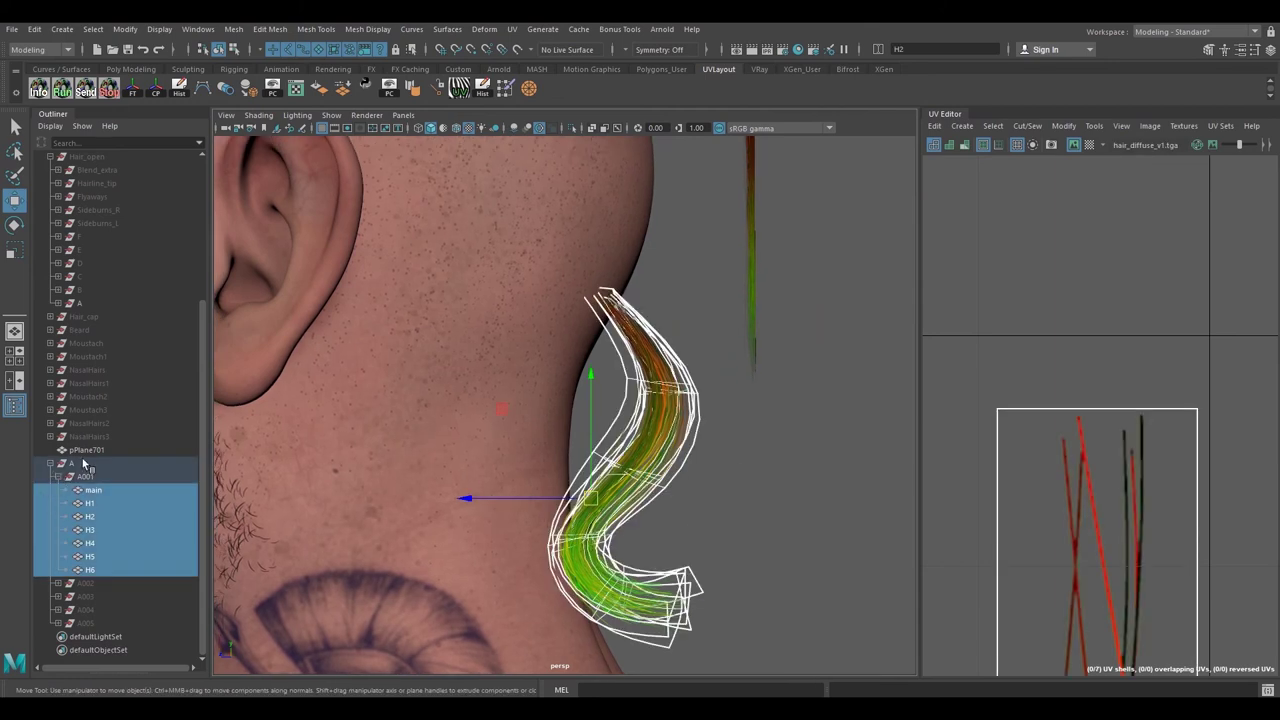
pyautogui.hotkey('ctrl', 'h')
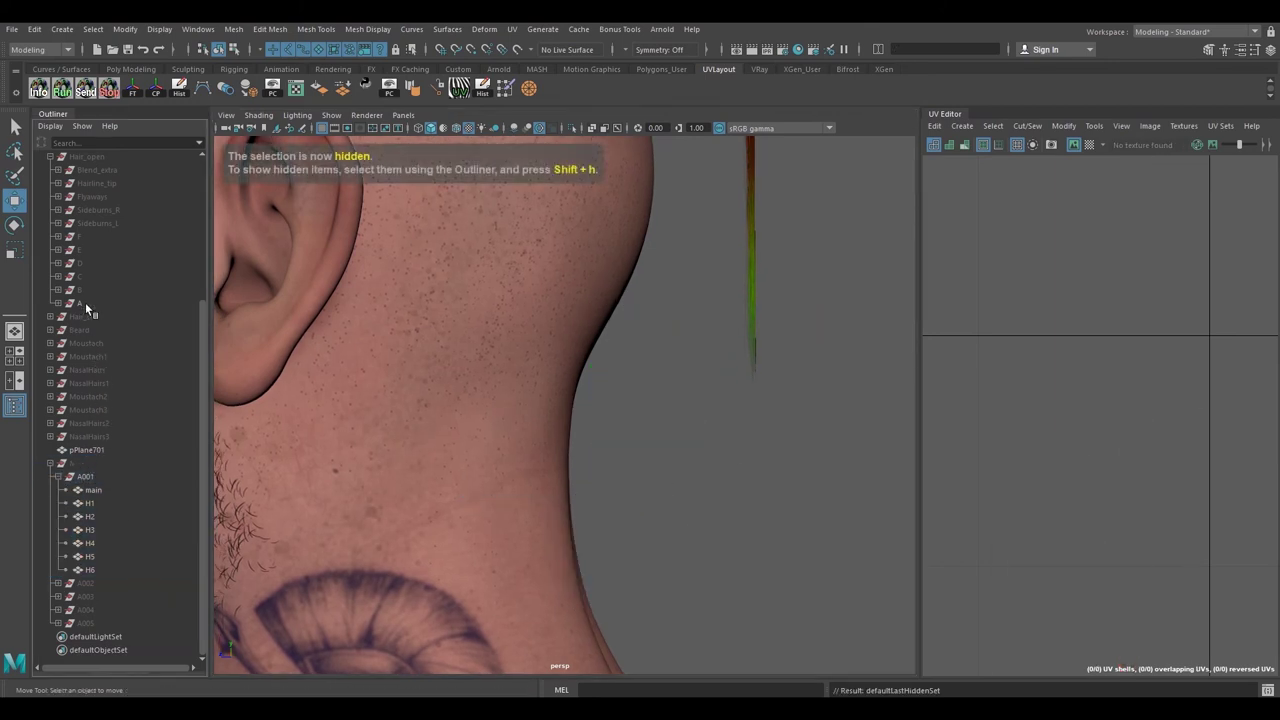
pyautogui.click(80, 303)
pyautogui.hotkey('shift', 'h')
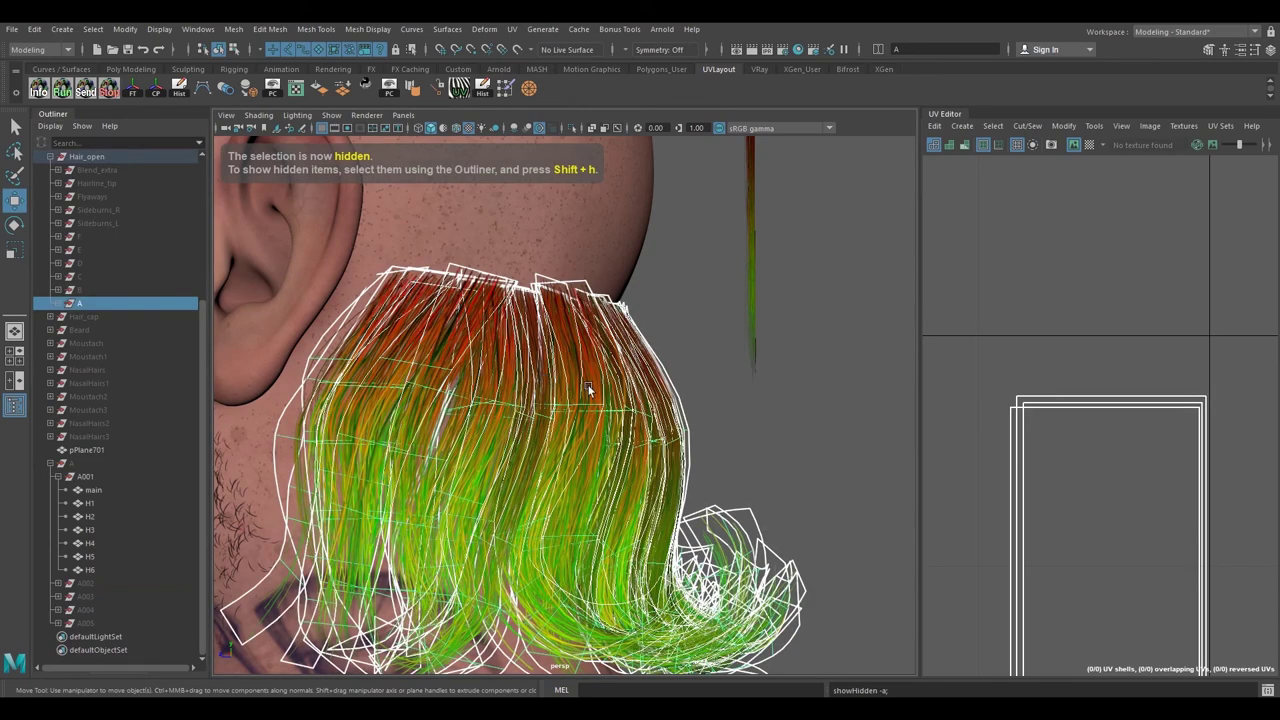
pyautogui.keyDown('alt'); pyautogui.moveTo(643, 408); pyautogui.dragTo(570, 382, button='right'); pyautogui.keyUp('alt')
pyautogui.keyDown('alt'); pyautogui.moveTo(570, 382); pyautogui.dragTo(720, 400); pyautogui.keyUp('alt')
pyautogui.click(742, 403)
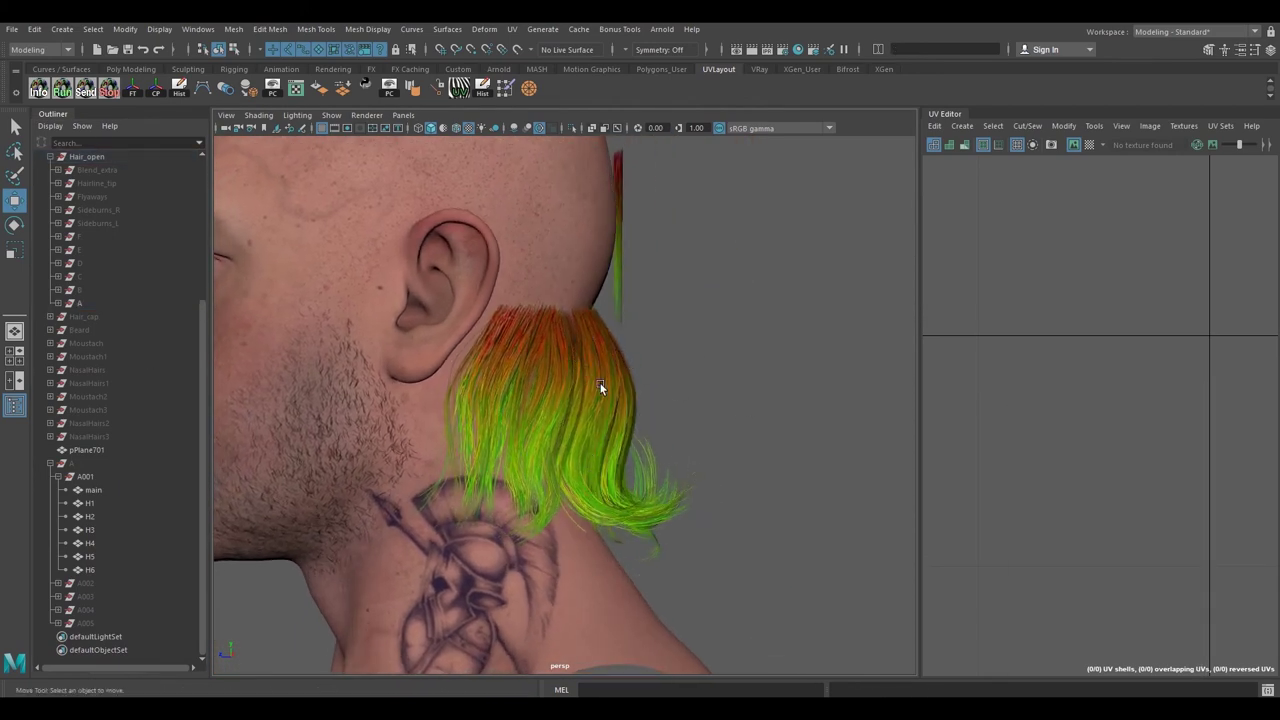
pyautogui.moveTo(669, 488)
pyautogui.keyDown('alt'); pyautogui.mouseDown()
pyautogui.moveTo(751, 458)
pyautogui.moveTo(644, 462)
pyautogui.moveTo(669, 519)
pyautogui.moveTo(695, 520)
pyautogui.moveTo(691, 493)
pyautogui.mouseUp(); pyautogui.keyUp('alt')
# - Expand Hair_open's group A, hide A002 to A010 and examine the A001 clump on its own
pyautogui.click(58, 304)
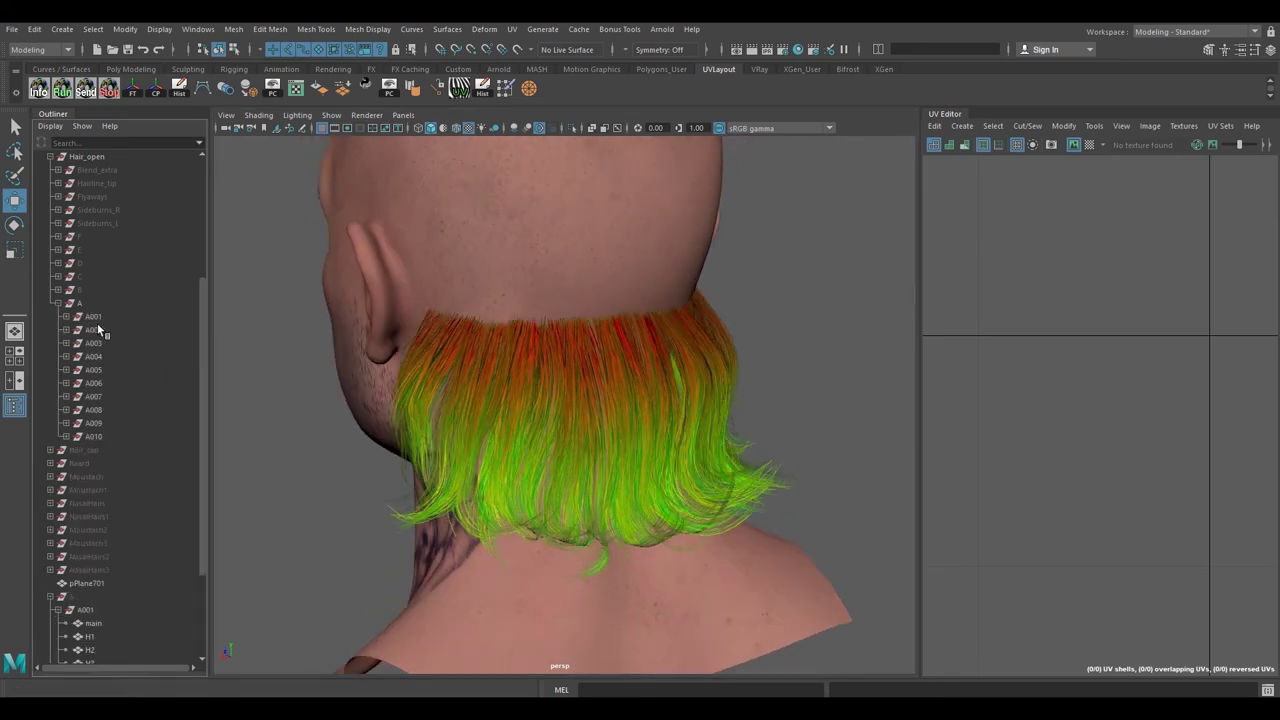
pyautogui.click(97, 329)
pyautogui.keyDown('shift'); pyautogui.click(113, 437); pyautogui.keyUp('shift')
pyautogui.hotkey('ctrl', 'h')
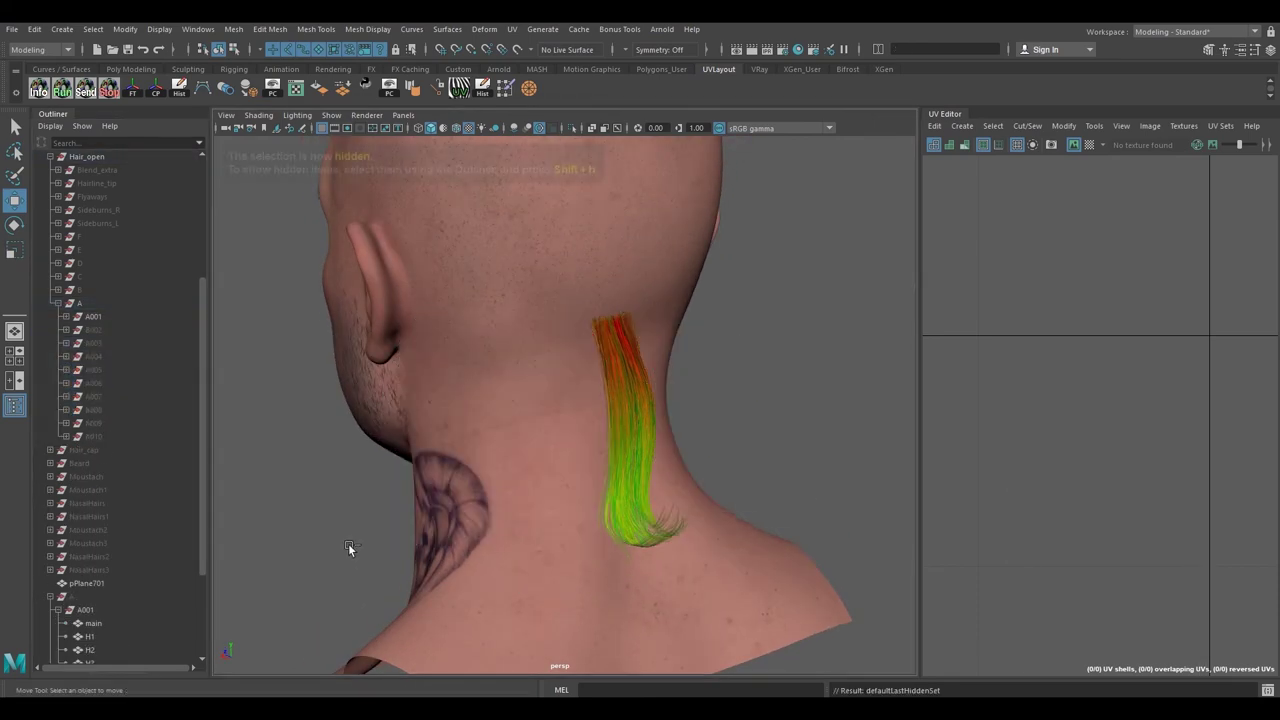
pyautogui.keyDown('alt'); pyautogui.moveTo(737, 551); pyautogui.dragTo(662, 490); pyautogui.keyUp('alt')
pyautogui.moveTo(723, 437); pyautogui.dragTo(630, 402)
pyautogui.keyDown('alt'); pyautogui.moveTo(634, 403); pyautogui.dragTo(738, 554); pyautogui.keyUp('alt')
pyautogui.click(752, 430)
pyautogui.keyDown('alt'); pyautogui.moveTo(782, 508); pyautogui.dragTo(518, 488); pyautogui.keyUp('alt')
pyautogui.keyDown('alt'); pyautogui.moveTo(484, 543); pyautogui.dragTo(506, 355); pyautogui.keyUp('alt')
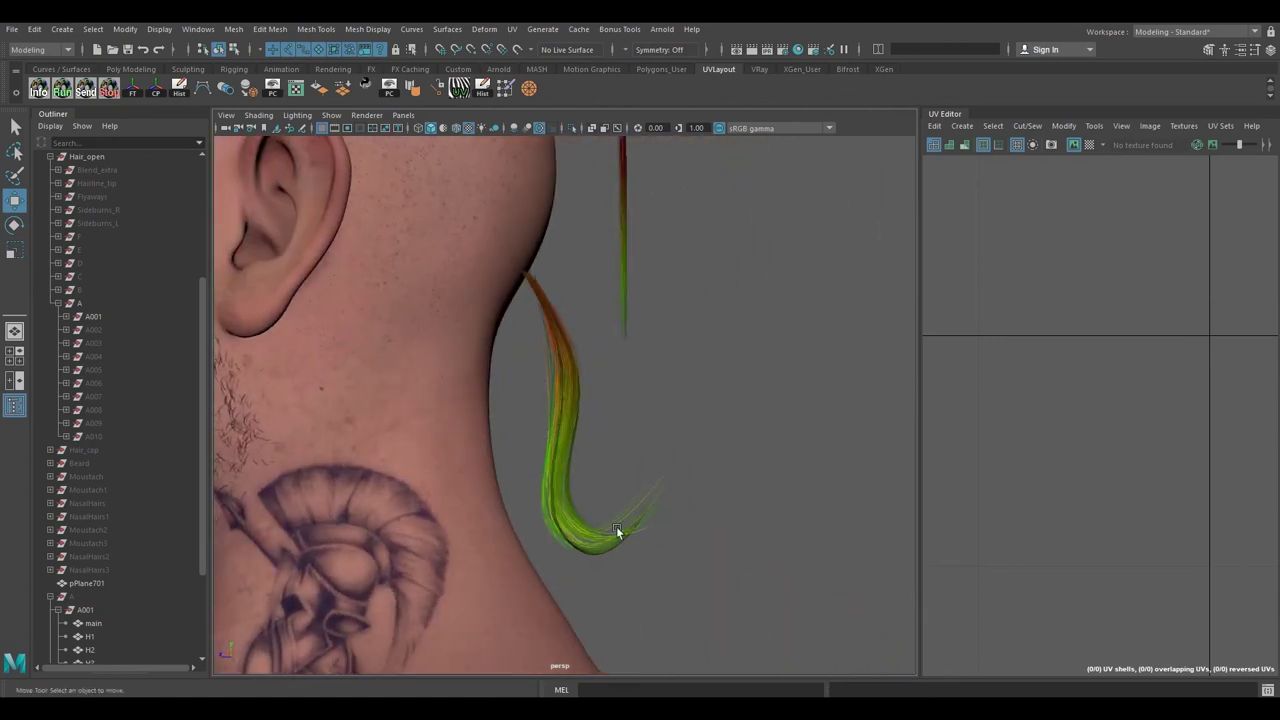
pyautogui.keyDown('alt'); pyautogui.moveTo(504, 305); pyautogui.dragTo(612, 432); pyautogui.keyUp('alt')
# - Show A002 to A010 again, check the hair's silhouette with all lights on, and return to textured display
pyautogui.click(112, 437)
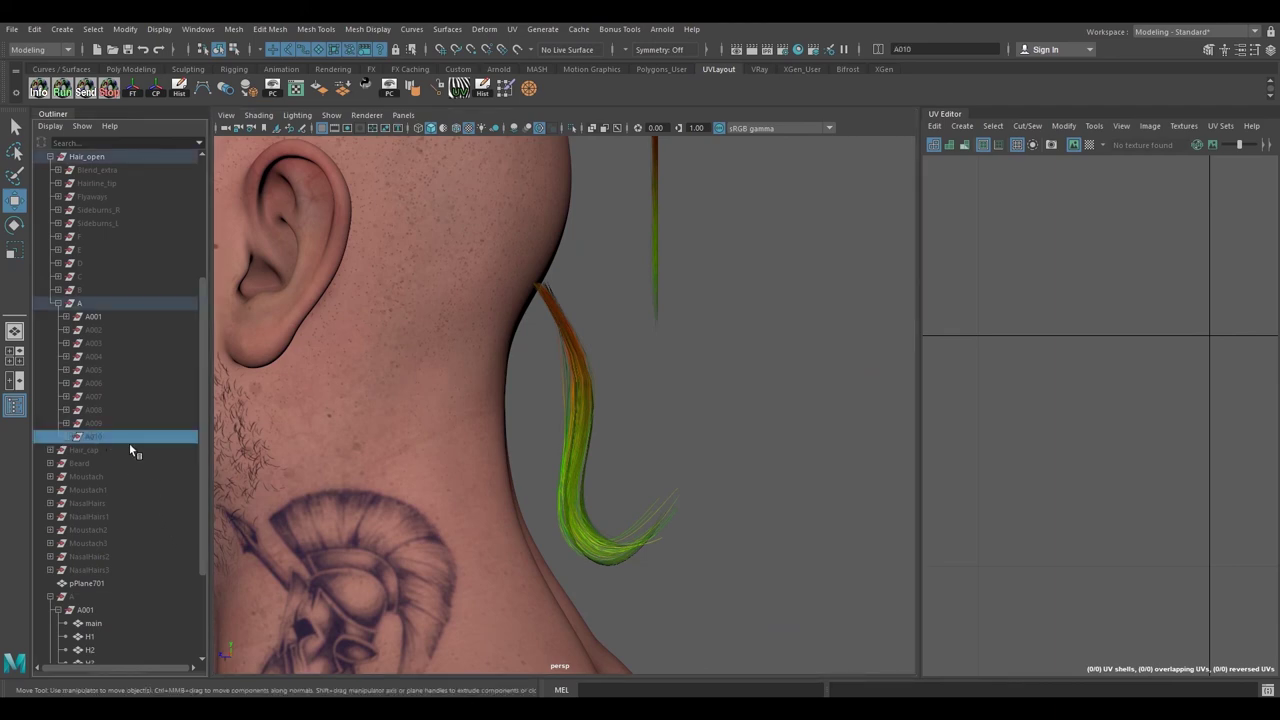
pyautogui.keyDown('shift'); pyautogui.click(96, 333); pyautogui.keyUp('shift')
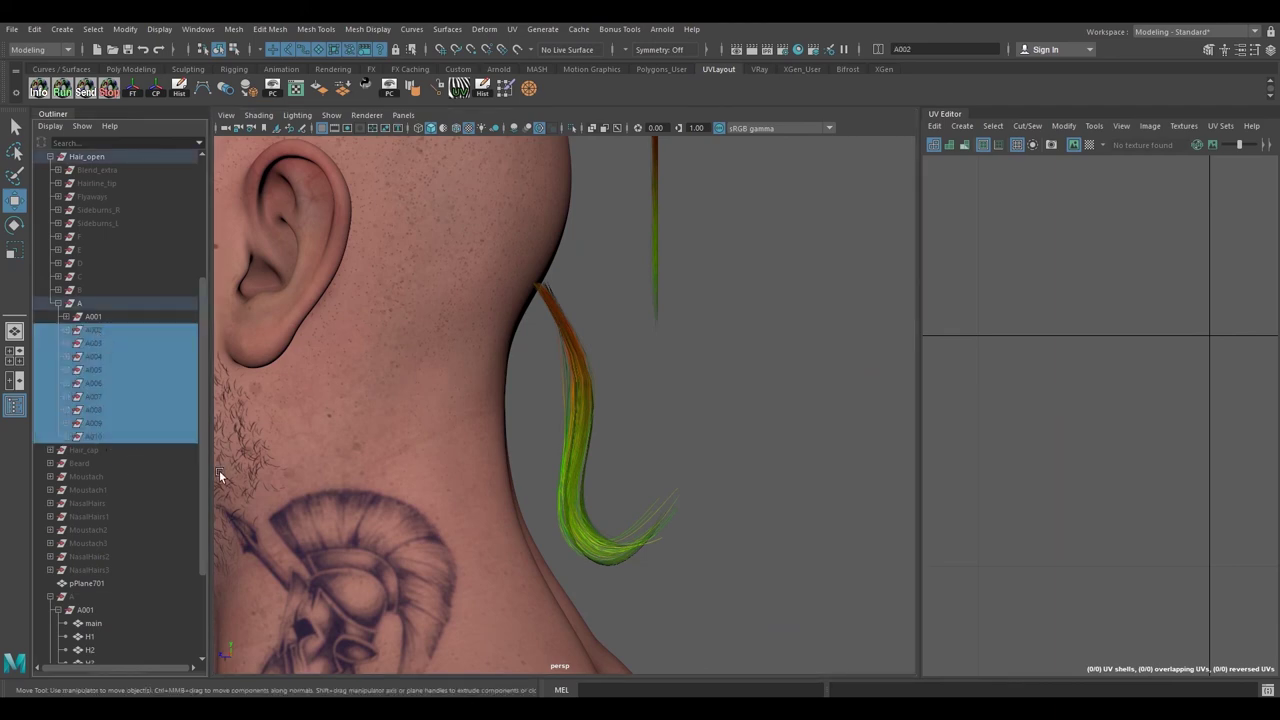
pyautogui.press('f')
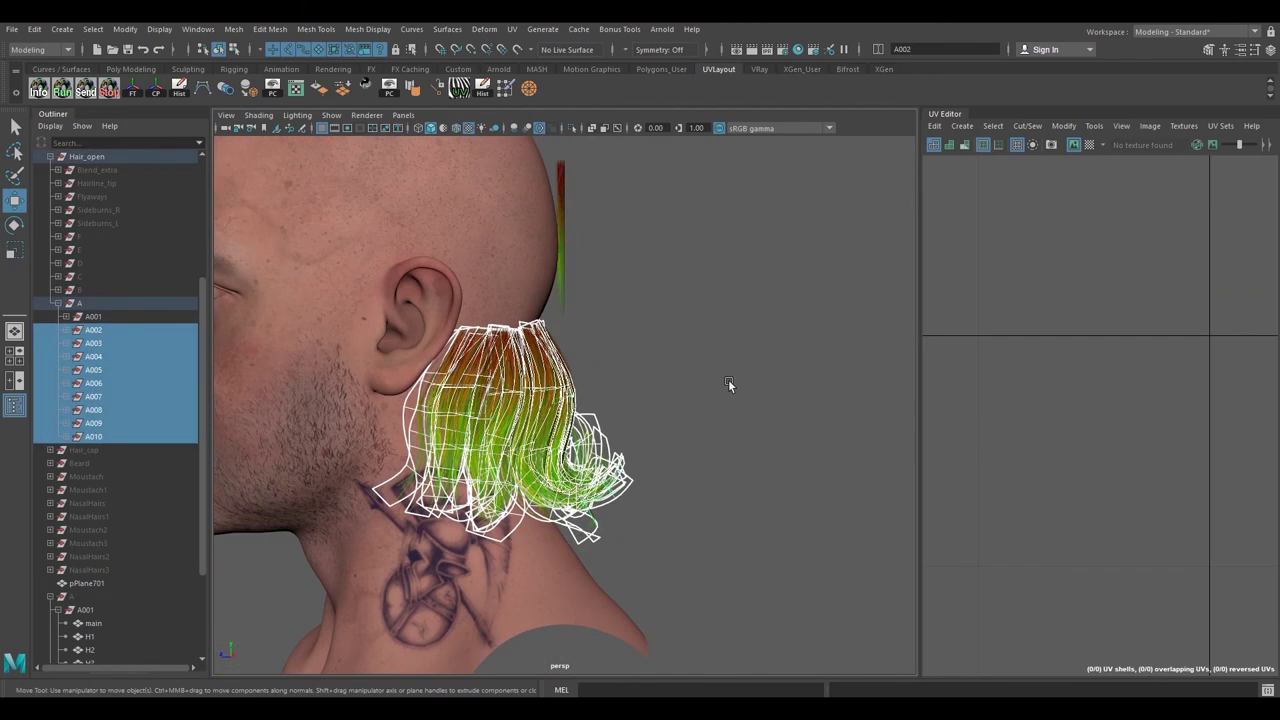
pyautogui.click(740, 371)
pyautogui.press('7')
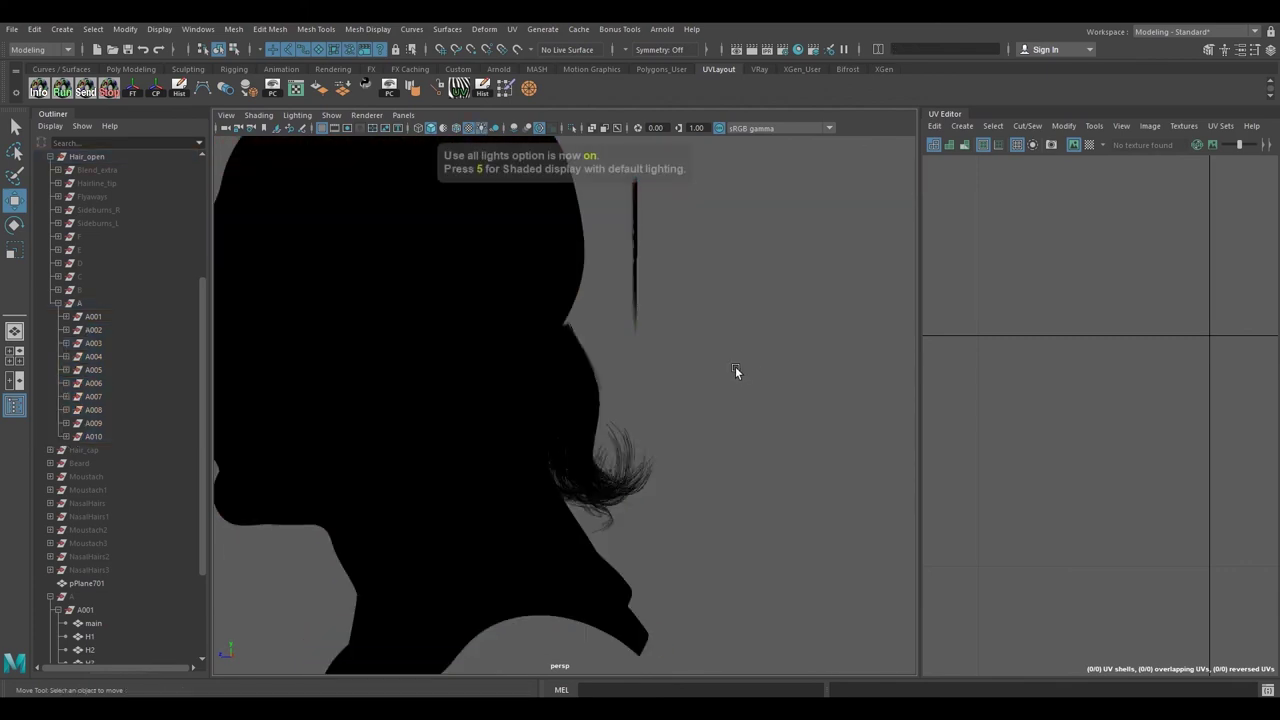
pyautogui.moveTo(735, 366)
pyautogui.keyDown('alt'); pyautogui.mouseDown()
pyautogui.moveTo(740, 395)
pyautogui.moveTo(820, 404)
pyautogui.moveTo(716, 402)
pyautogui.moveTo(674, 463)
pyautogui.moveTo(425, 407)
pyautogui.moveTo(408, 498)
pyautogui.moveTo(461, 479)
pyautogui.moveTo(480, 452)
pyautogui.moveTo(695, 442)
pyautogui.moveTo(713, 420)
pyautogui.moveTo(686, 420)
pyautogui.moveTo(808, 481)
pyautogui.moveTo(761, 482)
pyautogui.moveTo(664, 424)
pyautogui.moveTo(590, 400)
pyautogui.mouseUp(); pyautogui.keyUp('alt')
pyautogui.press('7')
pyautogui.press('6')
# - Hide A002 to A010 and the parent group A under Hair_open
pyautogui.click(92, 330)
pyautogui.keyDown('shift'); pyautogui.click(96, 424); pyautogui.keyUp('shift')
pyautogui.keyDown('shift'); pyautogui.click(94, 437); pyautogui.keyUp('shift')
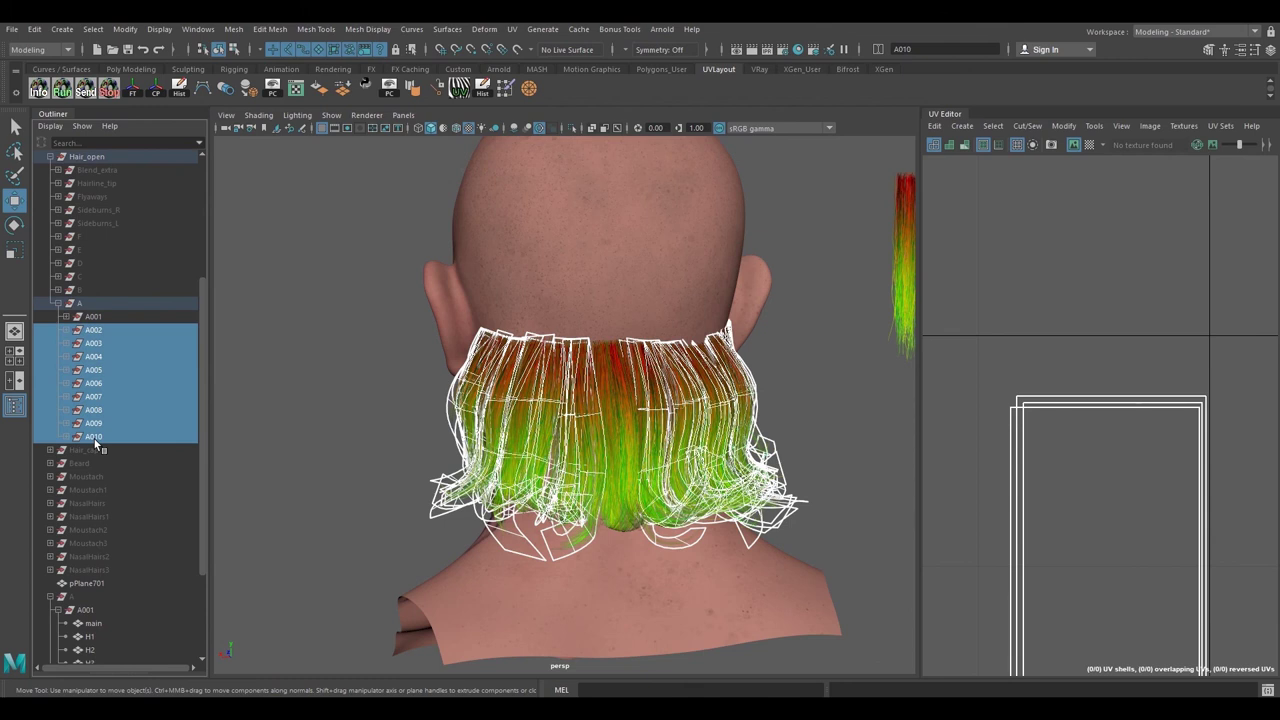
pyautogui.hotkey('ctrl', 'h')
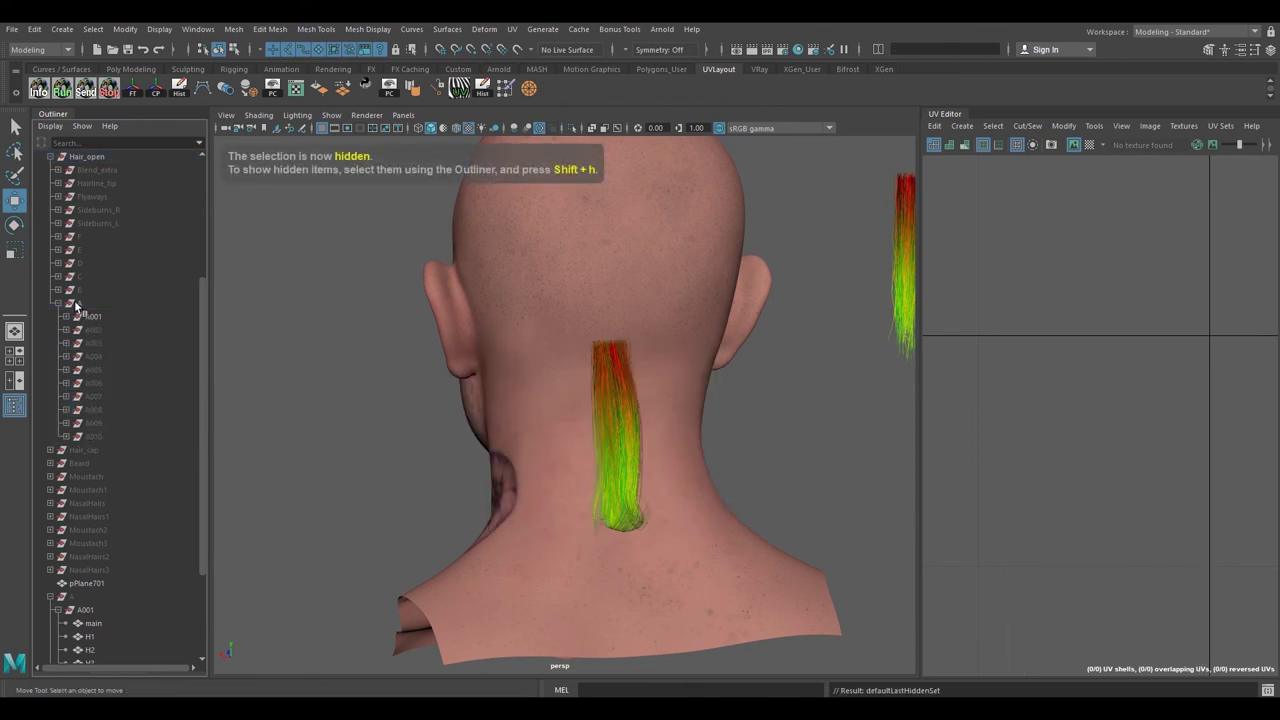
pyautogui.hotkey('ctrl', 'h')
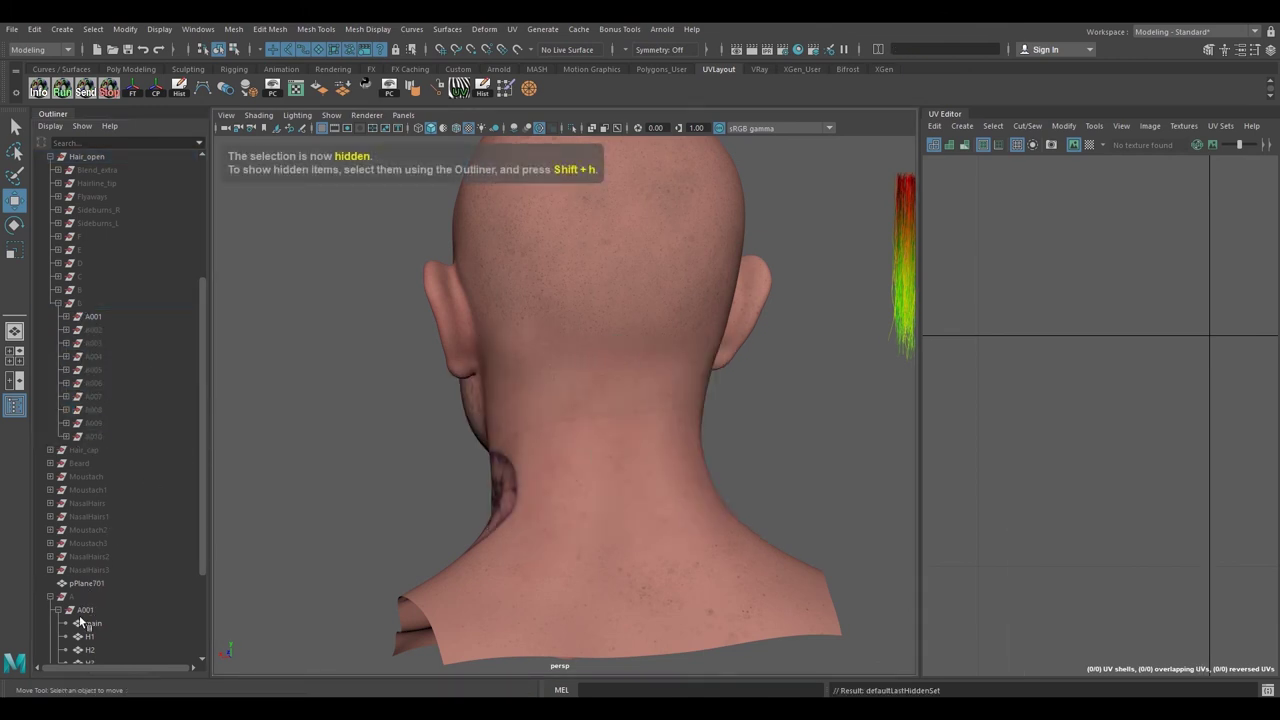
# - Show the working group A with the new A001 clump again and deselect it
pyautogui.click(80, 611)
pyautogui.click(81, 586)
pyautogui.click(81, 596)
pyautogui.hotkey('shift', 'h')
pyautogui.keyDown('alt'); pyautogui.moveTo(690, 452); pyautogui.dragTo(620, 474); pyautogui.keyUp('alt')
pyautogui.keyDown('alt'); pyautogui.moveTo(298, 446); pyautogui.dragTo(367, 448, button='right'); pyautogui.keyUp('alt')
pyautogui.click(367, 452)
pyautogui.keyDown('alt'); pyautogui.moveTo(367, 452); pyautogui.dragTo(520, 475); pyautogui.keyUp('alt')
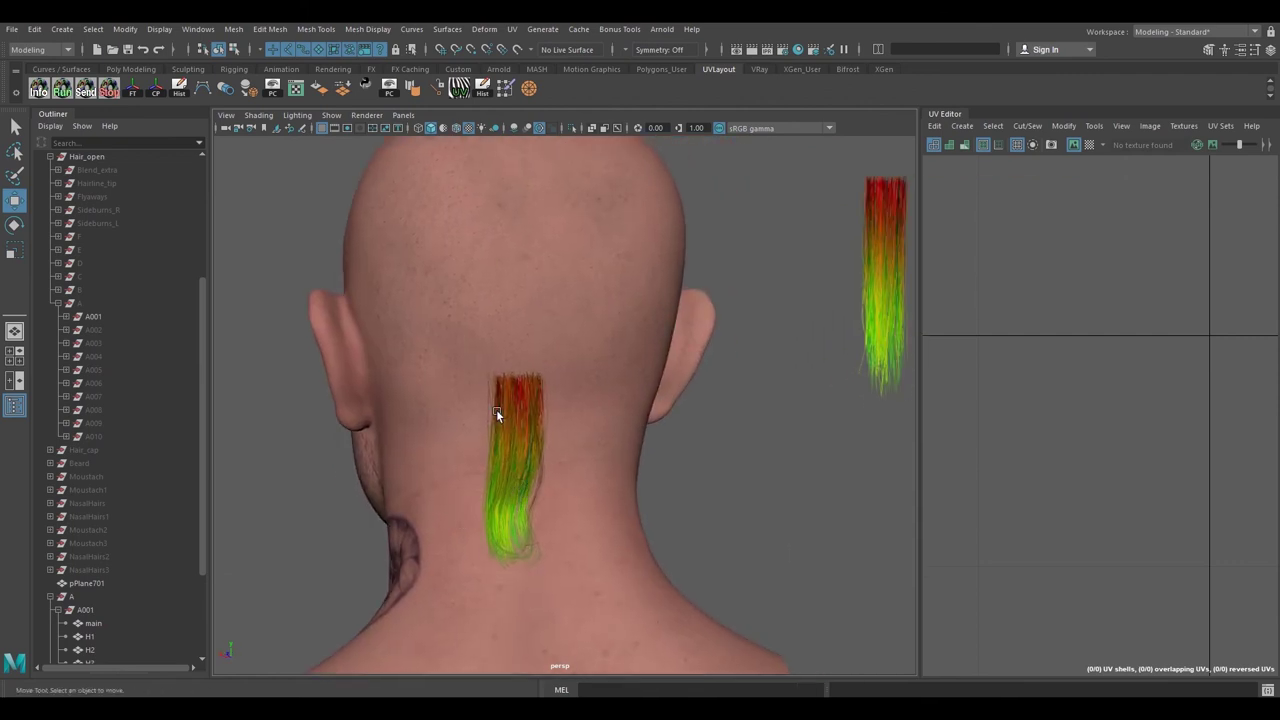